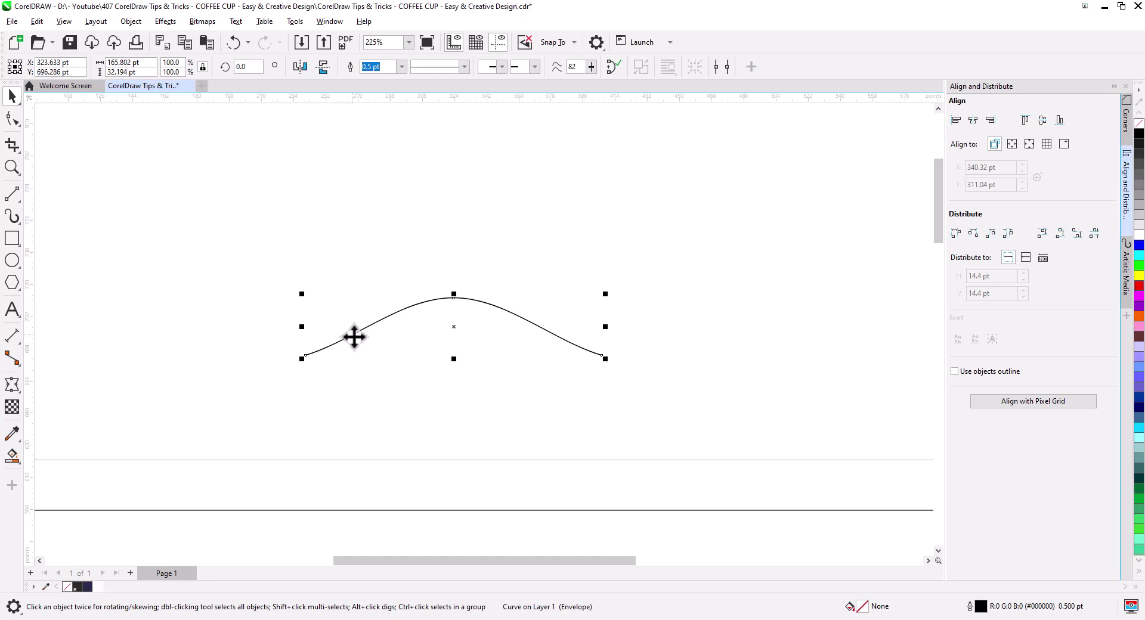
Convert the enveloped arc to curves and narrow it symmetrically about its centre to about 149 pt wide
right_click(349, 345)
left_click(403, 205)
left_click_drag(606, 328, 590, 326)
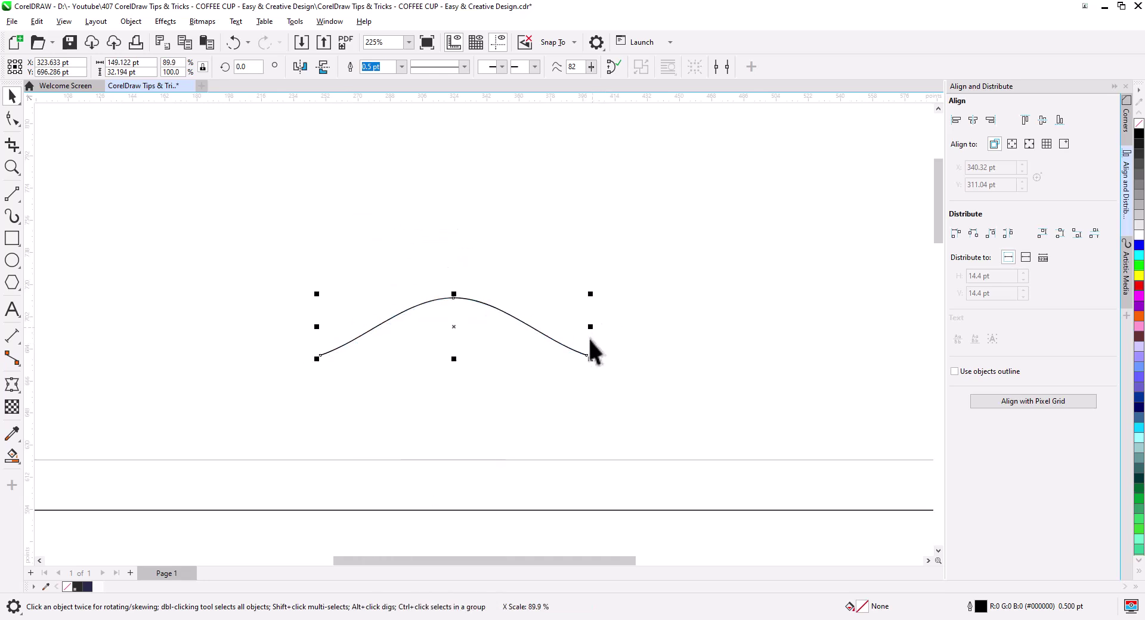
Add a vertically mirrored copy of the arc below it to form a leaf, and narrow both curves to about 137 pt wide
left_click(207, 42)
left_click_drag(454, 294, 457, 420)
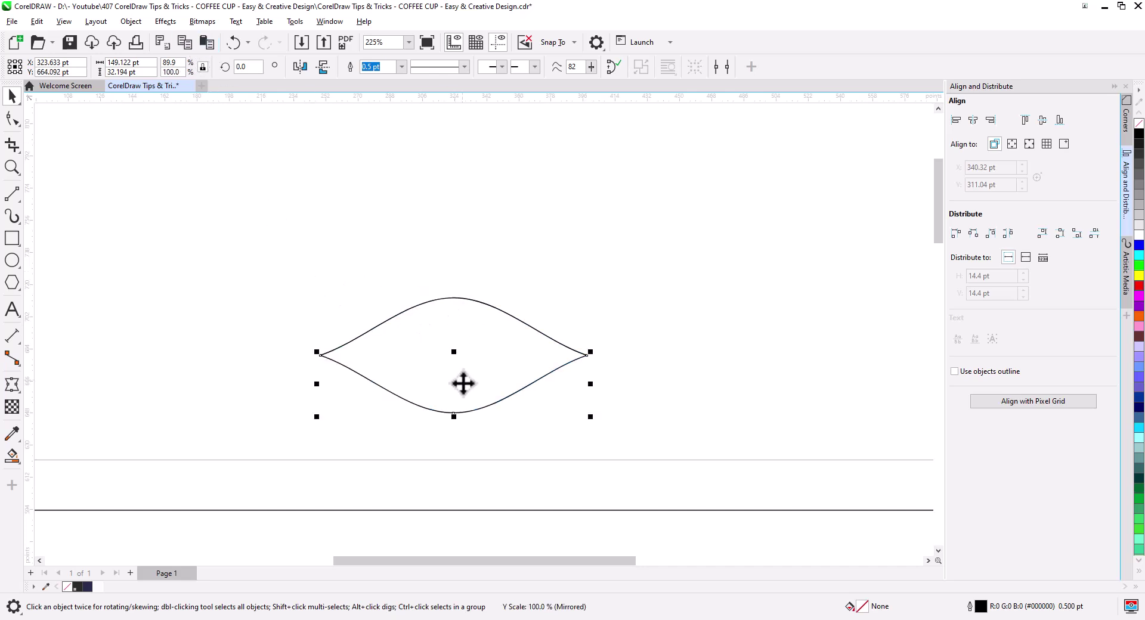
scroll(484, 419, "up", 2)
left_click_drag(725, 464, 243, 294)
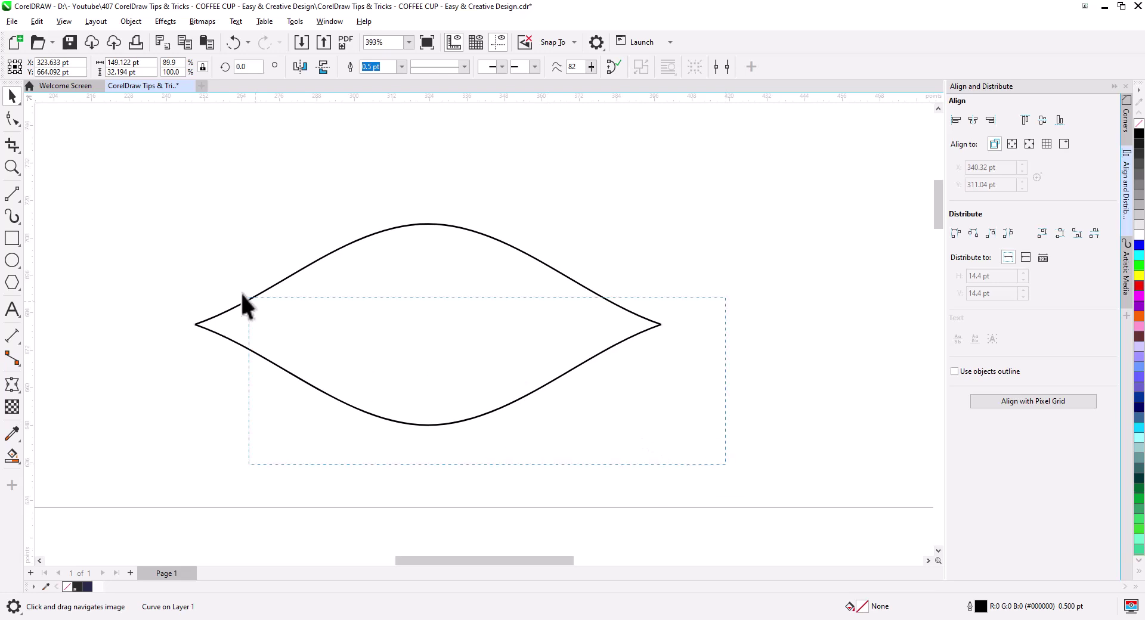
left_click_drag(140, 182, 141, 182)
left_click_drag(666, 327, 645, 325)
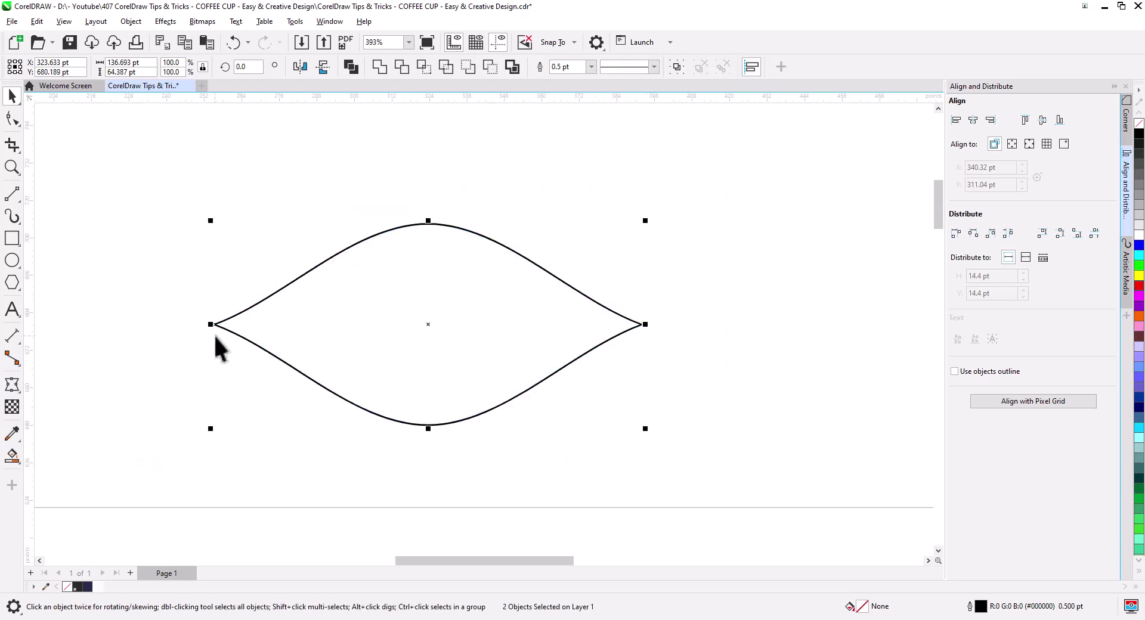
Duplicate the leaf about 60 pt to the right so the two overlap, and narrow both together to about 177 pt
left_click_drag(215, 324, 402, 324)
left_click(439, 353)
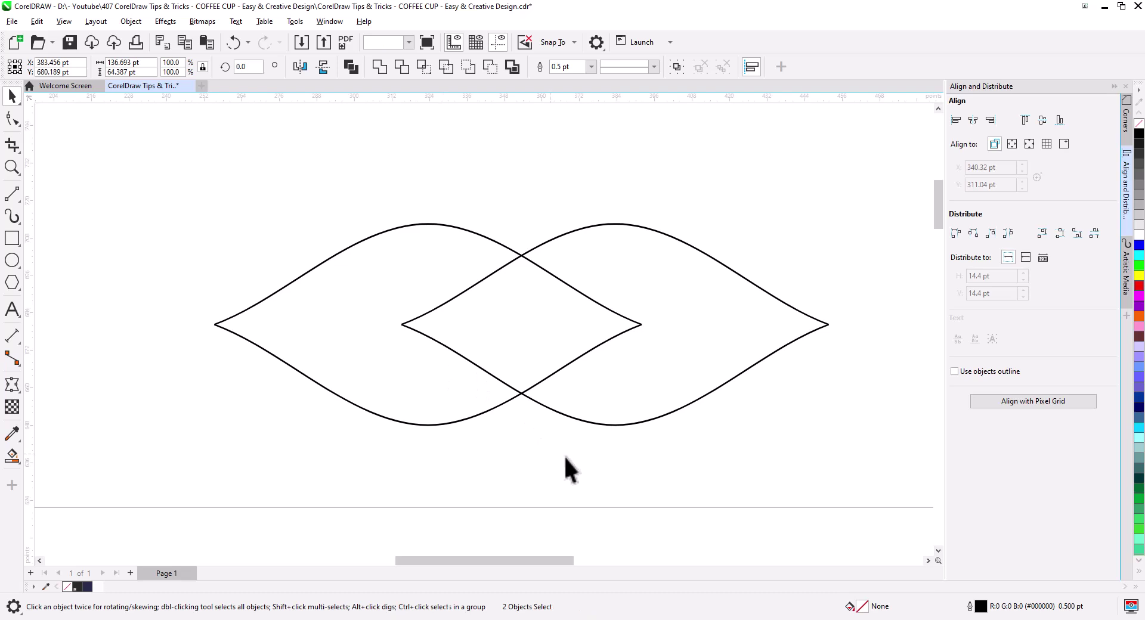
left_click_drag(914, 464, 136, 178)
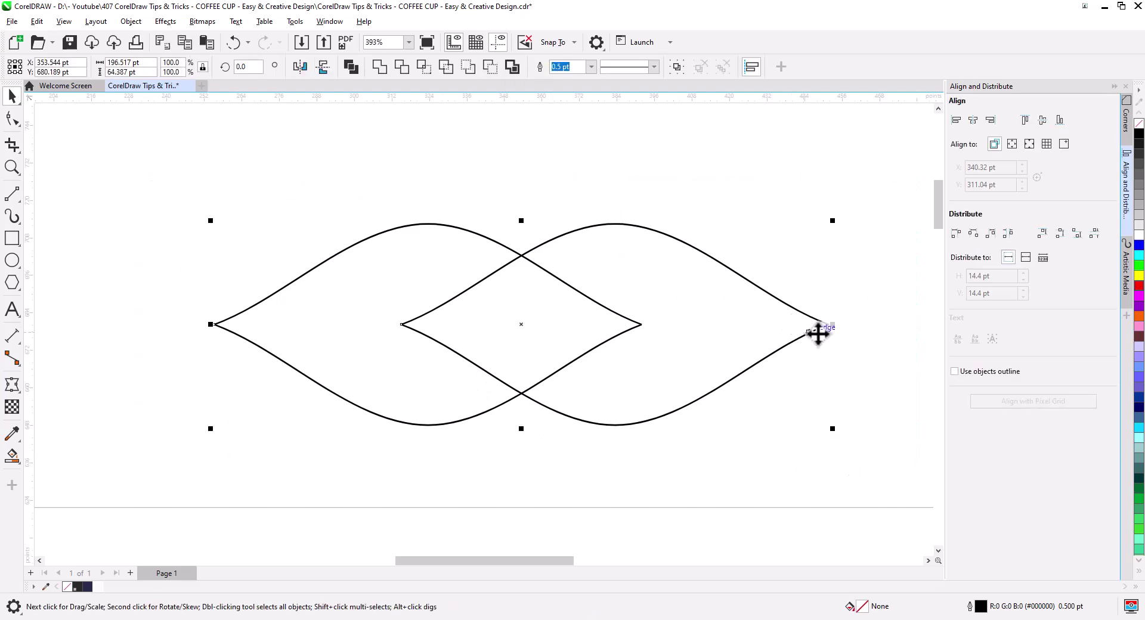
left_click_drag(824, 326, 802, 325)
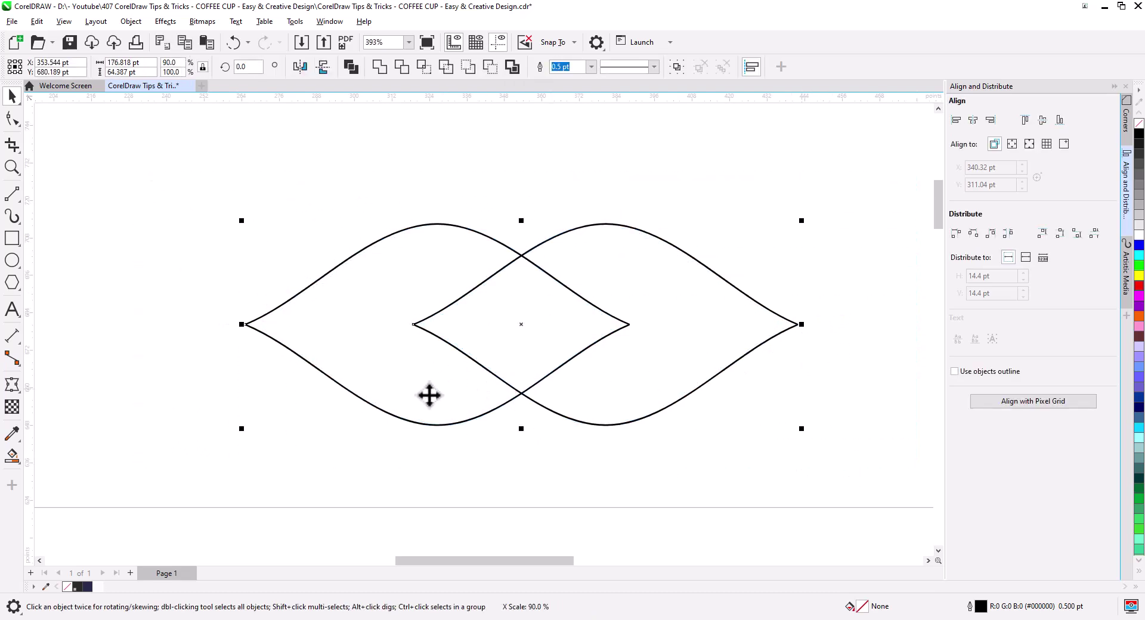
Draw a horizontal stem line about 76 pt long from the right leaf's inner tip past the left leaf's outer tip
left_click_drag(430, 400, 415, 387)
left_click(12, 194)
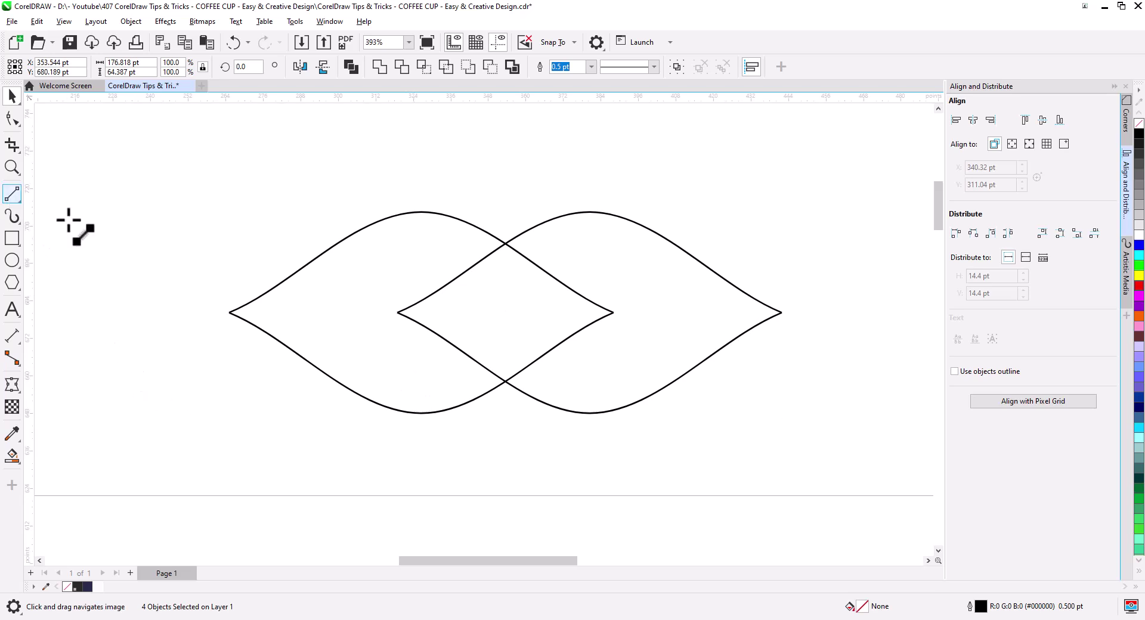
left_click_drag(389, 315, 230, 312)
left_click_drag(231, 313, 159, 313)
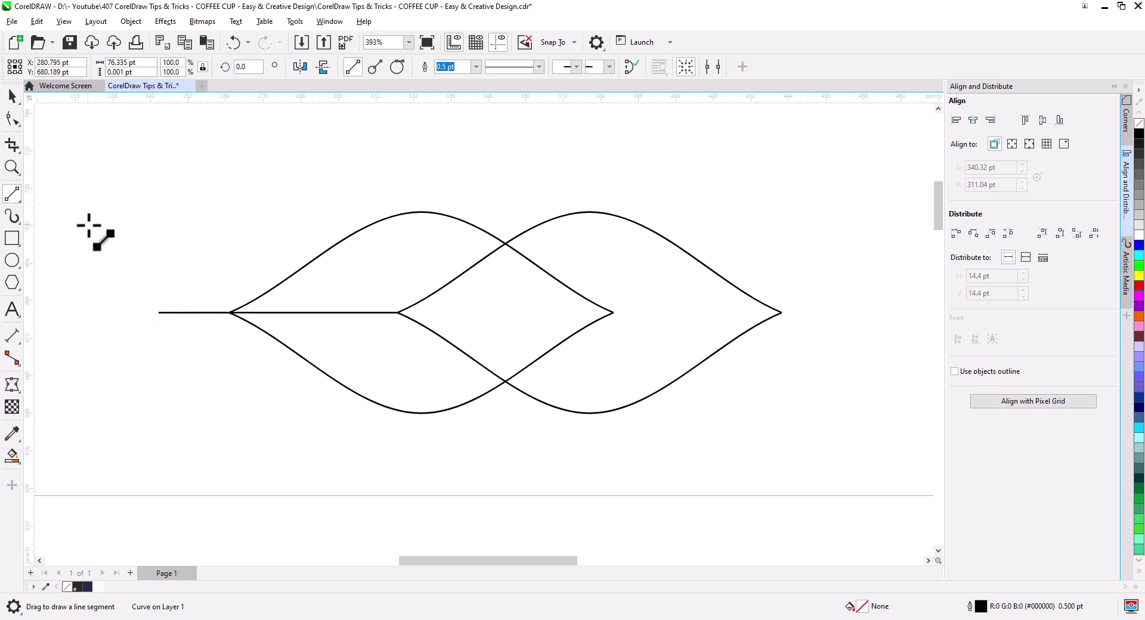
Select all leaf curves and the stem line and set their outline width to 2.0 pt
left_click(20, 105)
left_click(91, 148)
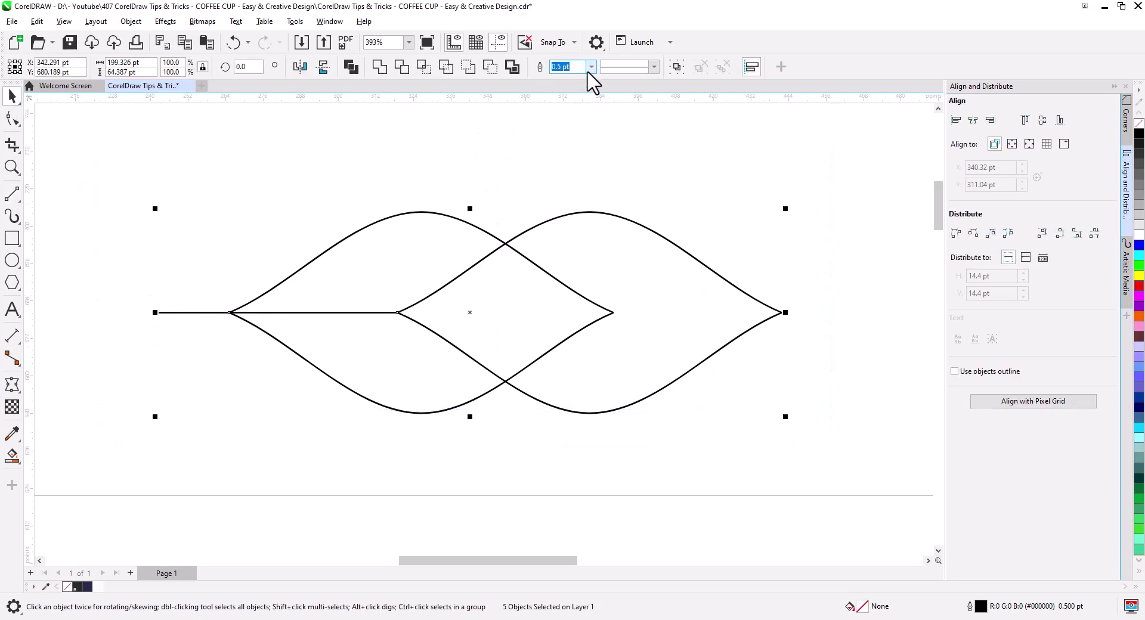
left_click(591, 68)
left_click(581, 133)
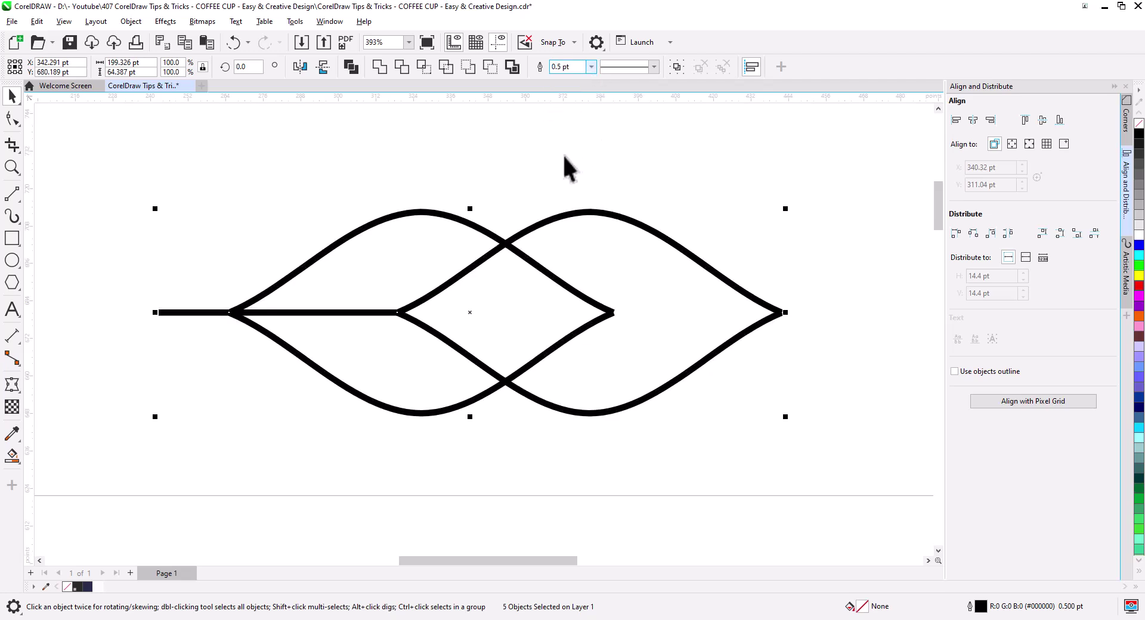
Convert the outlines of the leaf curves and stem line to objects
left_click(131, 21)
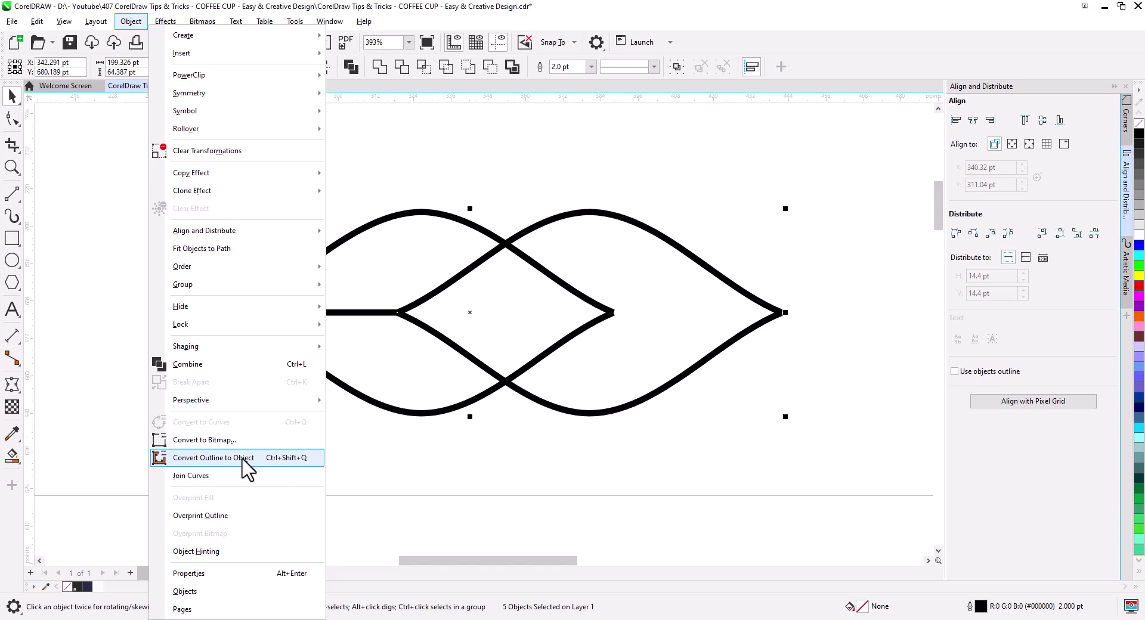
left_click(215, 457)
left_click(177, 444)
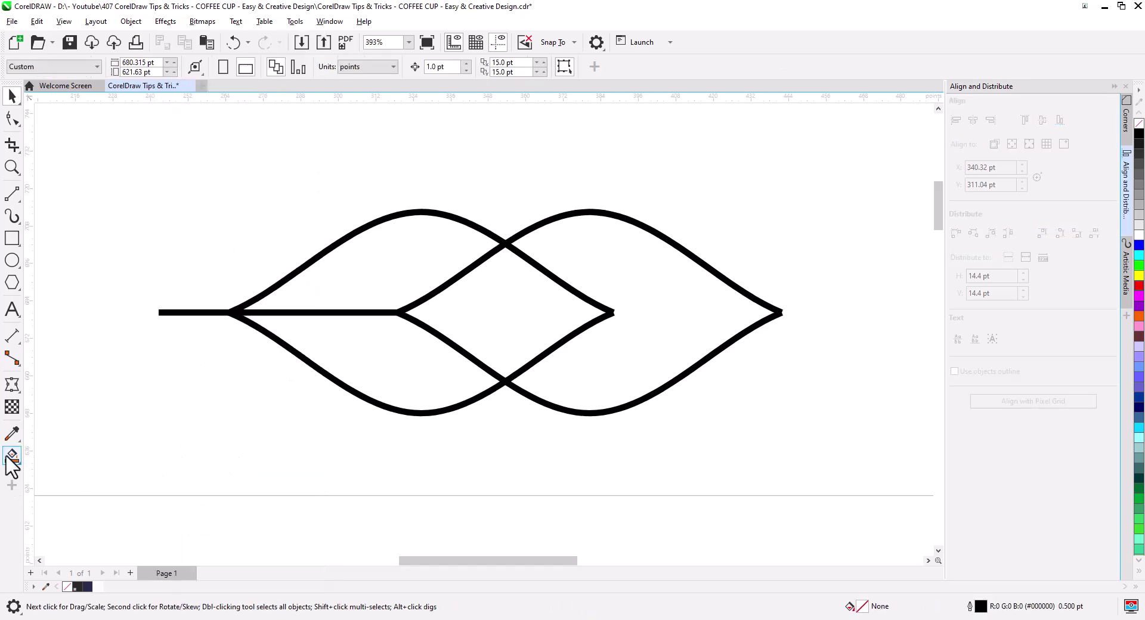
Smart-fill the three enclosed regions of the left leaf: the diamond tip, the upper part and the lower part
left_click(11, 458)
left_click(76, 478)
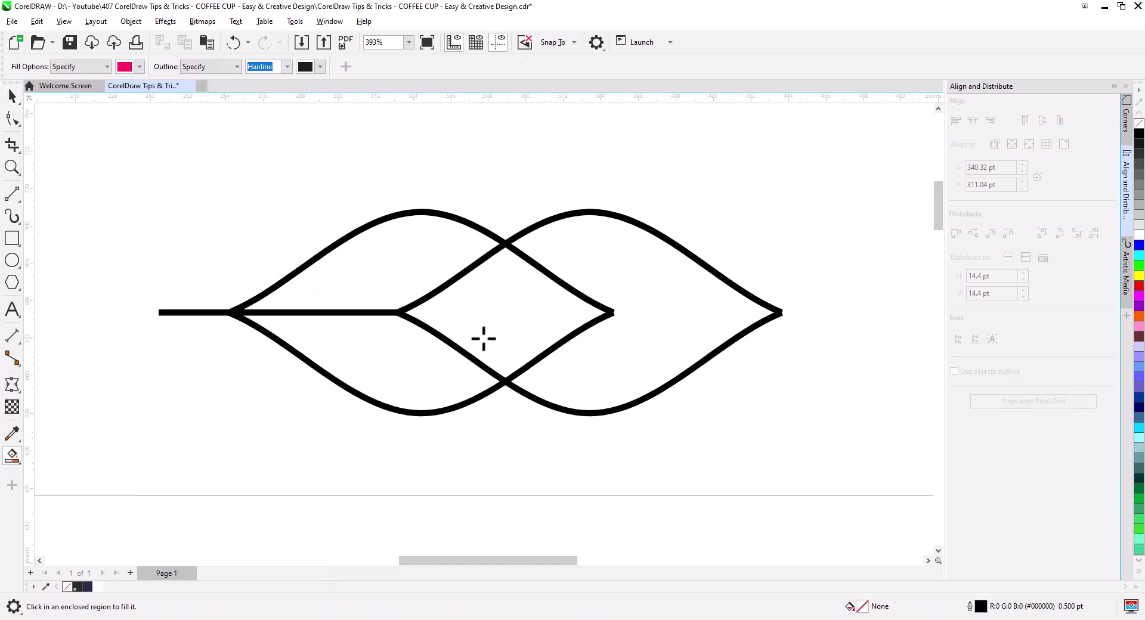
left_click(483, 335)
left_click(376, 291)
left_click(290, 355)
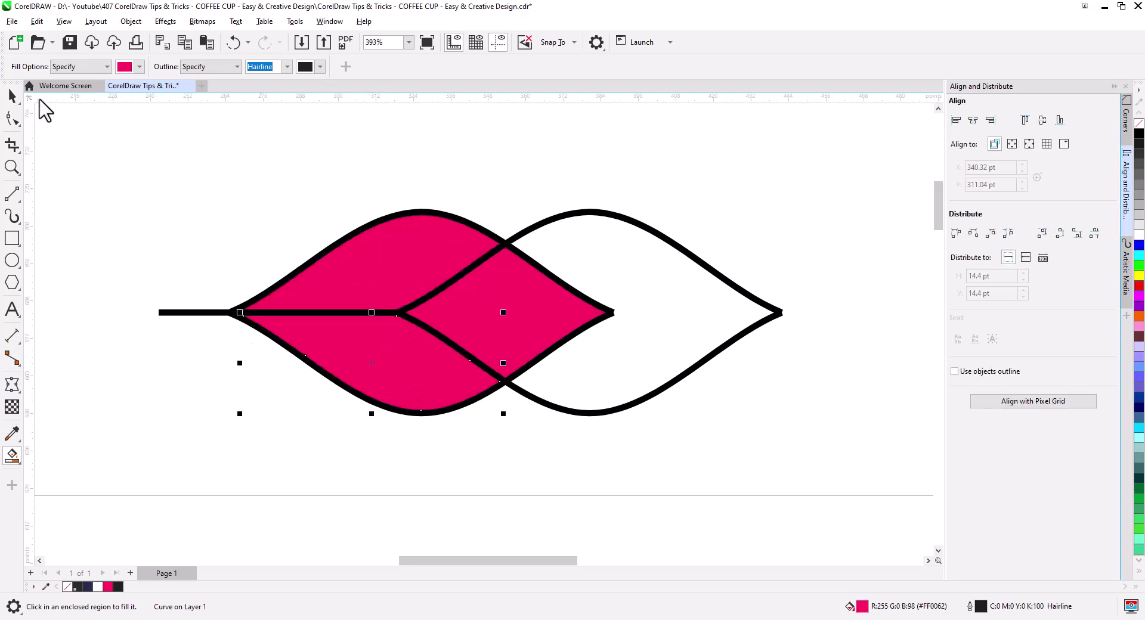
Select the three pink filled regions and move them about 57 pt straight down from the line artwork
left_click(10, 95)
left_click_drag(337, 364, 312, 250)
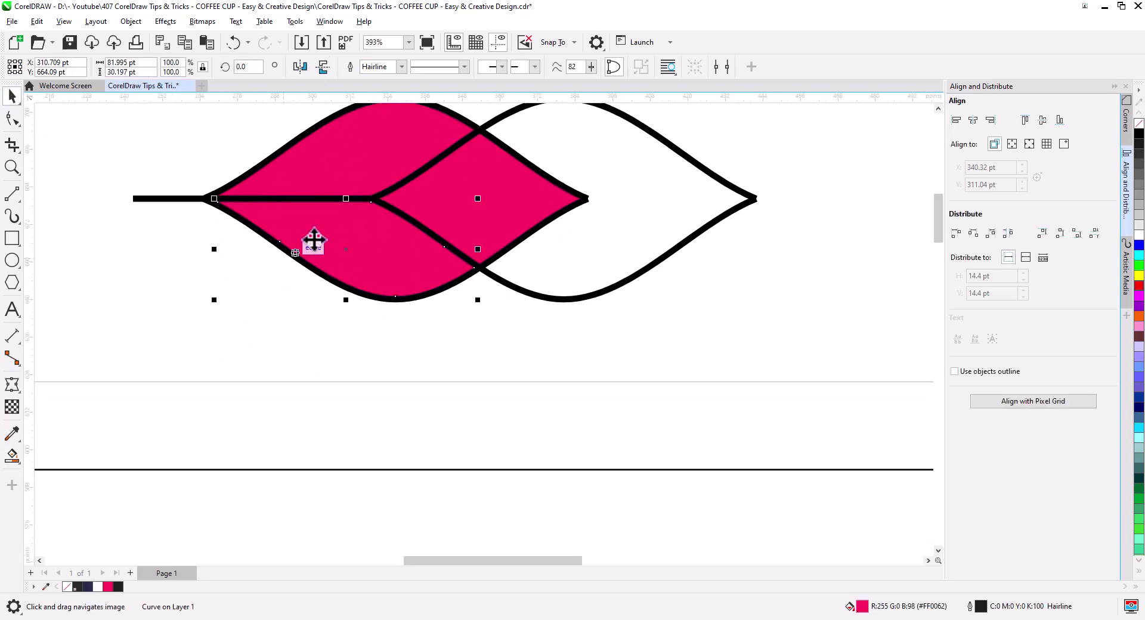
left_click(363, 174, "shift")
left_click(430, 213, "shift")
left_click_drag(430, 213, 431, 399)
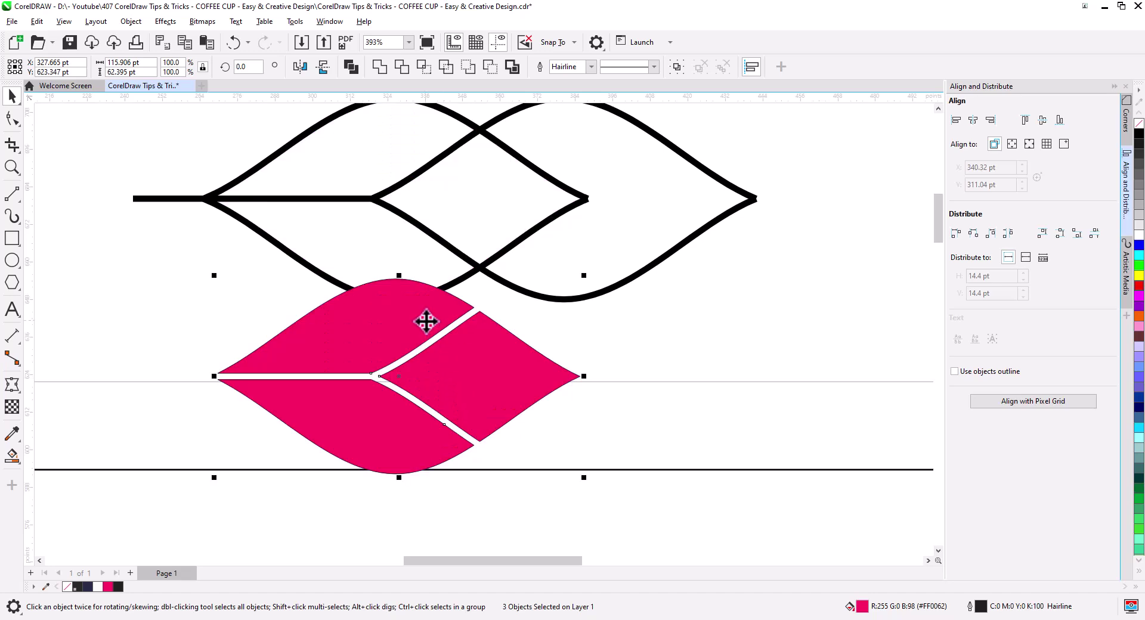
Delete the original black line artwork above the pink leaf pieces
scroll(436, 339, "down", 2)
left_click_drag(192, 171, 657, 365)
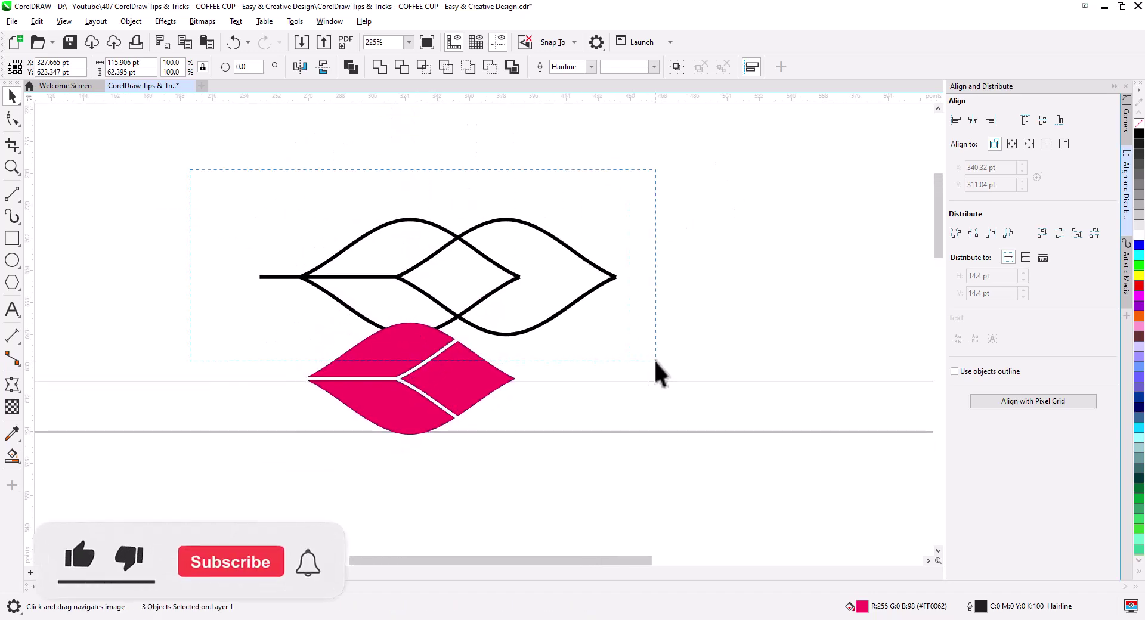
left_click_drag(564, 316, 144, 197)
Select the three pink leaf pieces and move them up about 80 pt into the cleared area
left_click_drag(290, 293, 535, 447)
left_click_drag(474, 392, 494, 248)
scroll(468, 222, "up", 1)
scroll(469, 222, "up", 2)
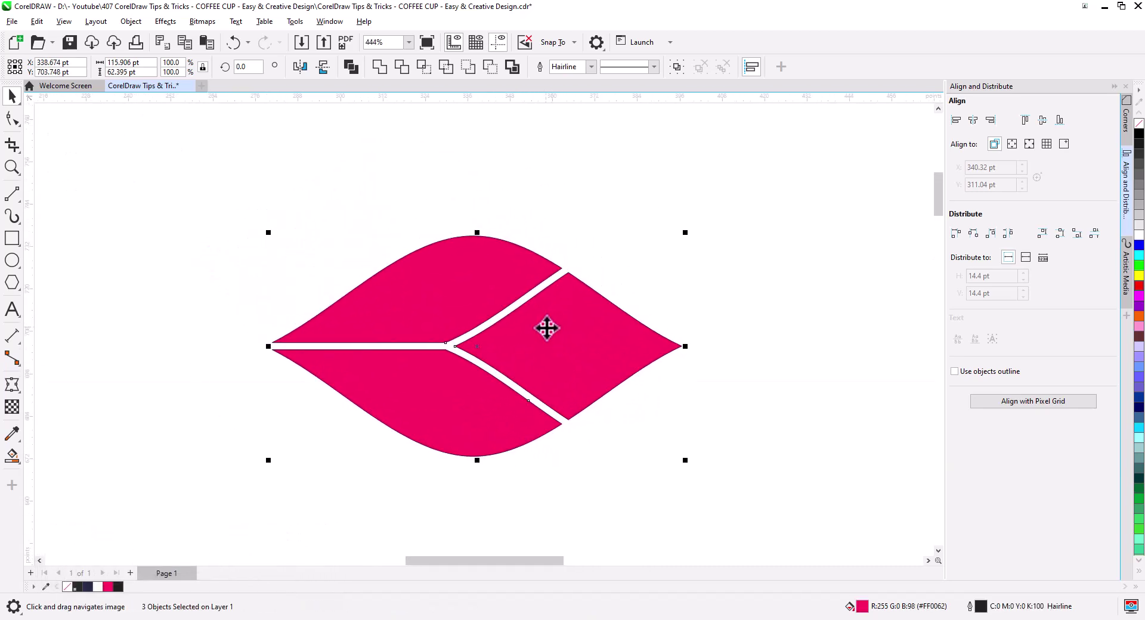
scroll(545, 328, "up", 1)
left_click_drag(548, 341, 556, 328)
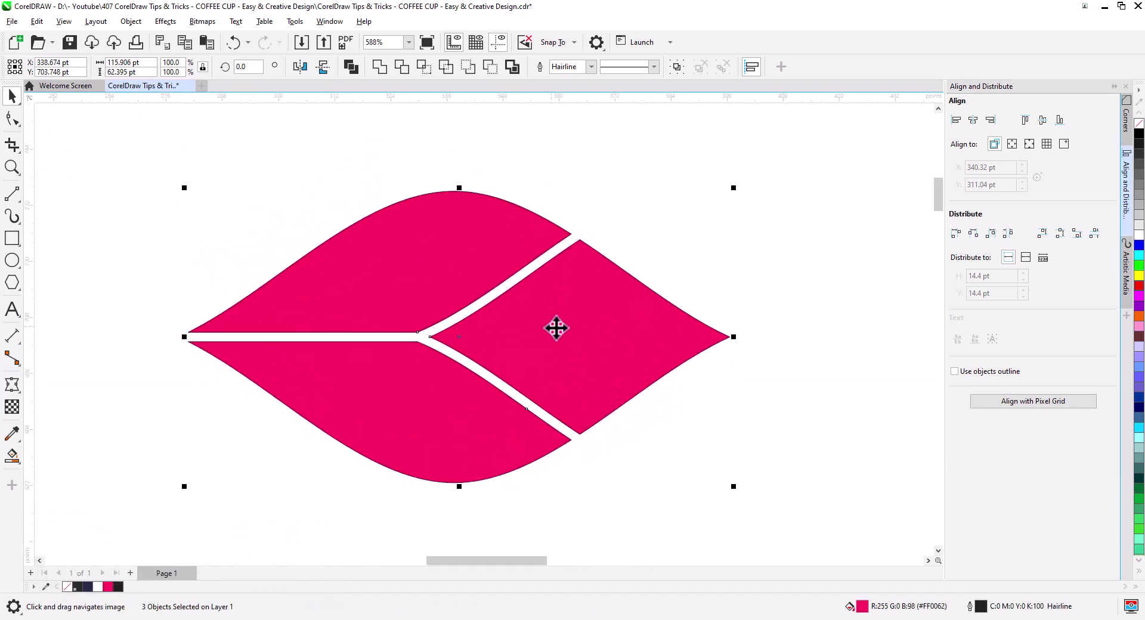
Remove the fill from the three leaf pieces and give them 1.0 pt black outlines
left_click(1139, 123)
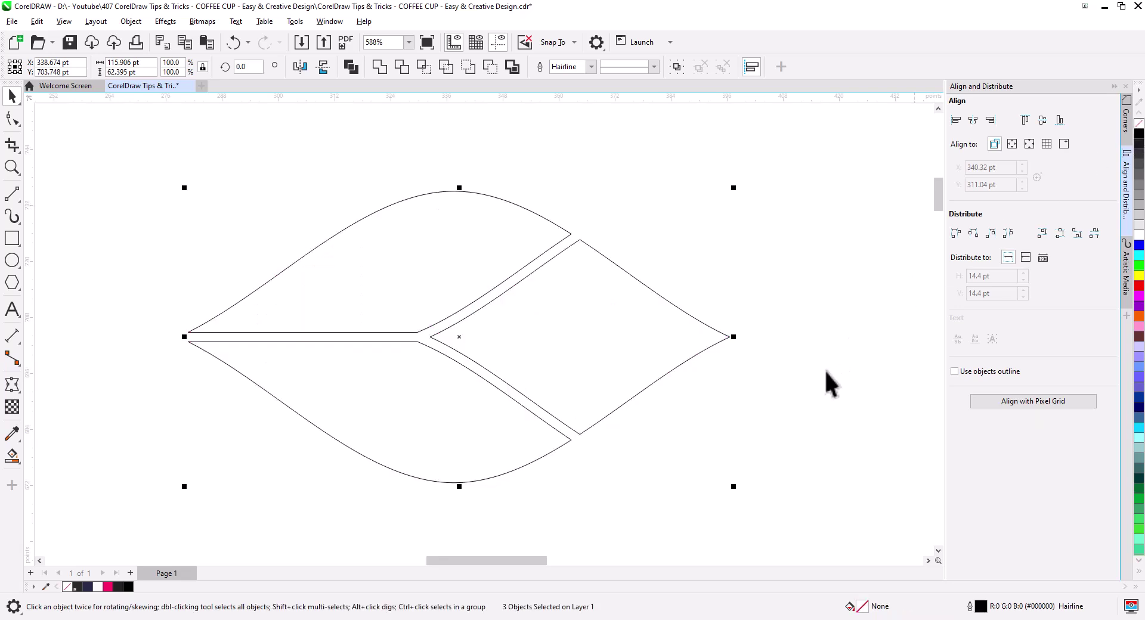
left_click(589, 68)
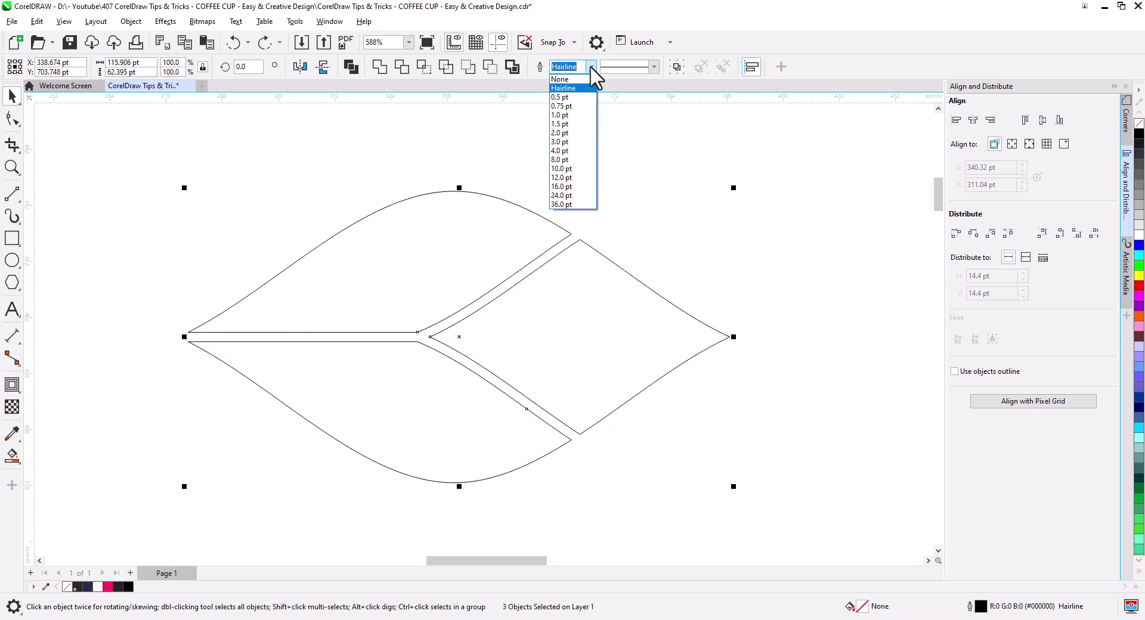
left_click(581, 115)
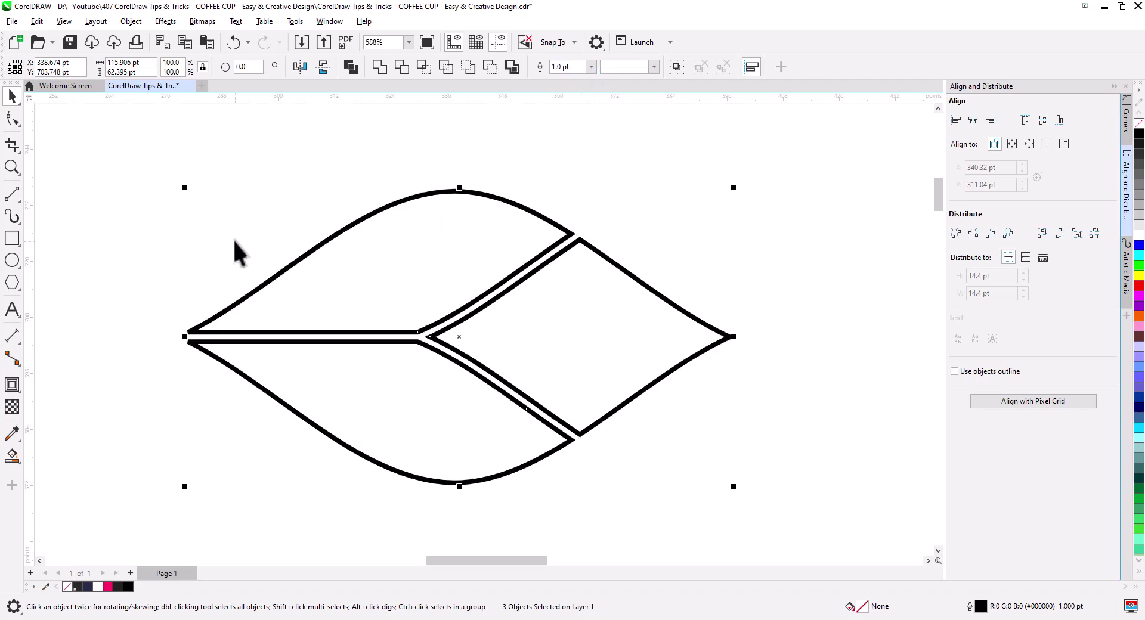
Apply an inside contour with 10 steps to the leaf's diamond-shaped tip piece
left_click(653, 286)
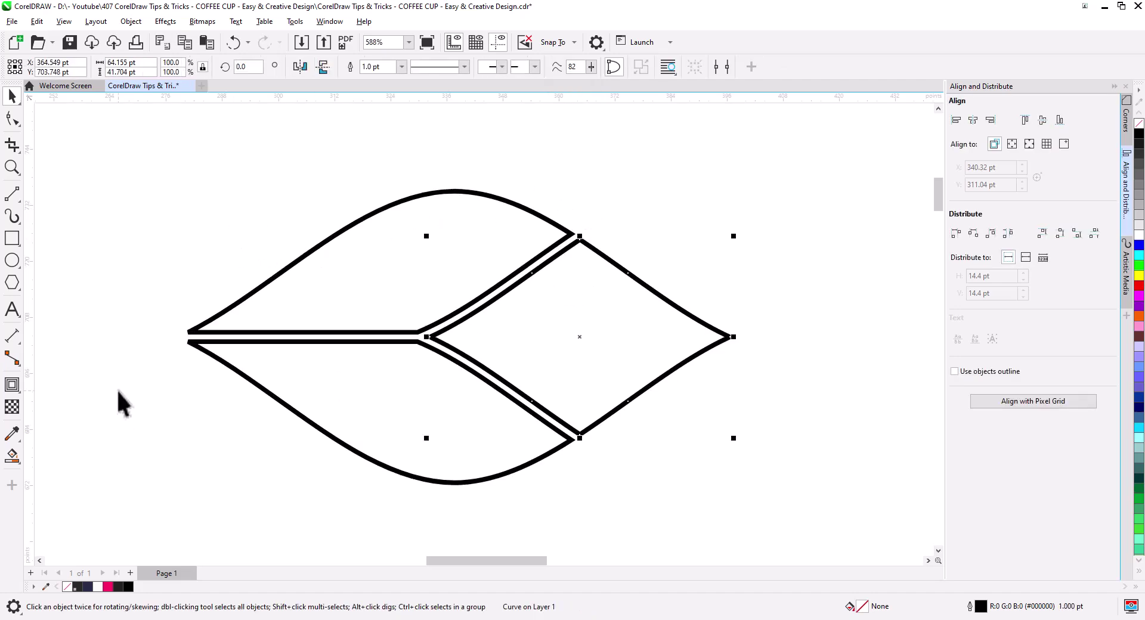
left_click(13, 389)
left_click(59, 408)
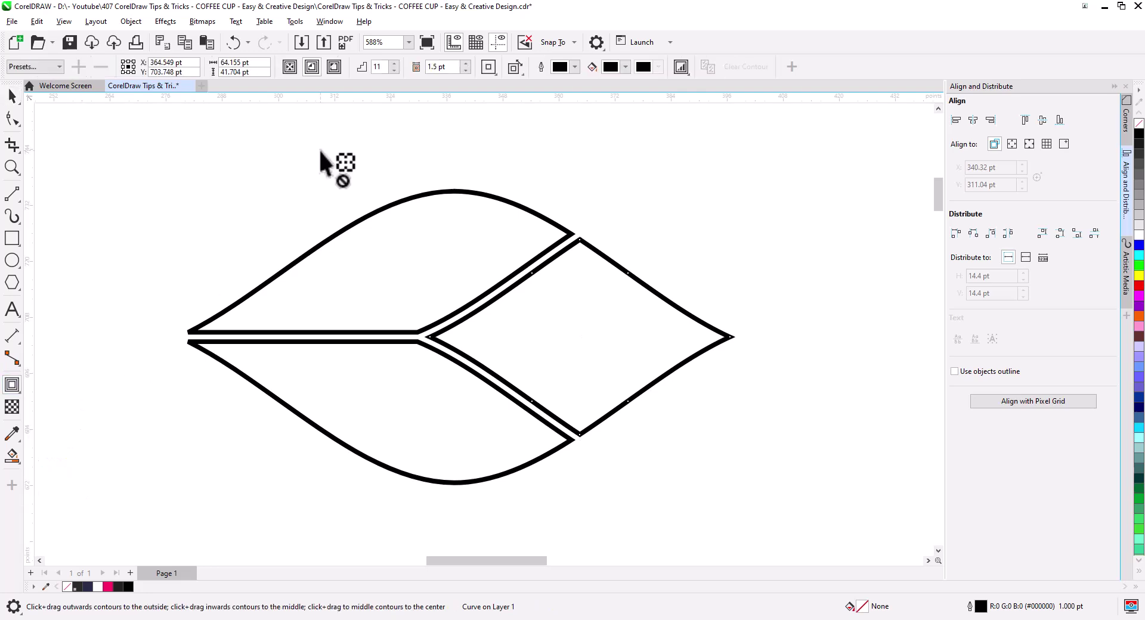
left_click(312, 67)
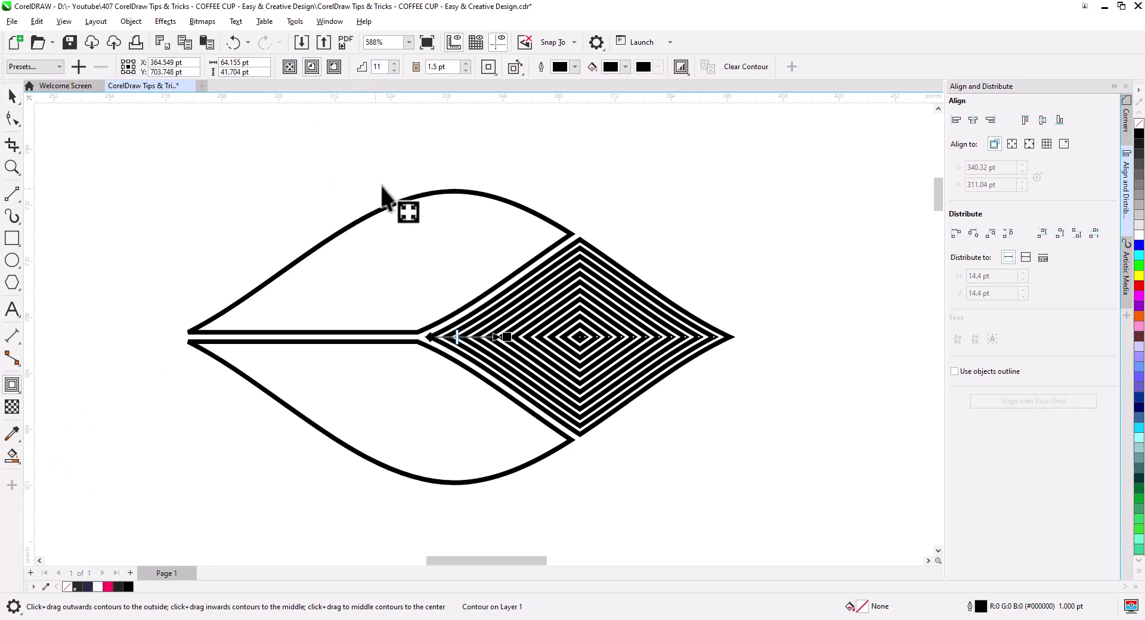
left_click(394, 70)
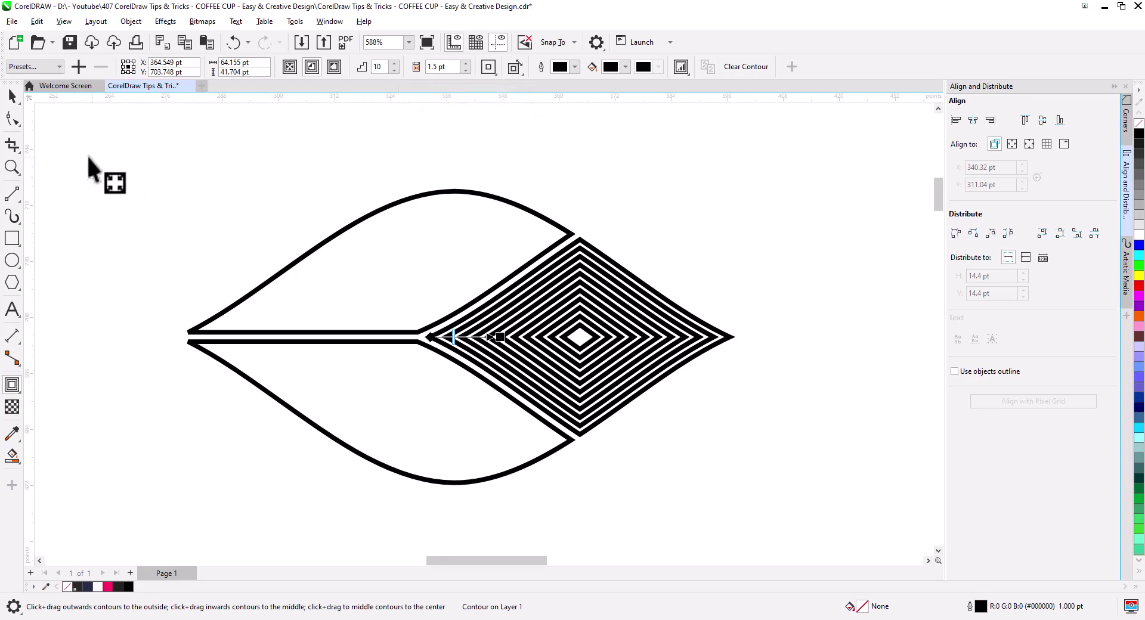
Break the diamond's contour apart and ungroup all of its lines
left_click(12, 96)
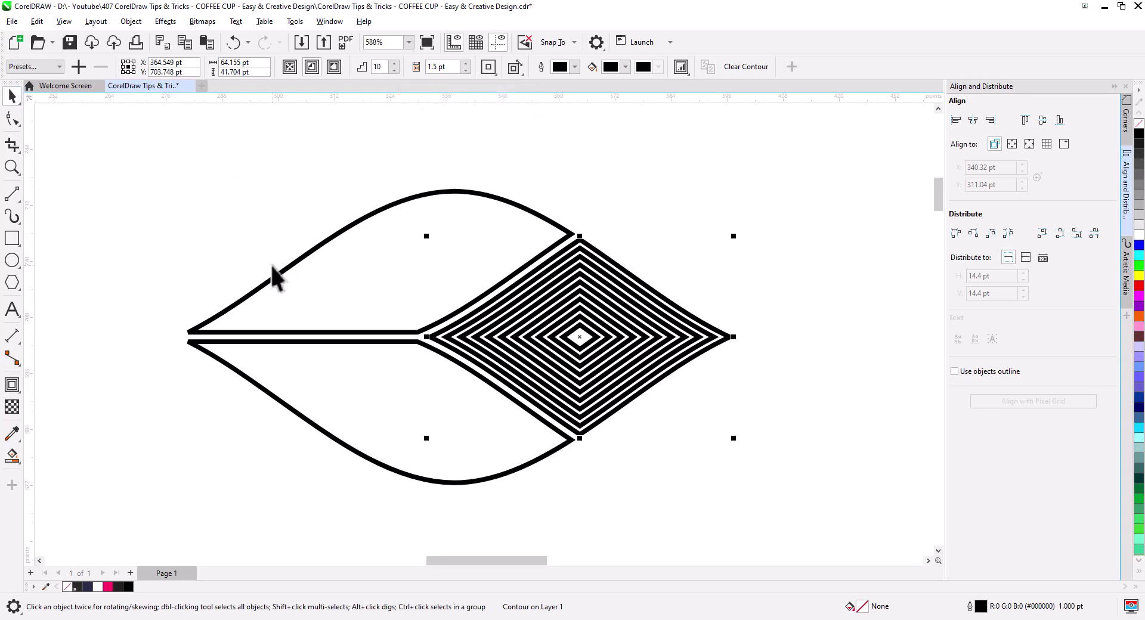
right_click(540, 363)
left_click(562, 371)
left_click(716, 399)
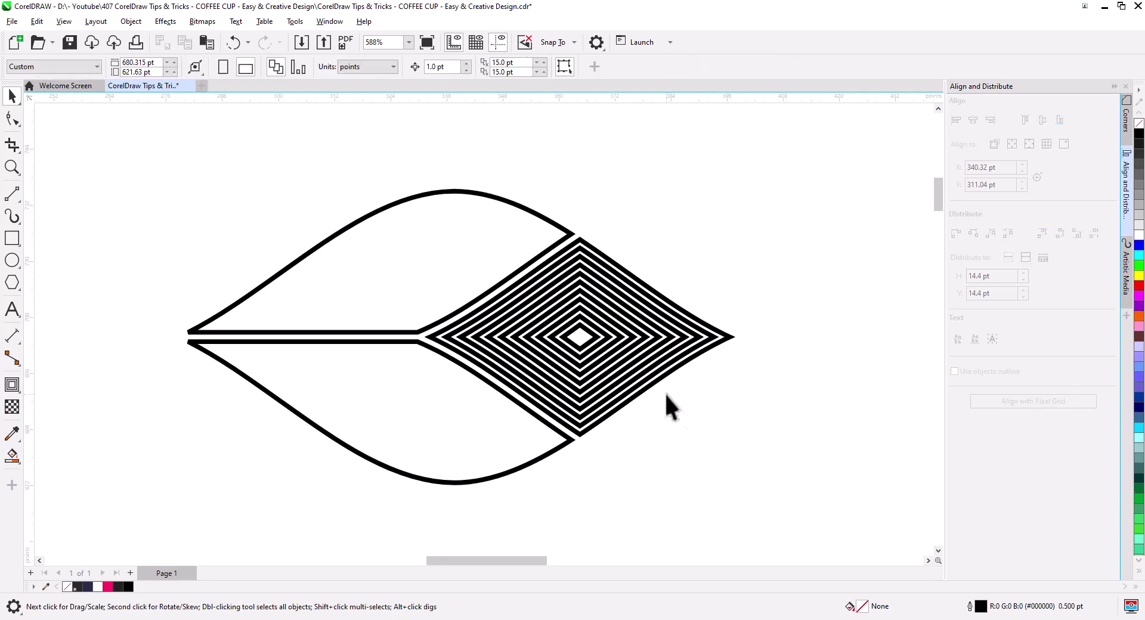
left_click_drag(480, 344, 375, 225)
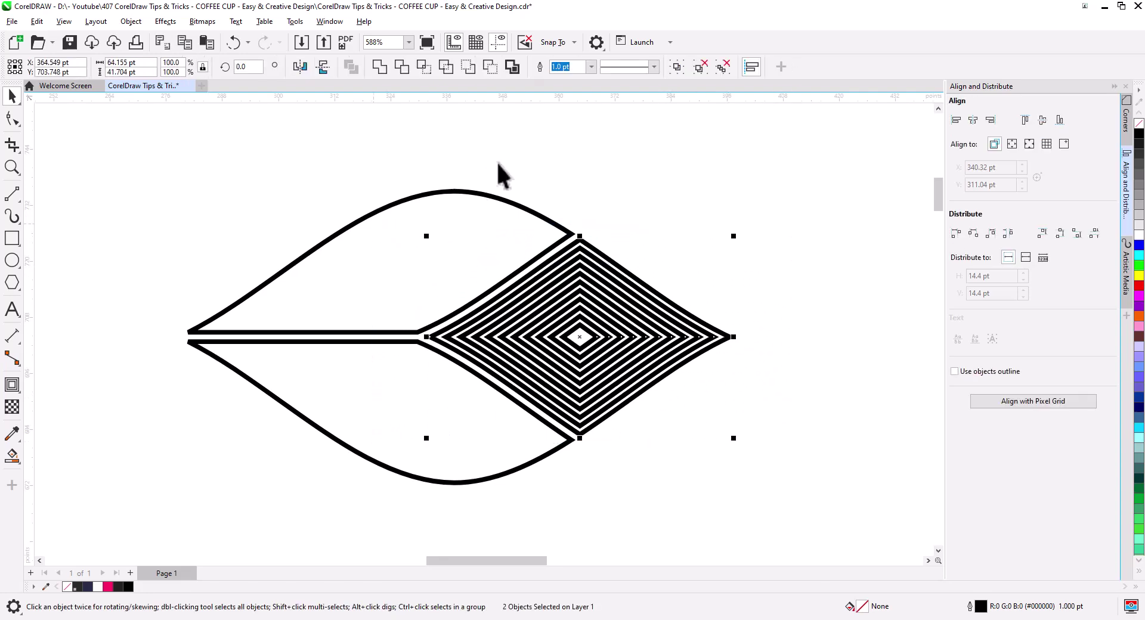
left_click(725, 68)
left_click(685, 202)
Break the upper leaf piece's outline open at its two outer end nodes, undoing the trial node move
left_click(355, 302)
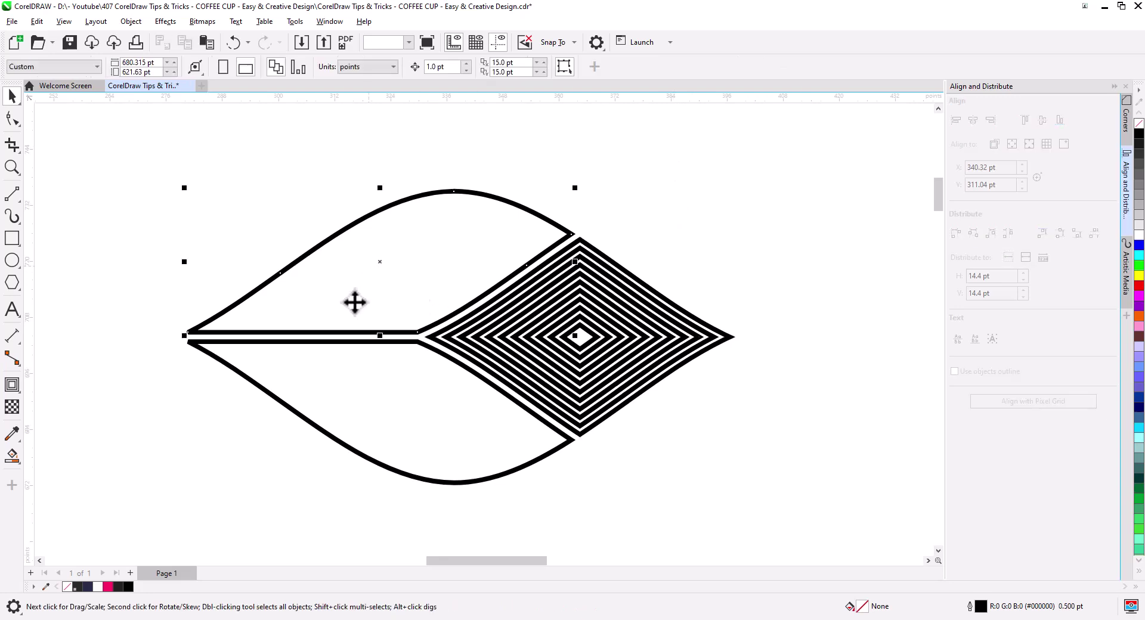
left_click(12, 118)
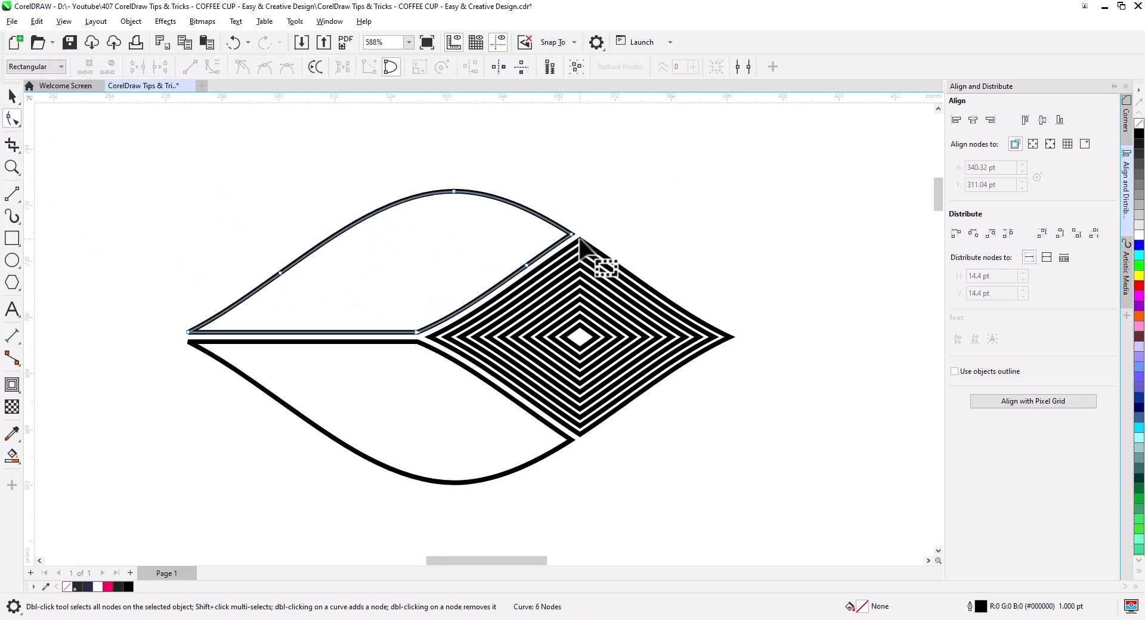
left_click(188, 332, "shift")
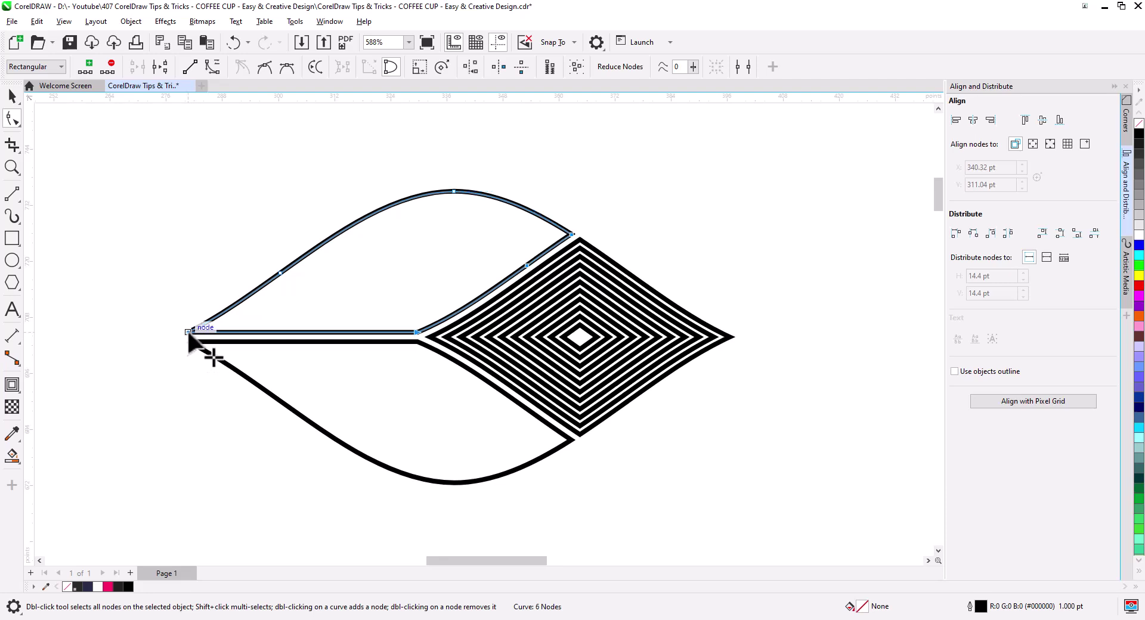
left_click_drag(189, 332, 171, 322)
key("ctrl+z")
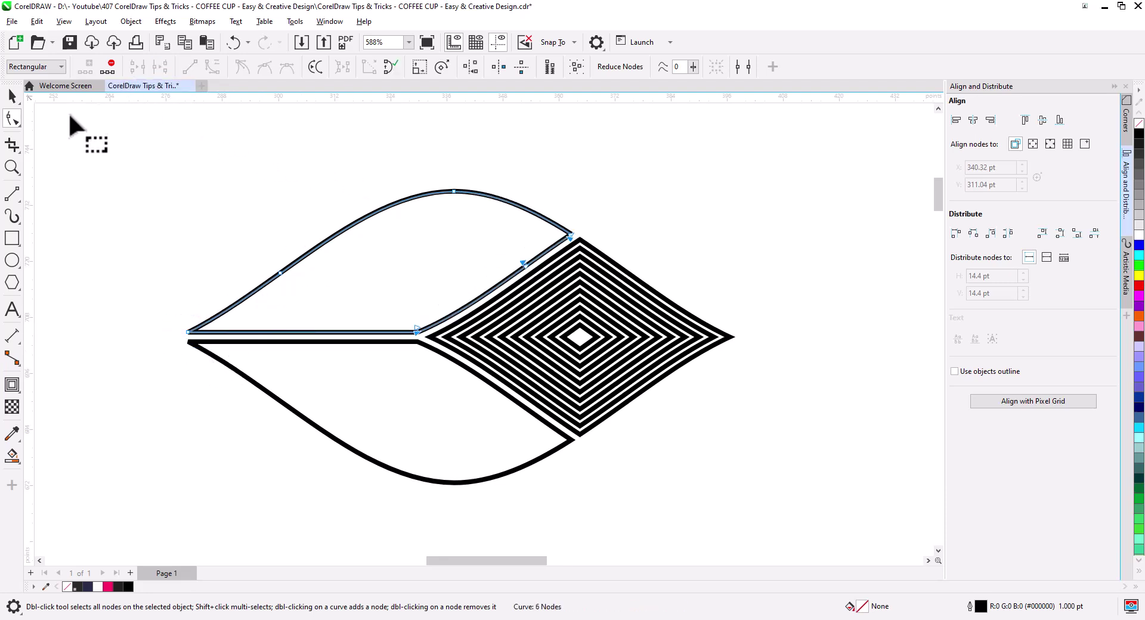
Break the opened upper leaf outline apart into separate curves
left_click(12, 96)
right_click(248, 294)
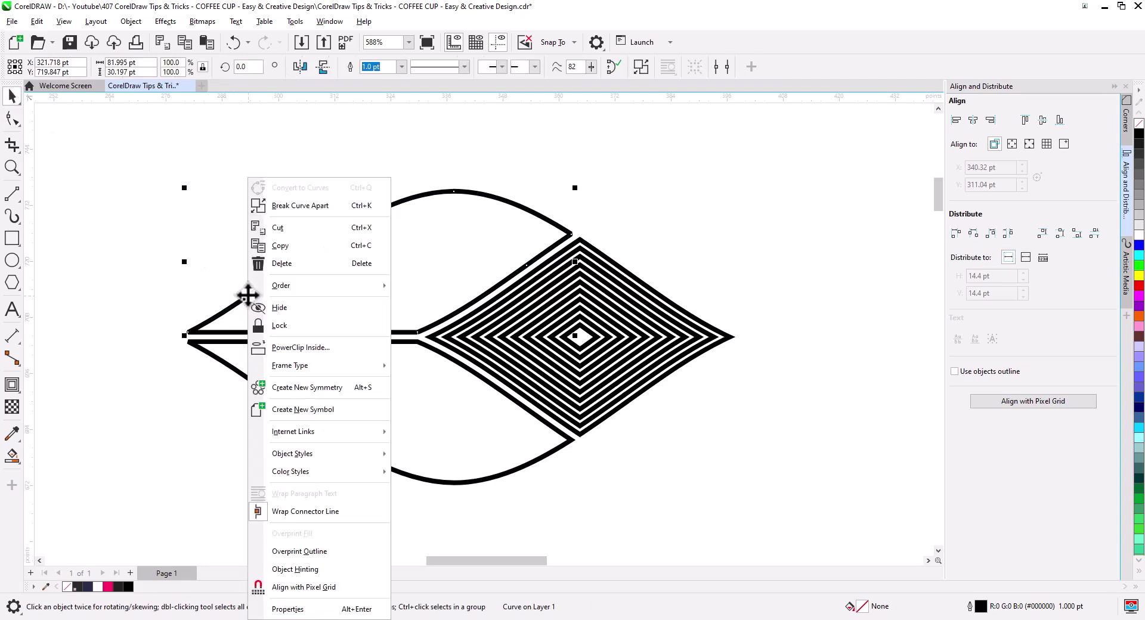
left_click(383, 209)
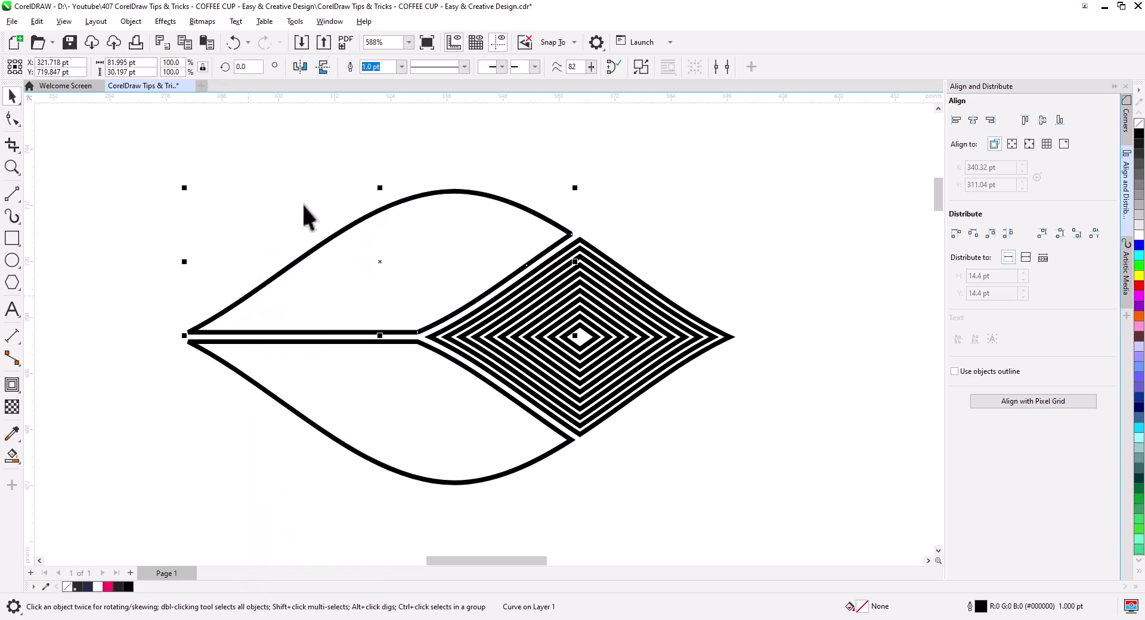
left_click(331, 250)
scroll(382, 282, "up", 1)
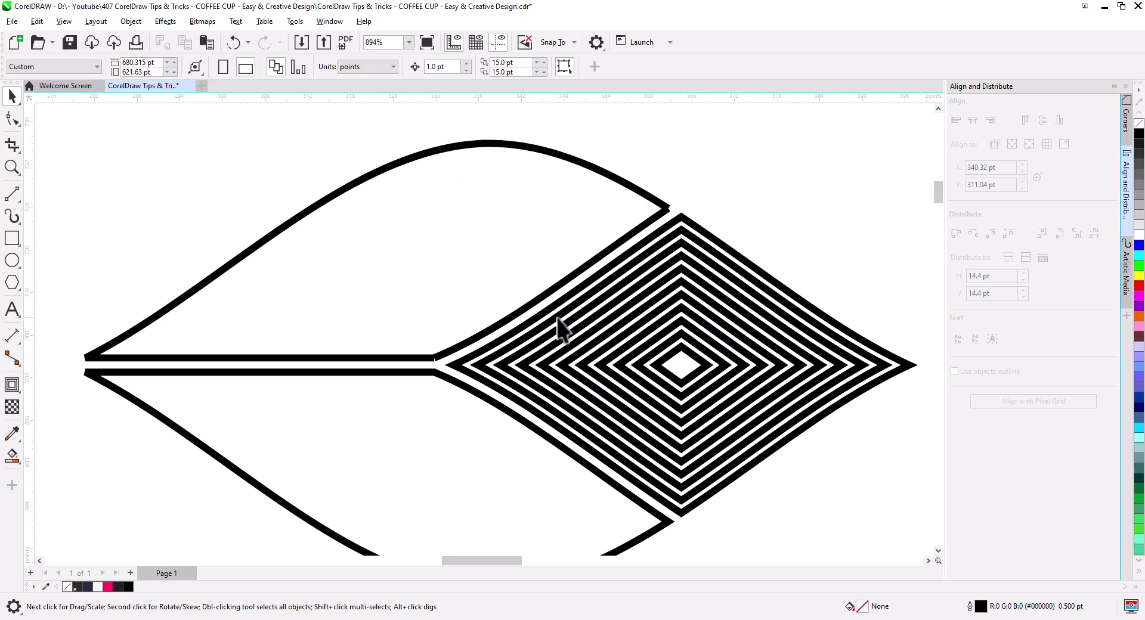
scroll(584, 345, "down", 1)
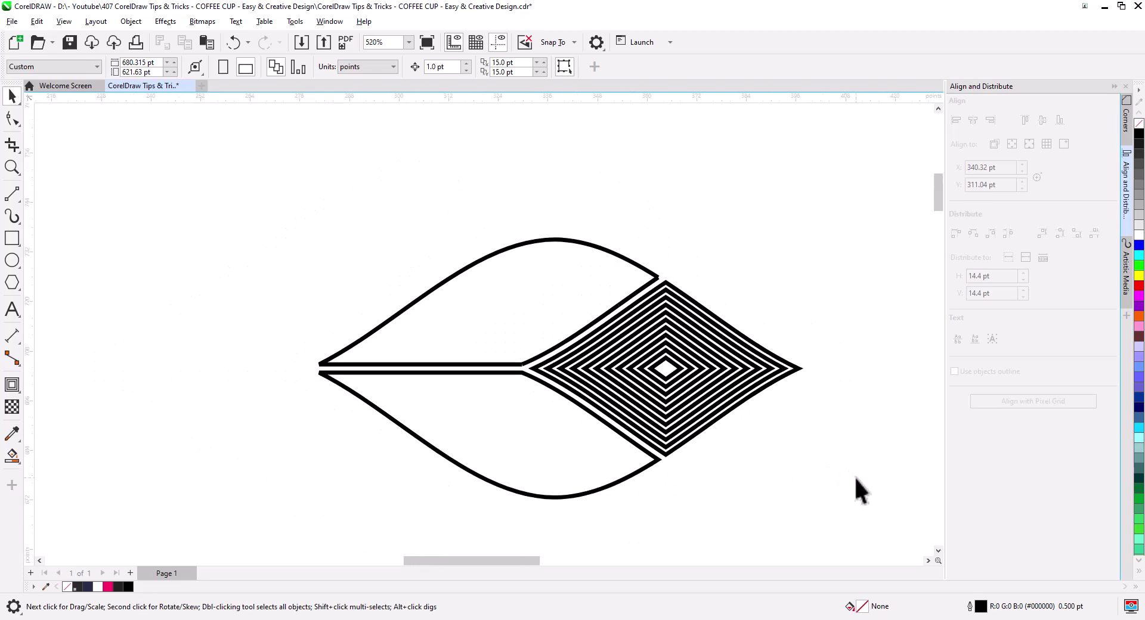
Try to group the diamond's contour lines, taking in the slanted leaf edge beside them
left_click_drag(862, 482, 510, 266)
right_click(657, 334)
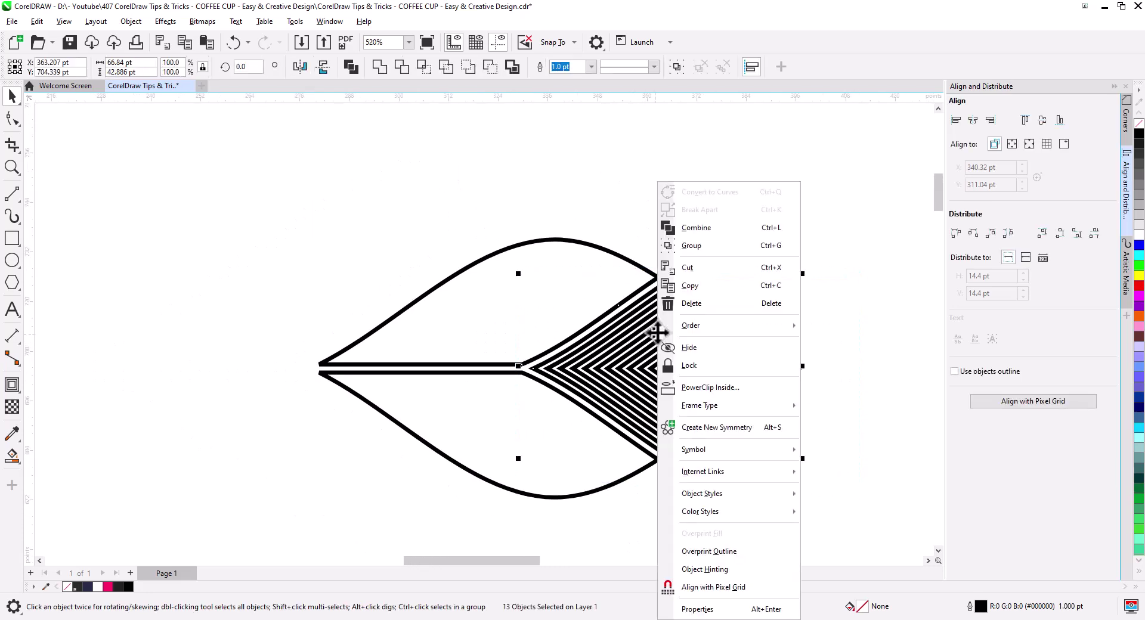
left_click(715, 249)
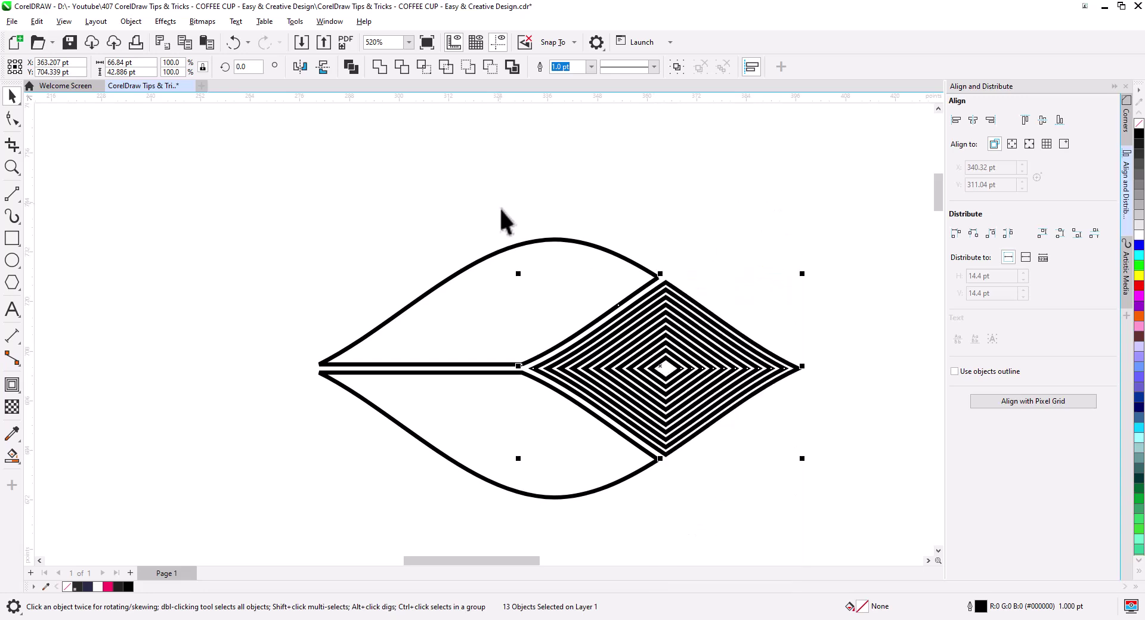
Colour the outline of the upper leaf's arched curve red
left_click(500, 208)
left_click(507, 269)
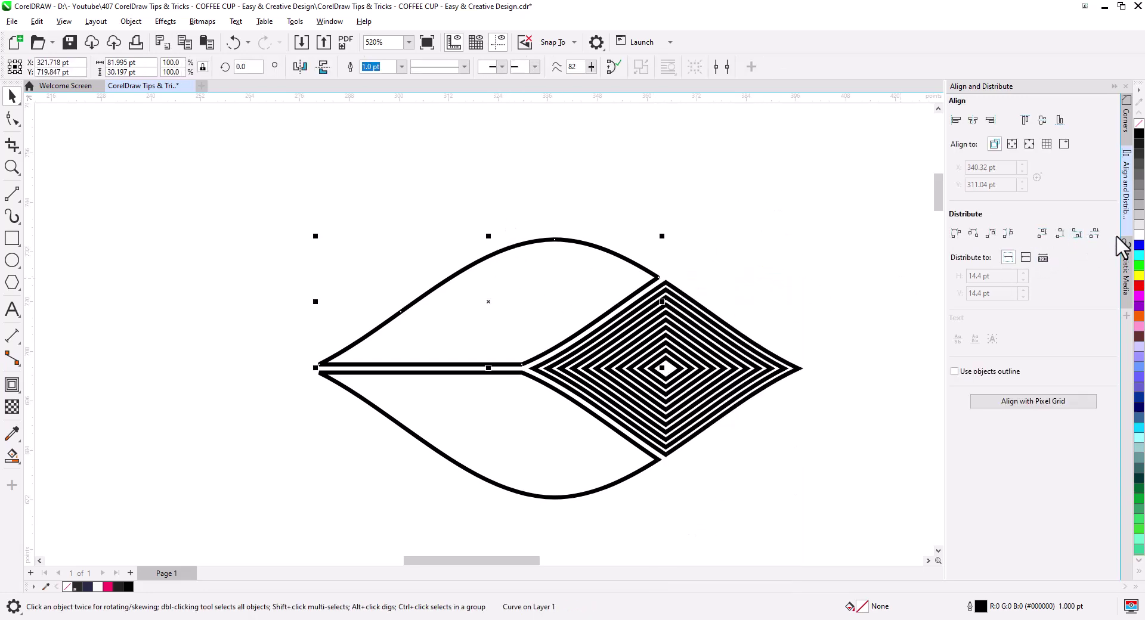
right_click(1138, 285)
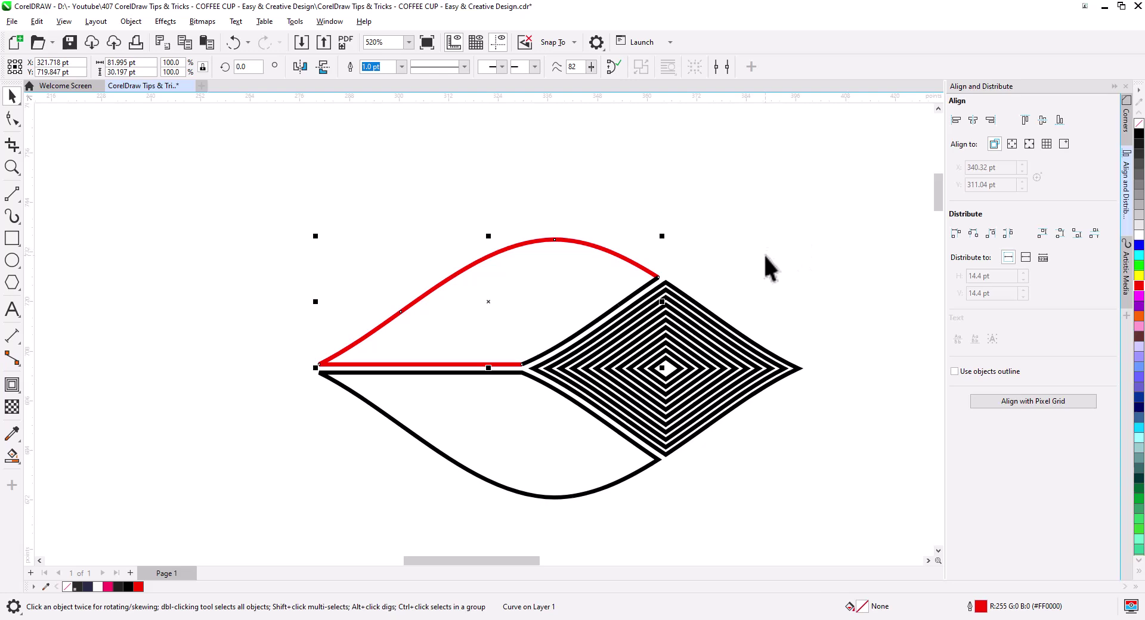
Split the red curve at its sharp outer corner, separating the arch from the horizontal line
left_click(9, 116)
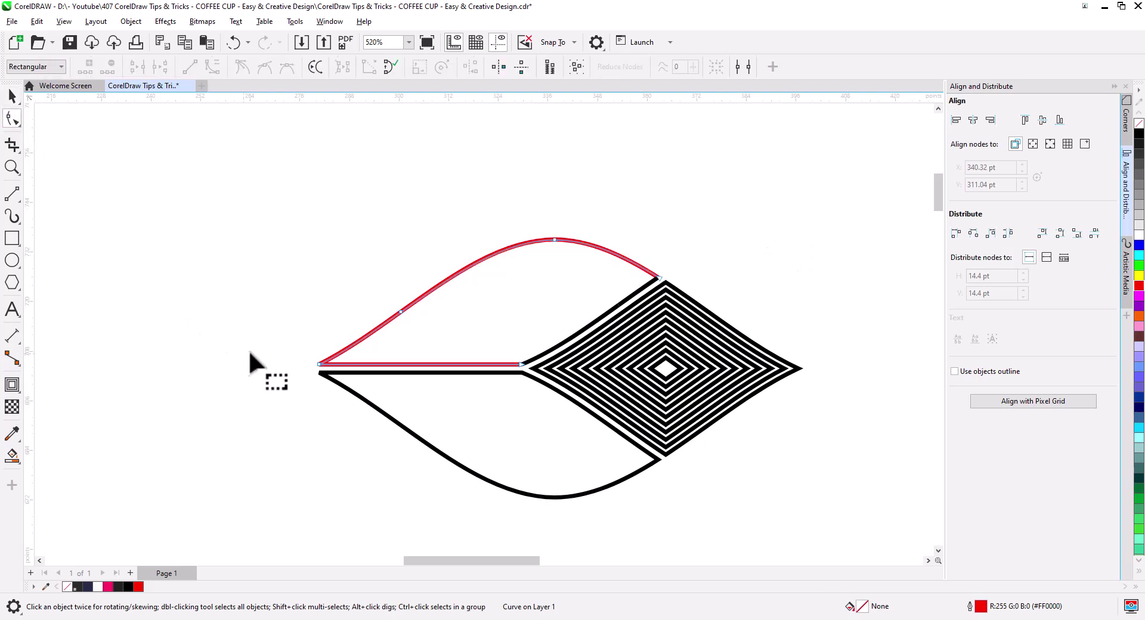
left_click(12, 95)
right_click(394, 366)
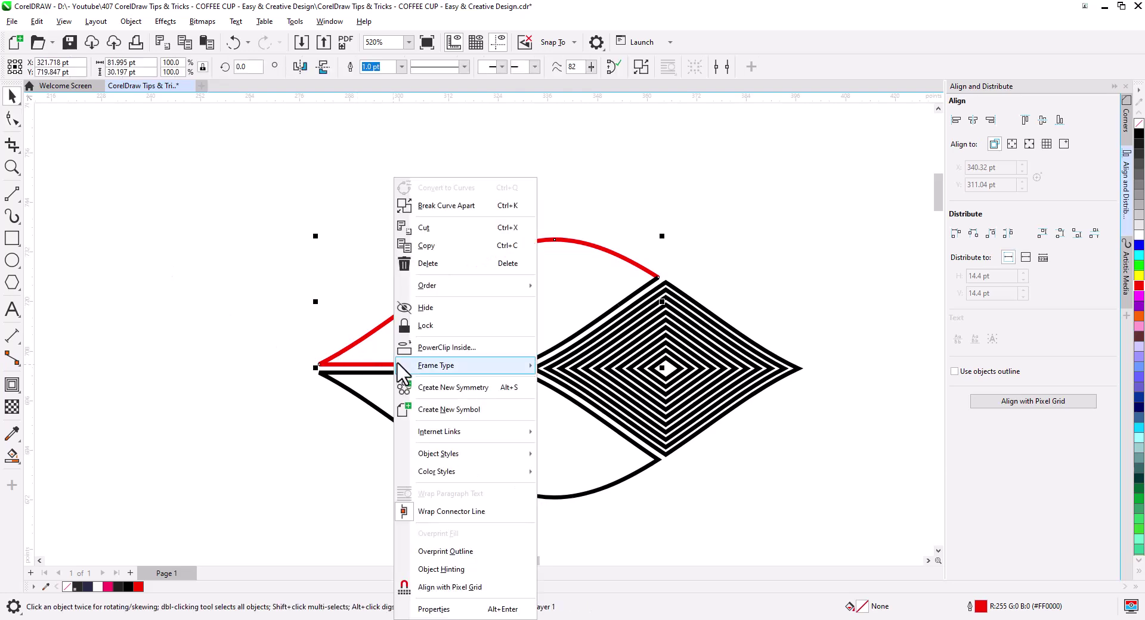
left_click(466, 212)
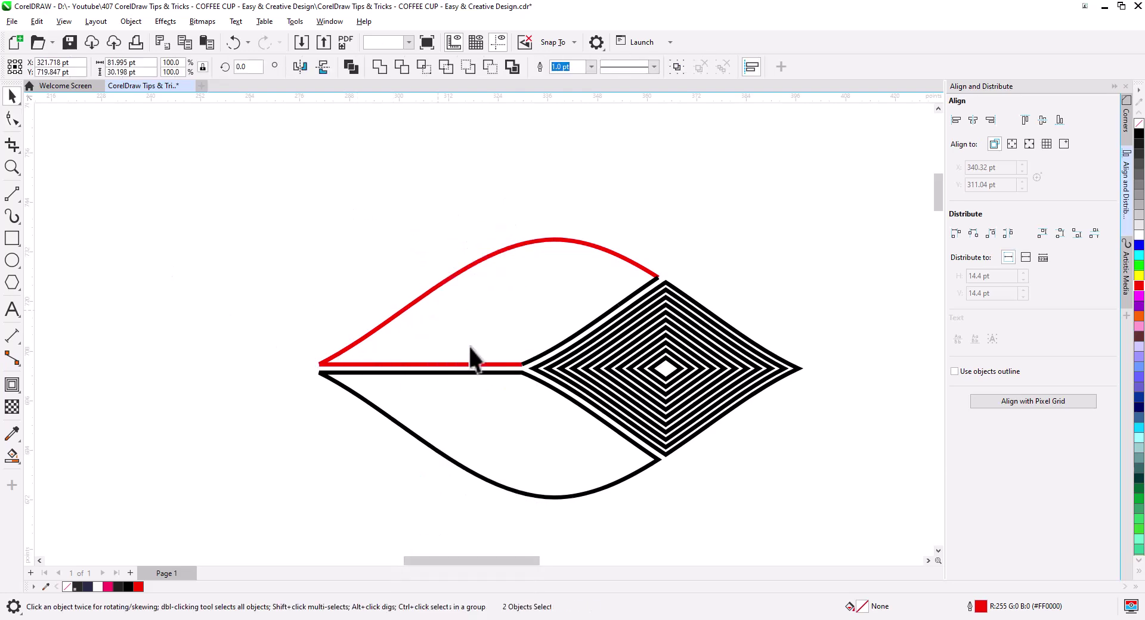
Ungroup the diamond lines to release the slanted leaf edge caught in the group
left_click(503, 363)
left_click(548, 363, "shift")
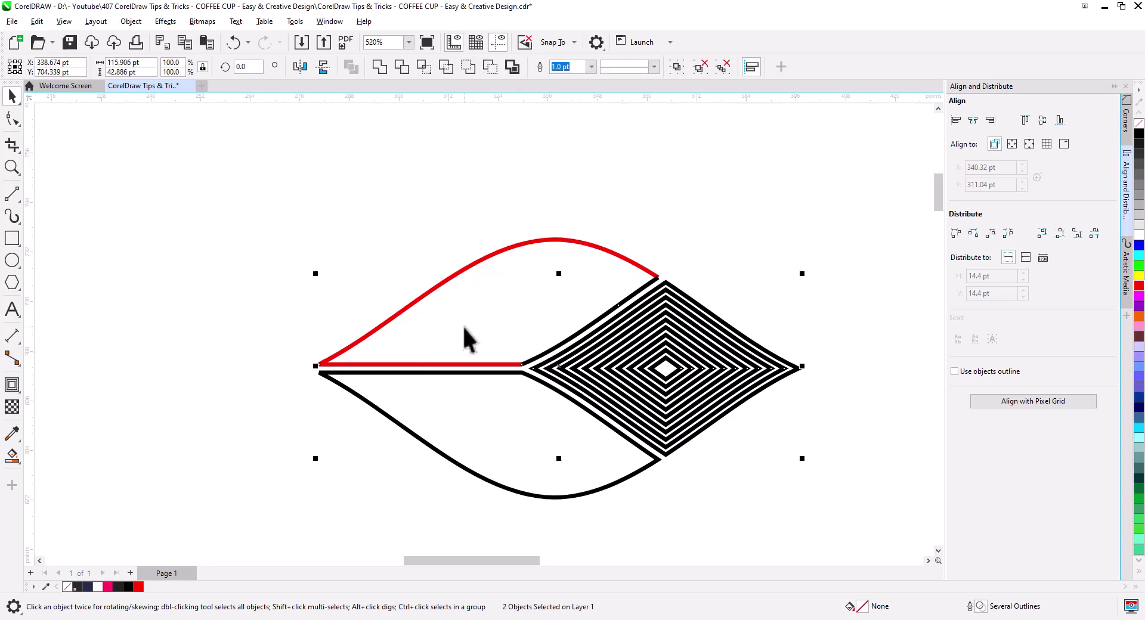
left_click(378, 190)
left_click(534, 367)
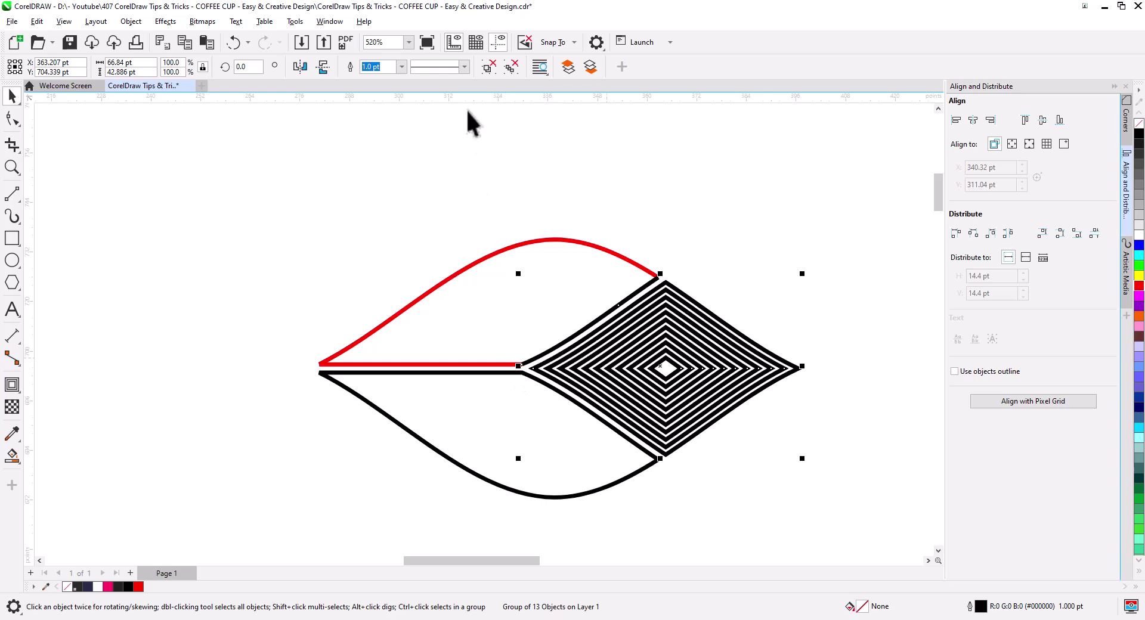
left_click(694, 232)
Group only the diamond's contour lines, leaving out the slanted edge of the upper leaf piece
left_click(609, 351)
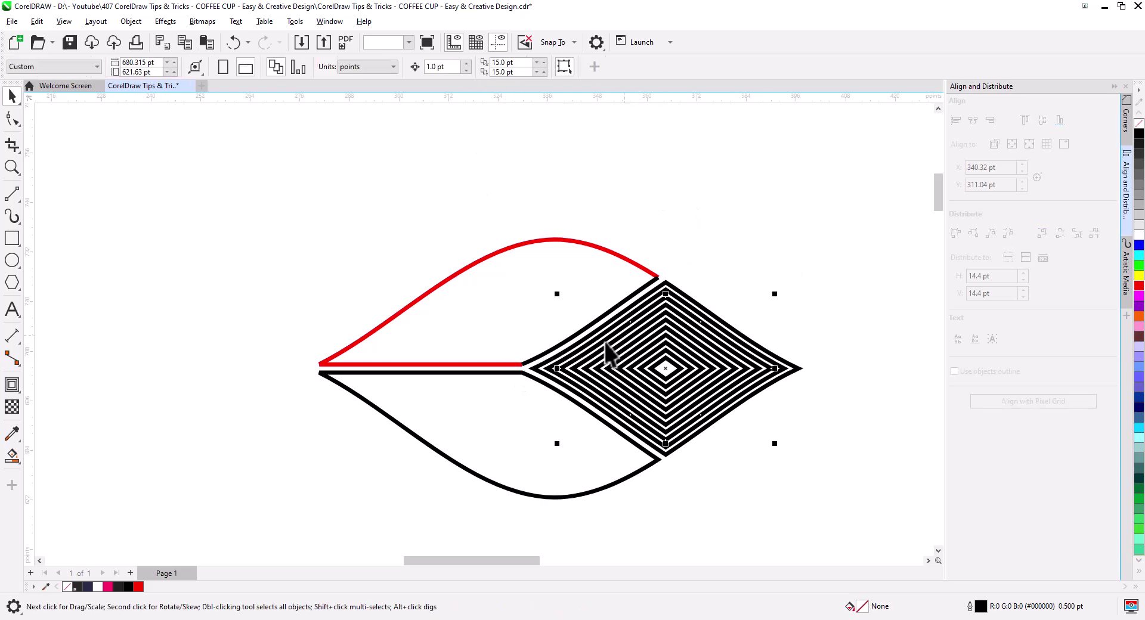
left_click(832, 467)
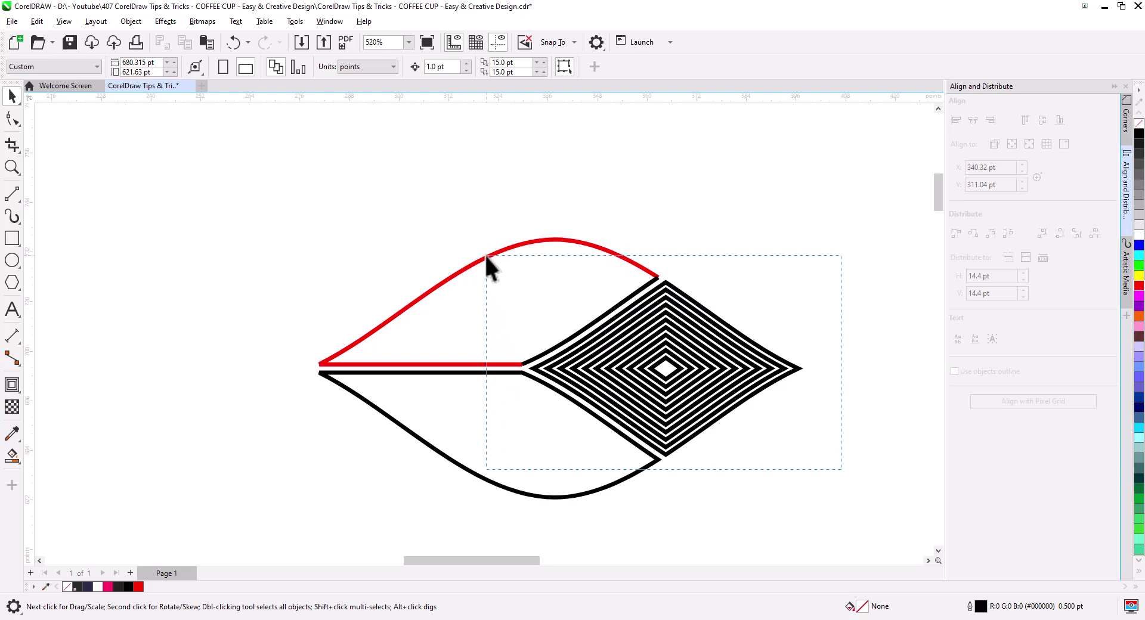
right_click(622, 364)
left_click(657, 245)
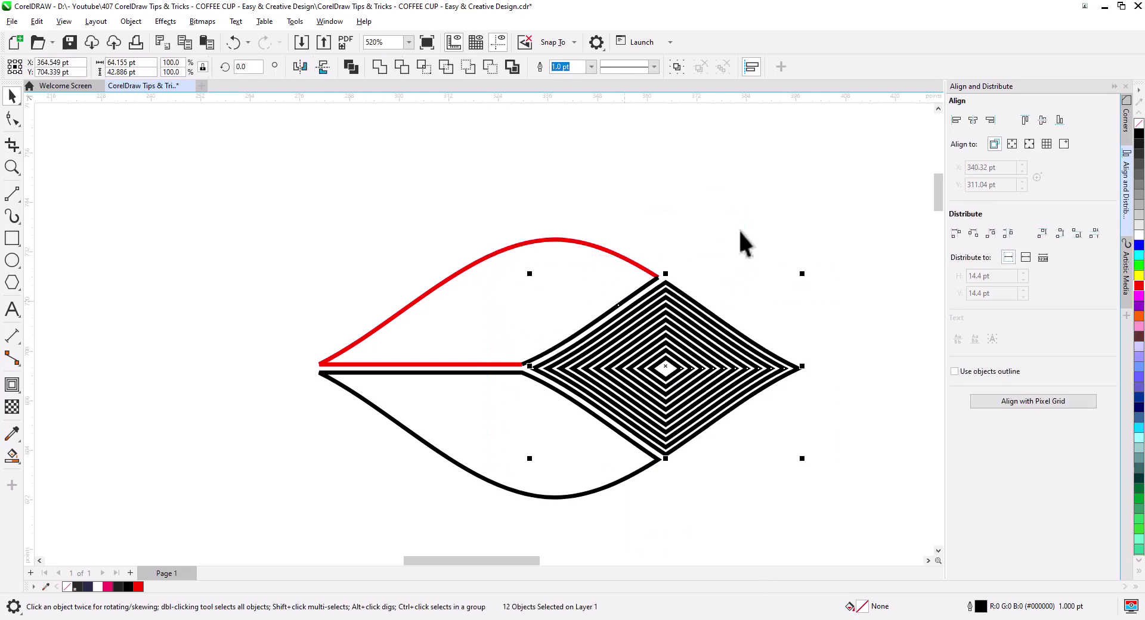
Combine the upper leaf's horizontal line with its slanted edge and join their end nodes where they meet
left_click(506, 367)
left_click(535, 358)
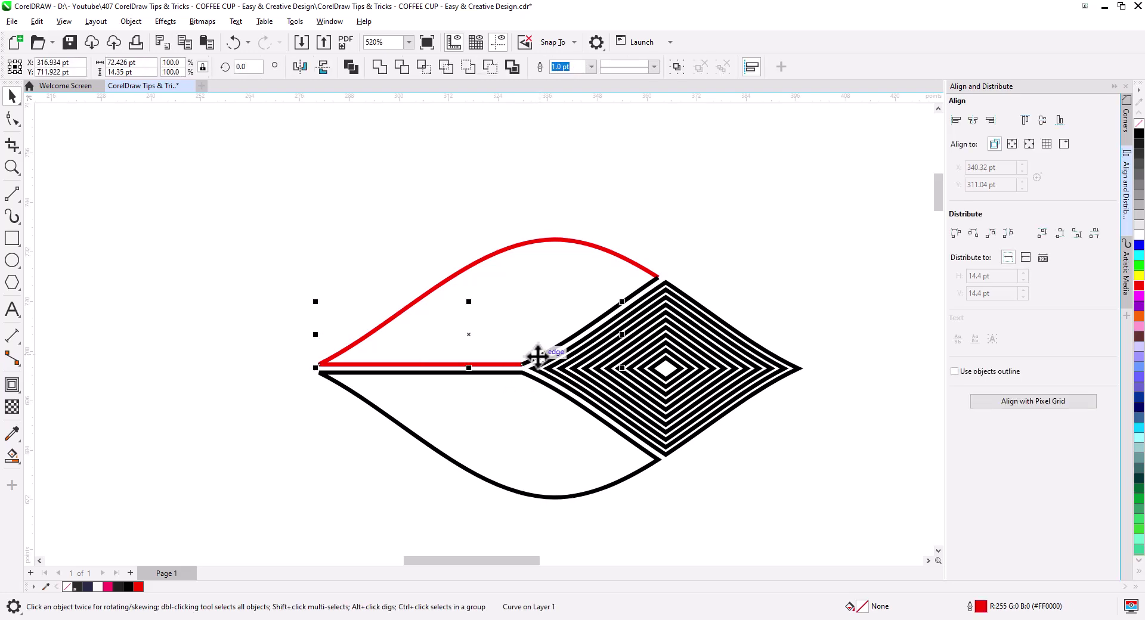
left_click(351, 67)
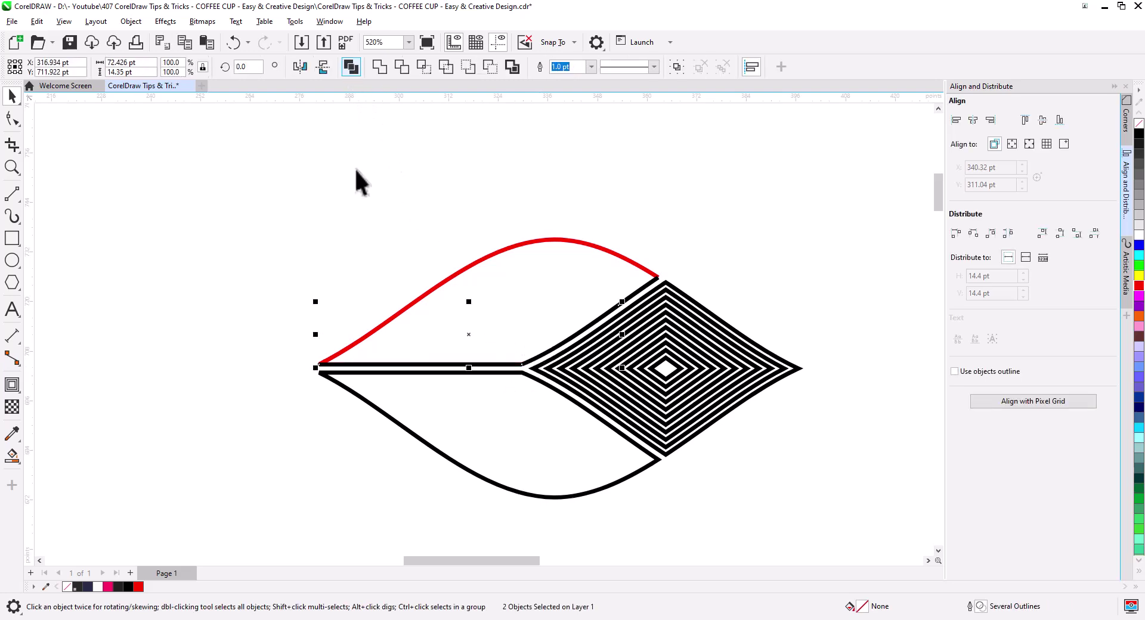
left_click(170, 247)
left_click(13, 118)
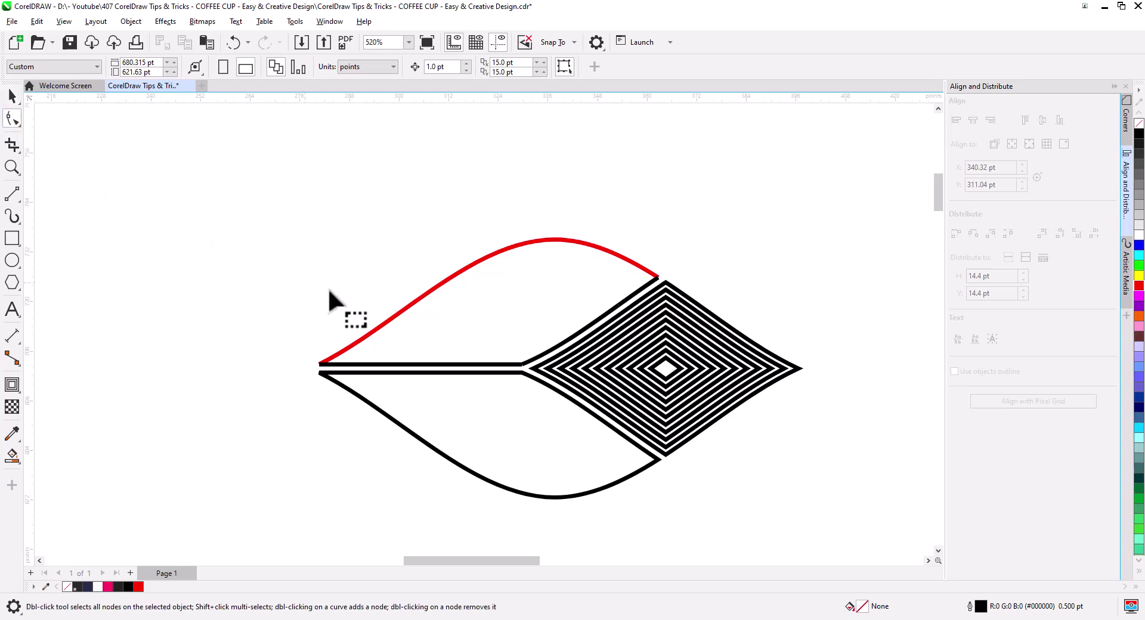
left_click(520, 365)
left_click_drag(522, 365, 522, 365)
left_click(12, 97)
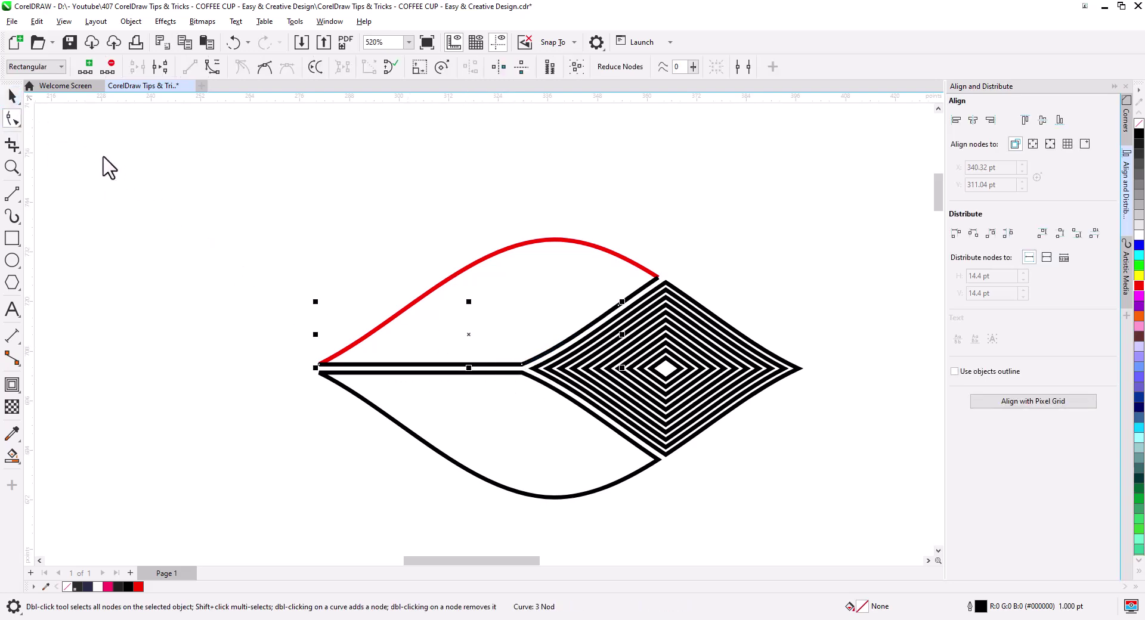
left_click(104, 159)
Place a copy of the red arched curve about 2 pt below the original
scroll(520, 298, "up", 2)
left_click_drag(573, 312, 550, 284)
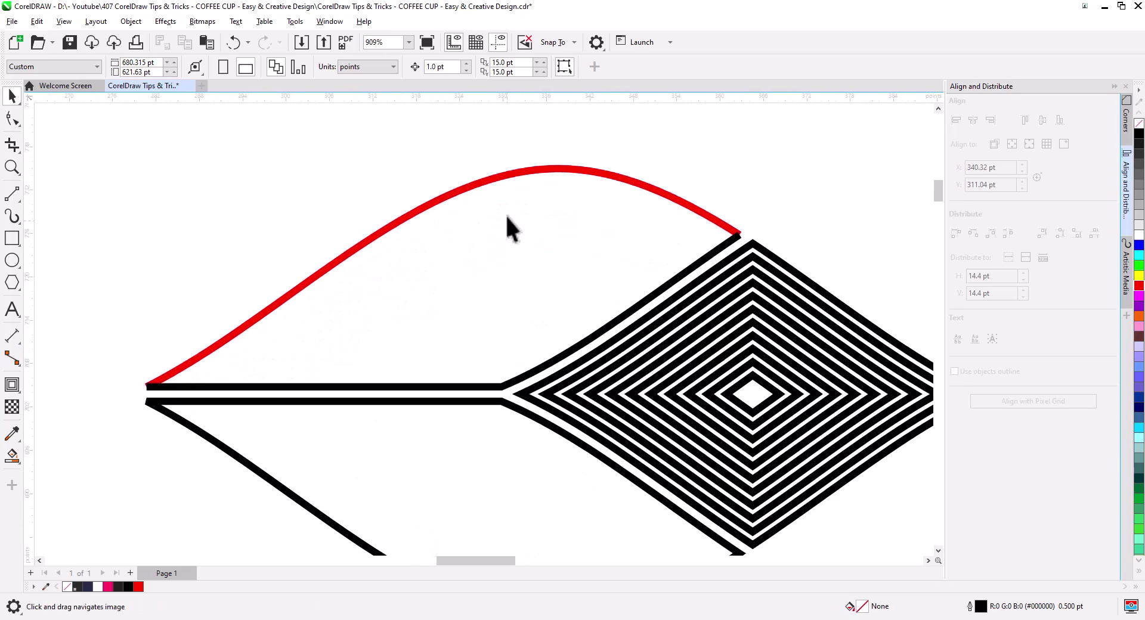
left_click(499, 176)
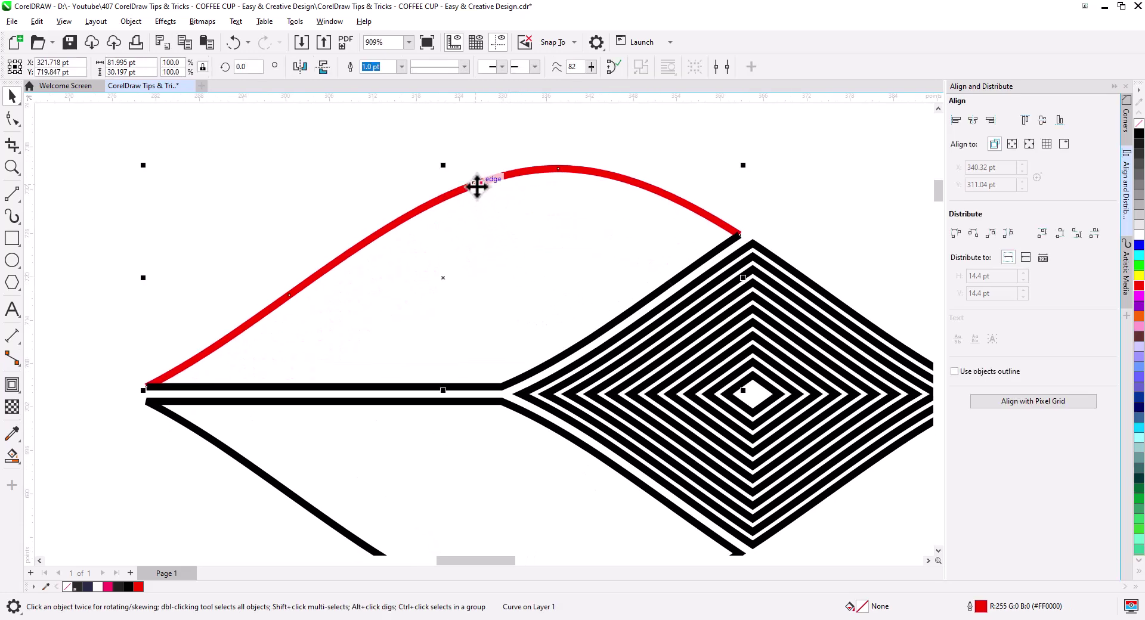
left_click_drag(477, 184, 479, 199)
left_click(512, 228)
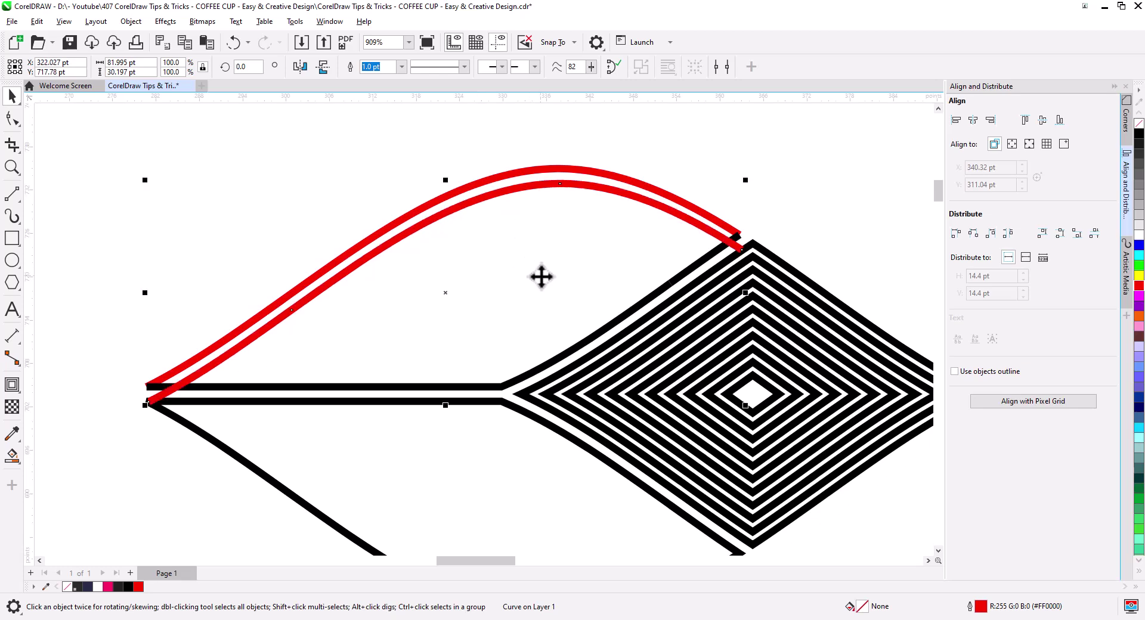
Repeat the offset duplicate of the red curve 12 times, continuing down across the leaf
key("ctrl+d")
key("ctrl+d")
key("ctrl+d")
key("ctrl+d")
key("ctrl+d")
key("ctrl+d")
key("ctrl+d")
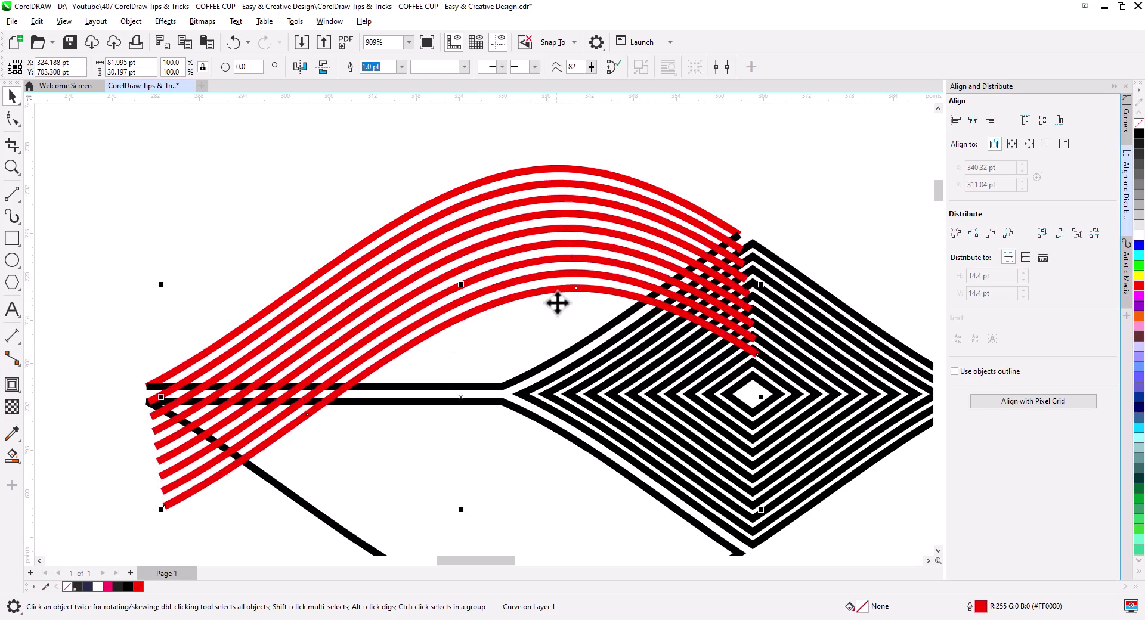
key("ctrl+d")
key("ctrl+d")
key("ctrl+d")
key("ctrl+d")
key("ctrl+d")
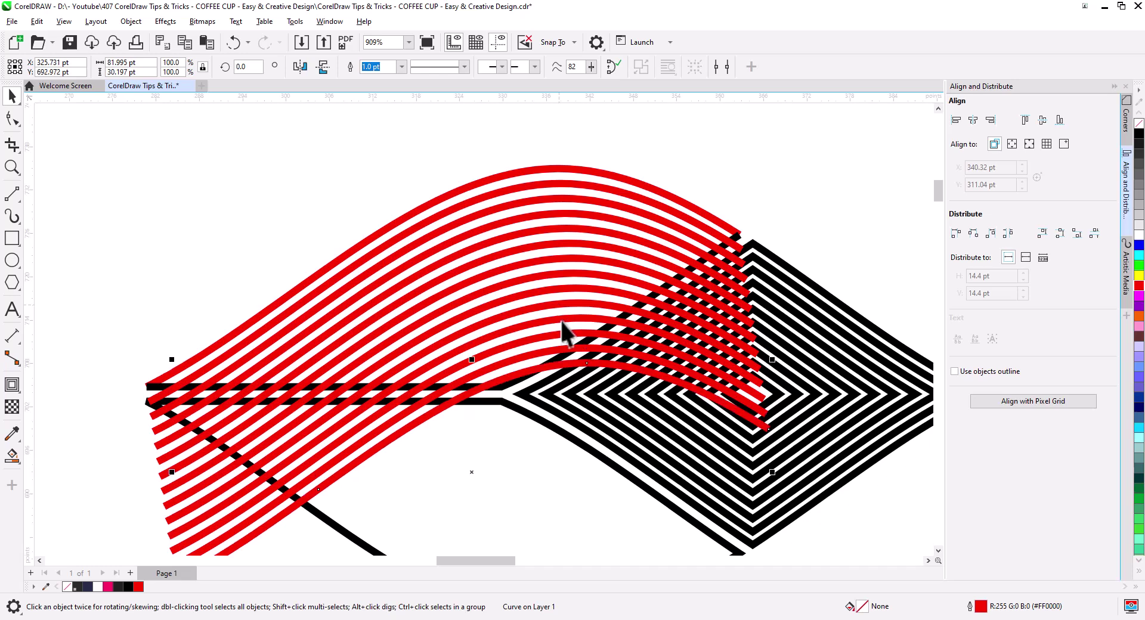
Combine all the red curves into a single curve object, leaving out the black leaf edge
scroll(480, 412, "down", 1)
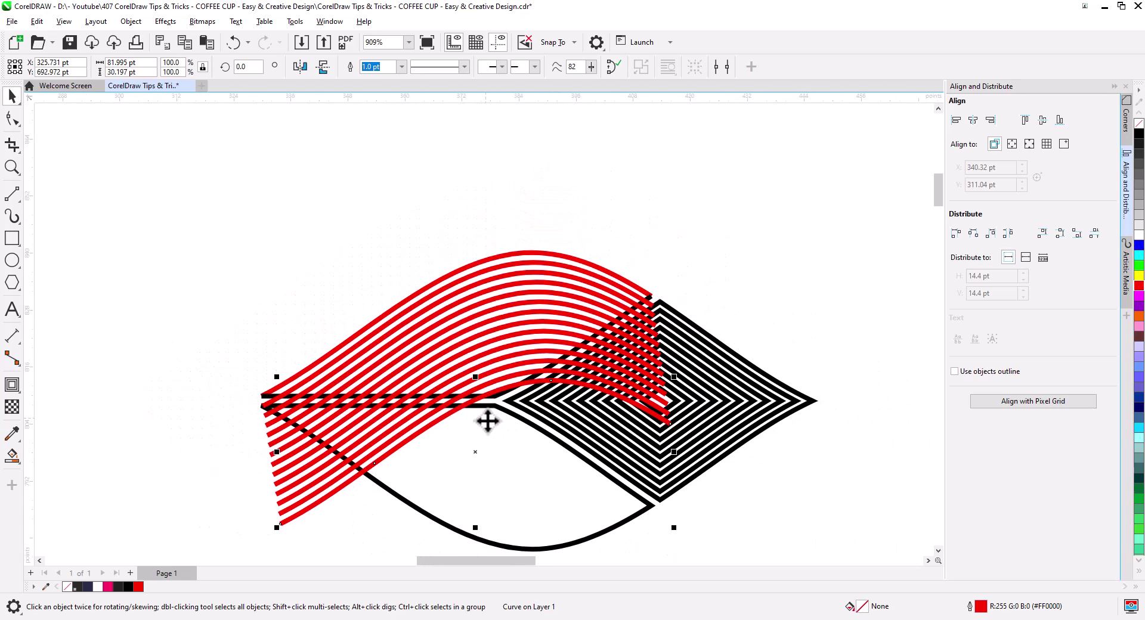
scroll(488, 422, "down", 1)
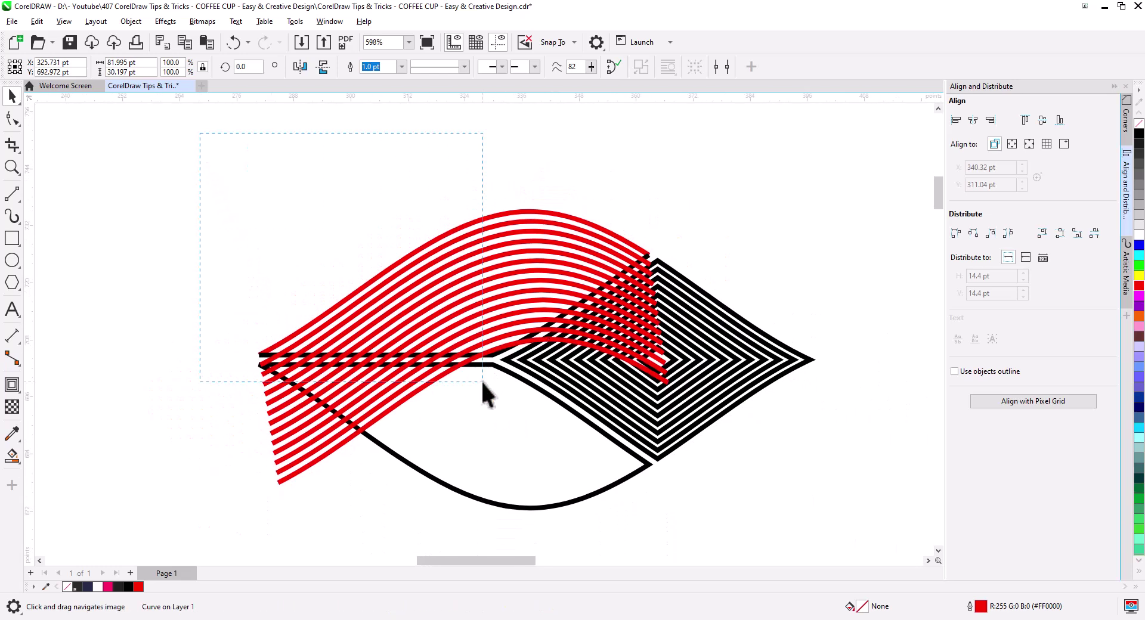
left_click_drag(682, 522, 683, 526)
scroll(485, 404, "up", 1)
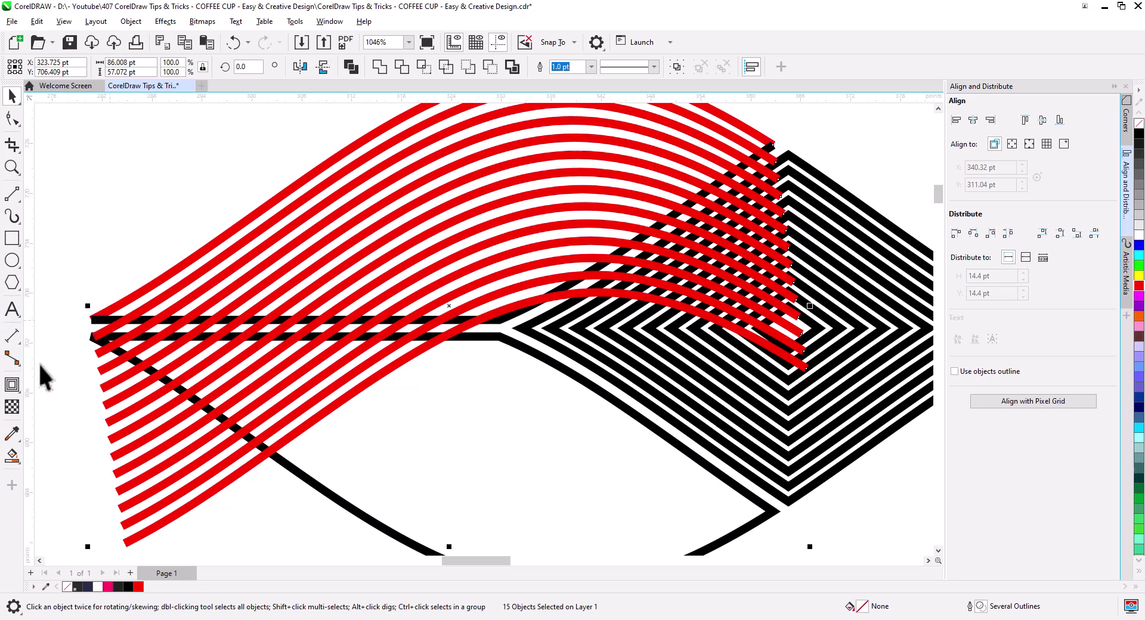
left_click(351, 67)
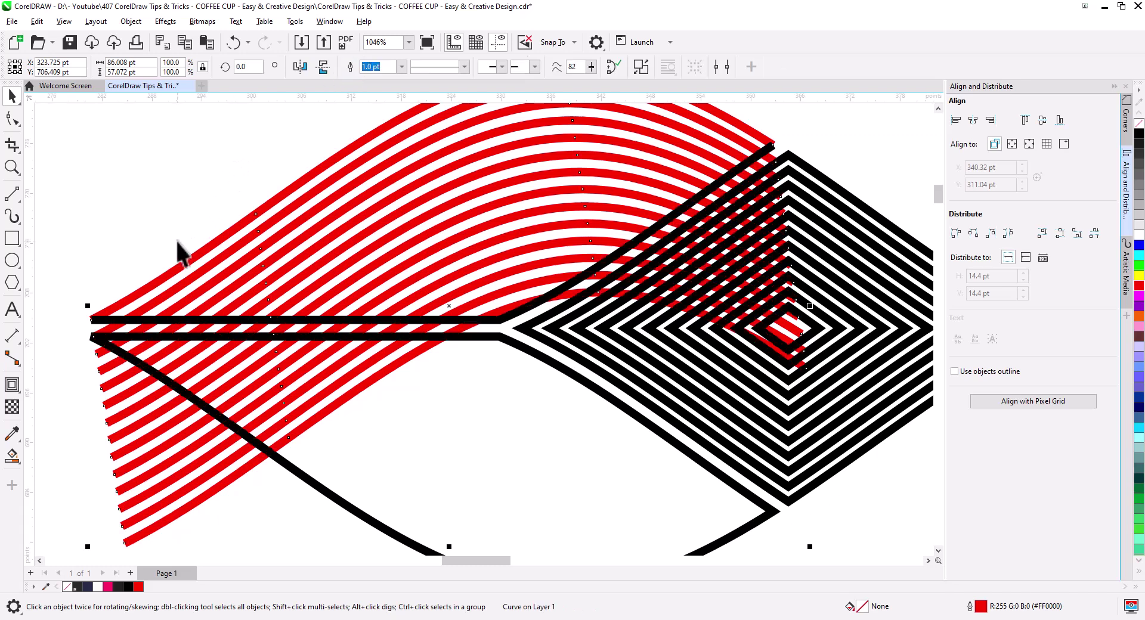
Add a node near the topmost red curve's left end and extend its end node outward past the black horizontal line
left_click_drag(177, 241, 360, 275)
left_click_drag(272, 249, 261, 240)
left_click(252, 252)
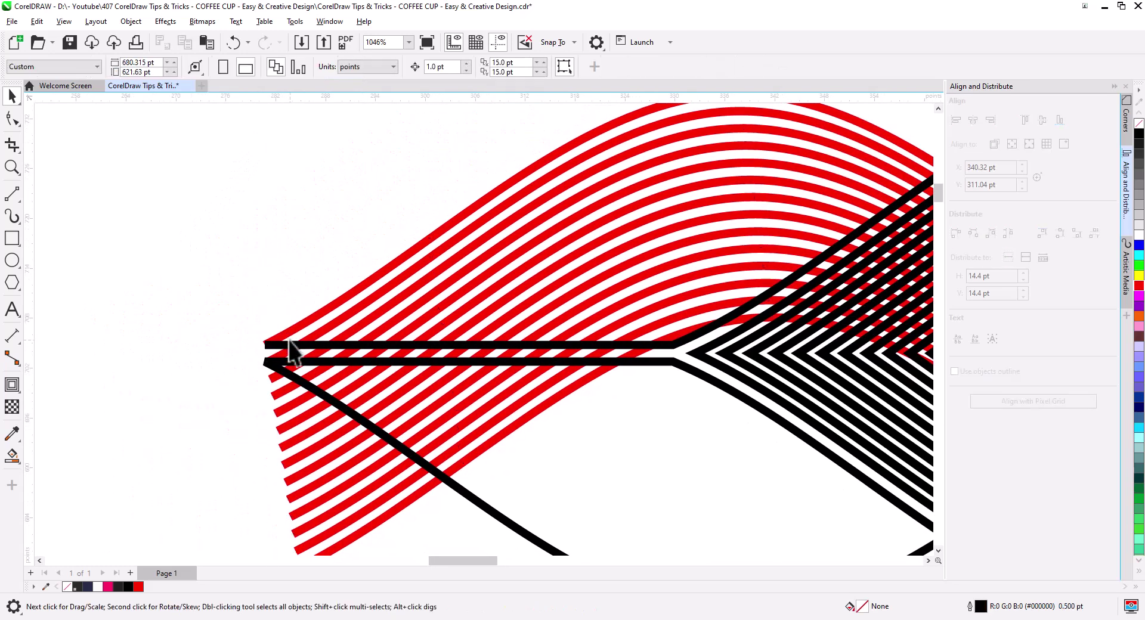
left_click(283, 335)
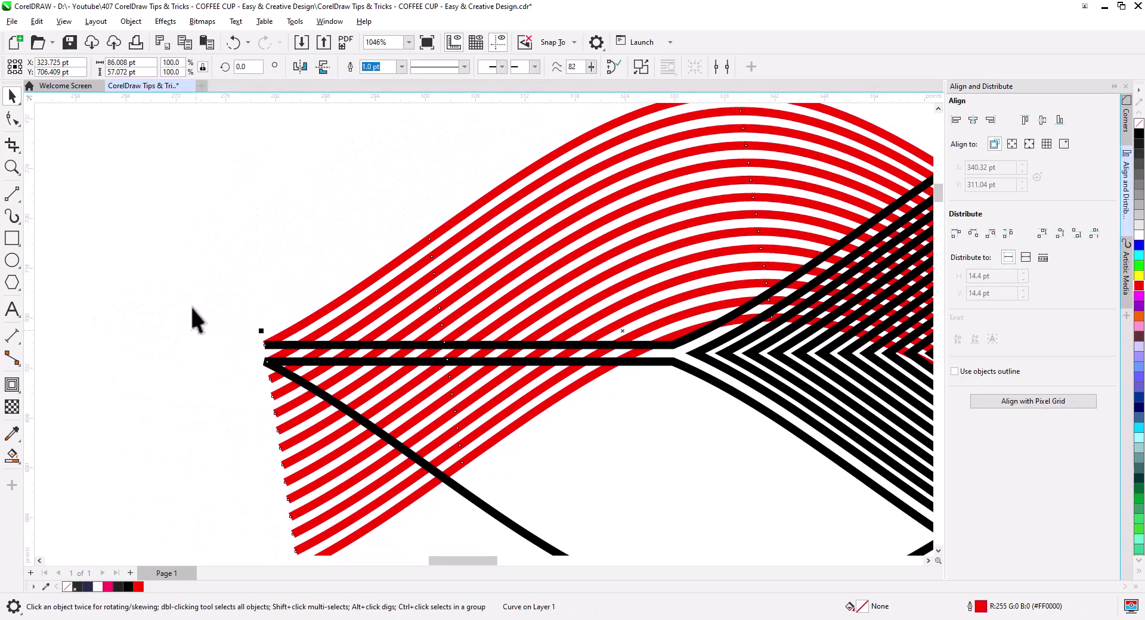
left_click(12, 117)
scroll(270, 346, "up", 5)
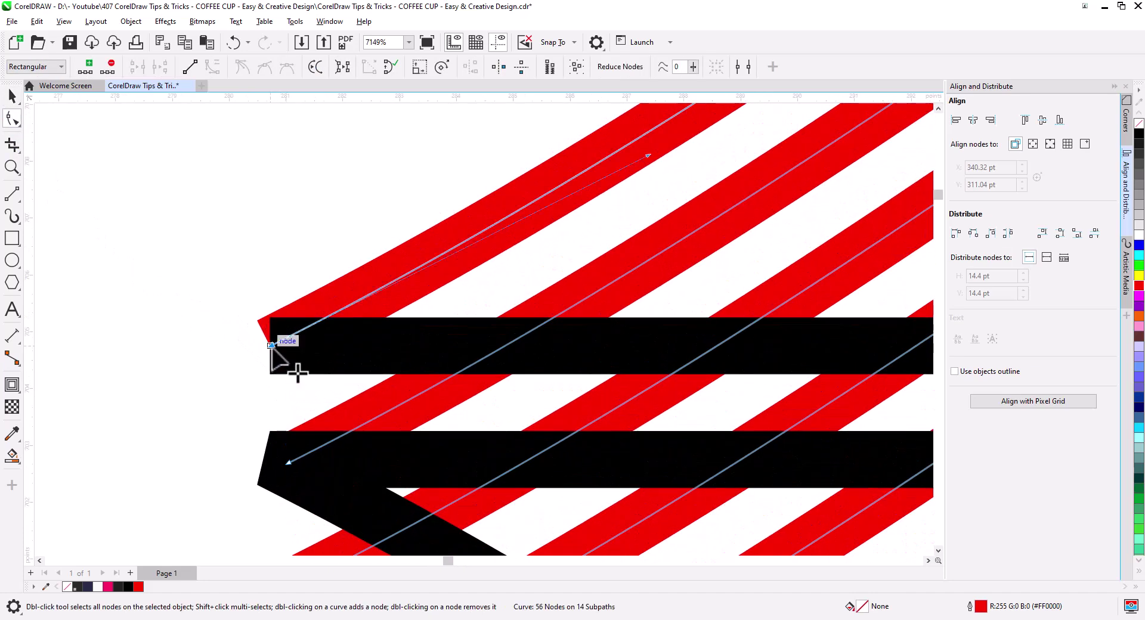
left_click(272, 346)
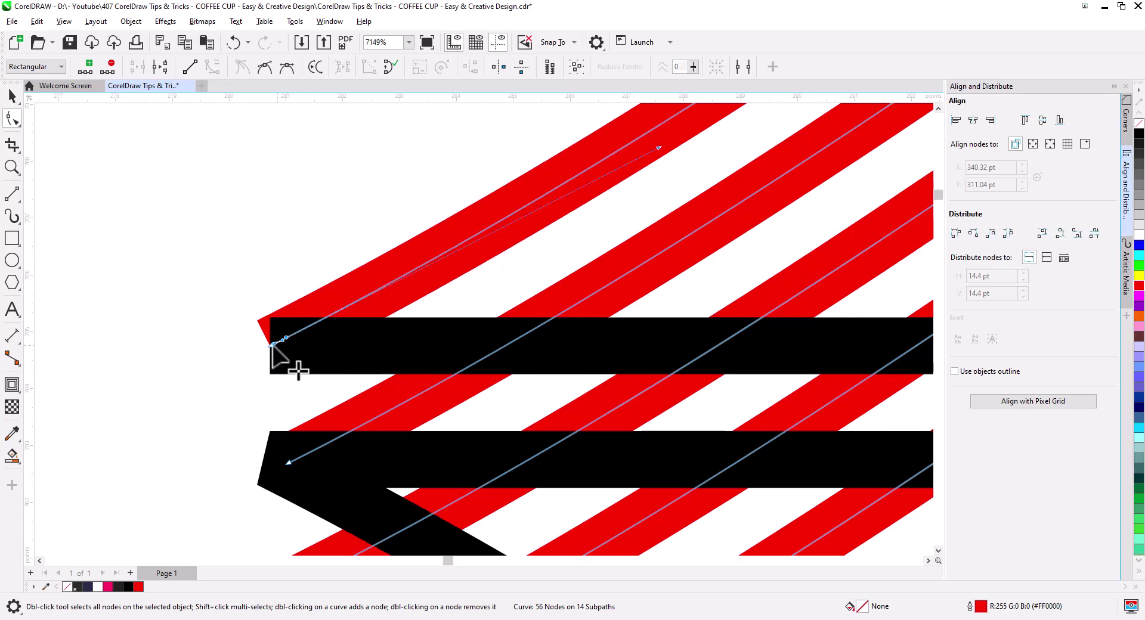
left_click_drag(271, 345, 230, 363)
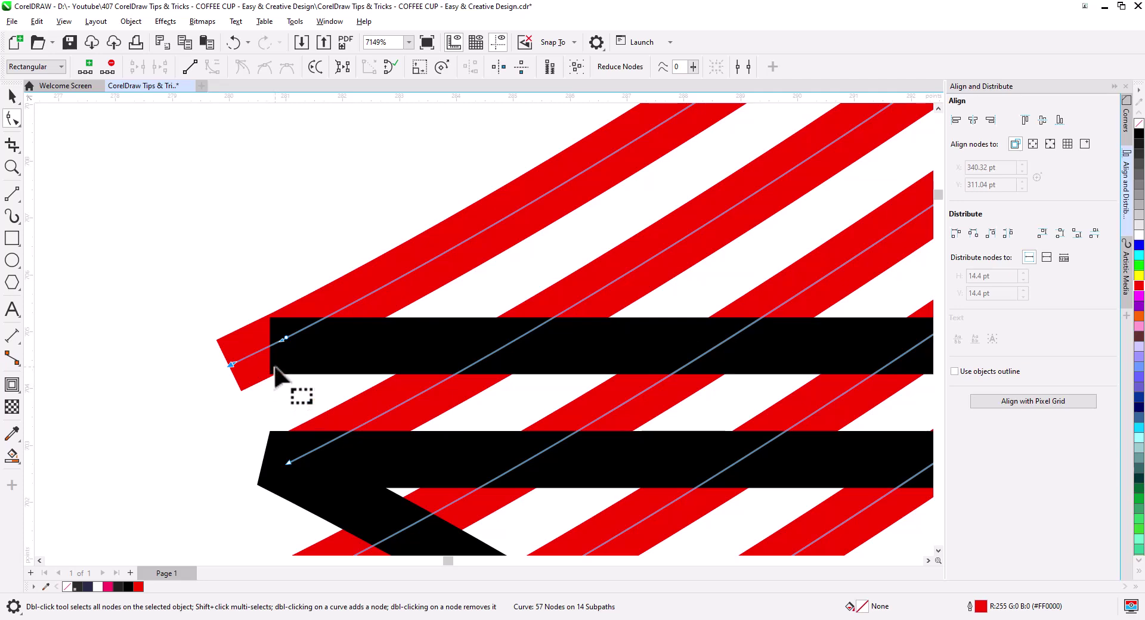
left_click(358, 352)
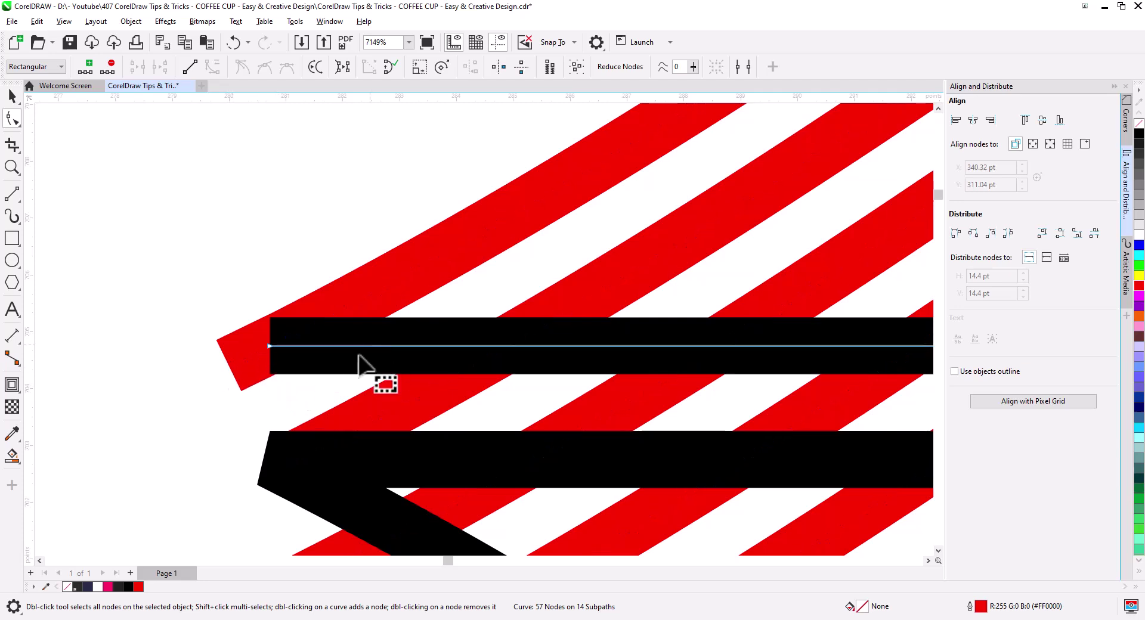
Add a node near the left end of the upper black horizontal line and extend its end node about 2.4 pt outward
double_click(288, 346)
left_click_drag(270, 346, 133, 345)
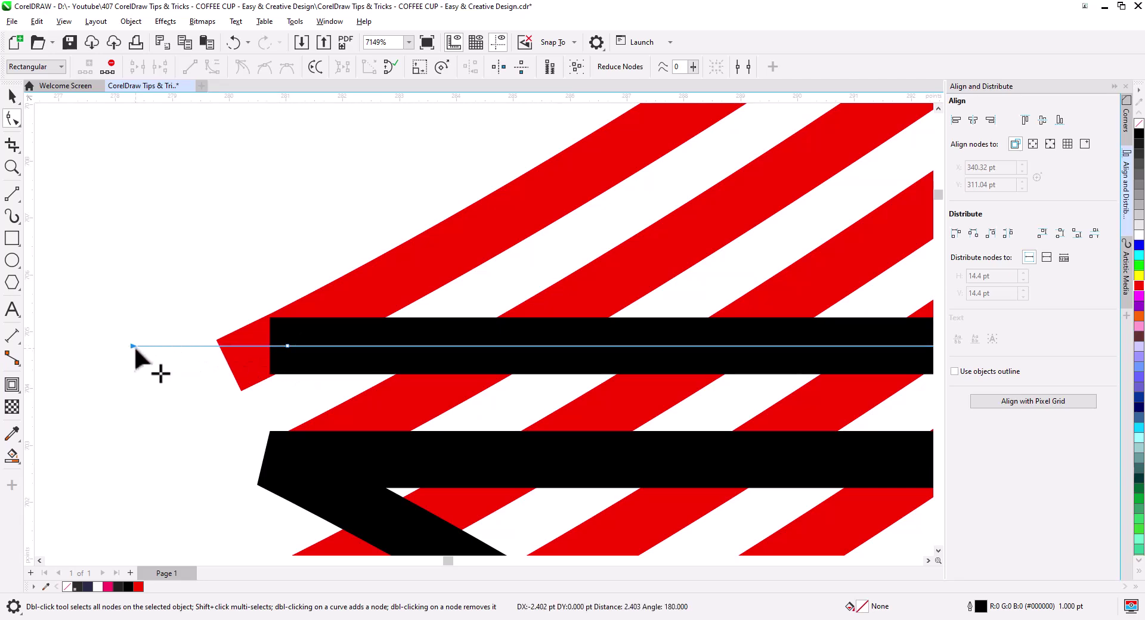
Combine the short upper-right segment of the black edge above the diamond with its longer part into one curve
scroll(210, 388, "down", 5)
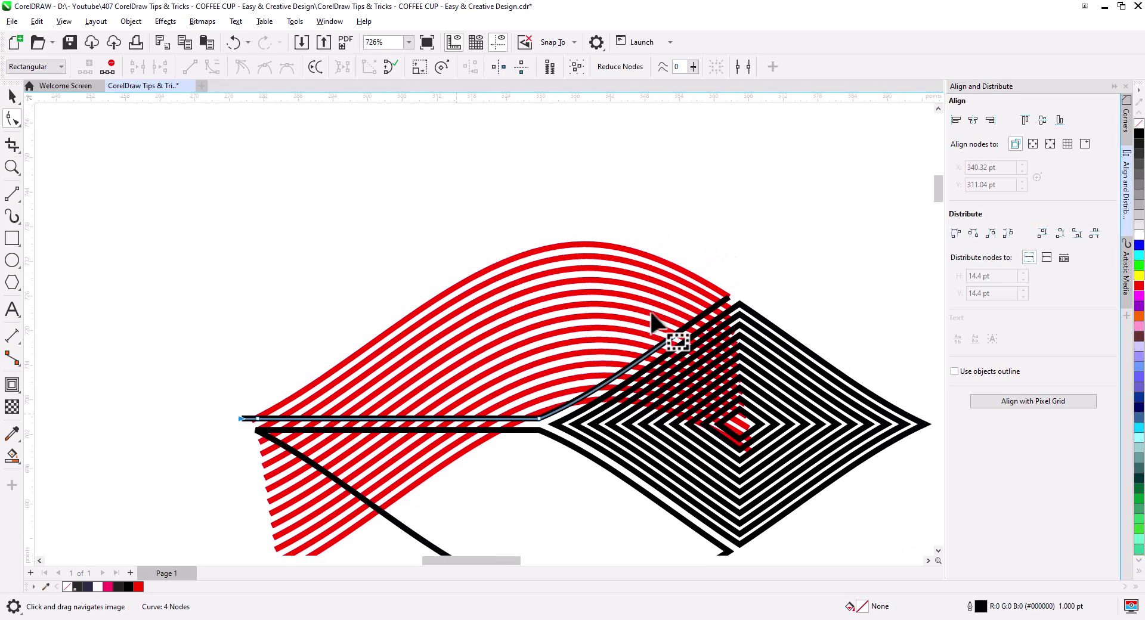
scroll(742, 313, "up", 5)
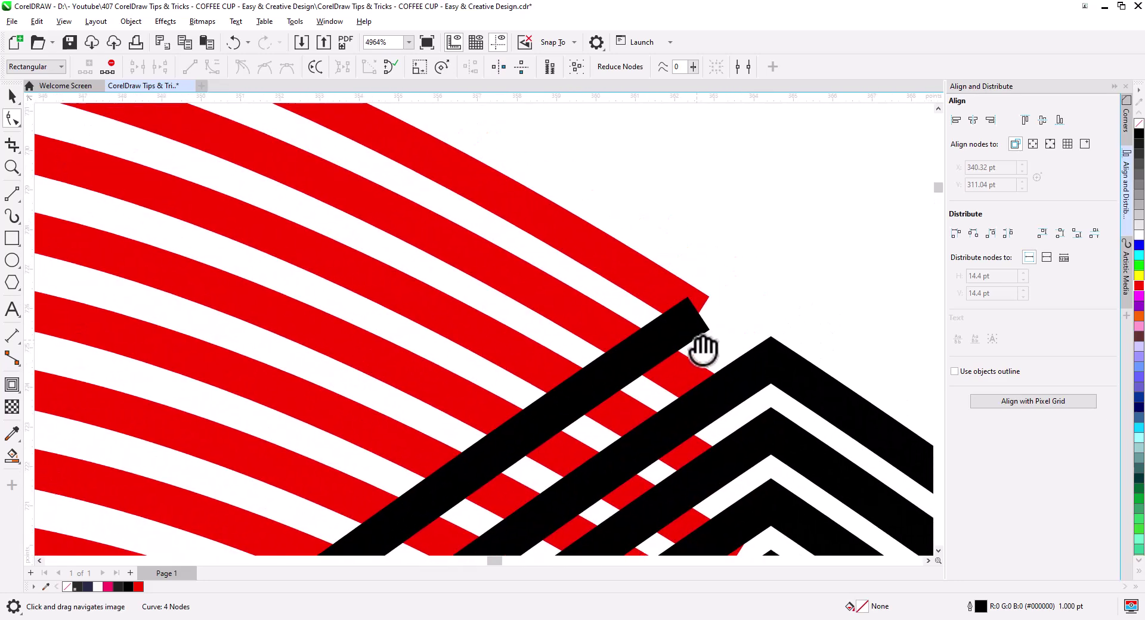
left_click_drag(703, 349, 675, 274)
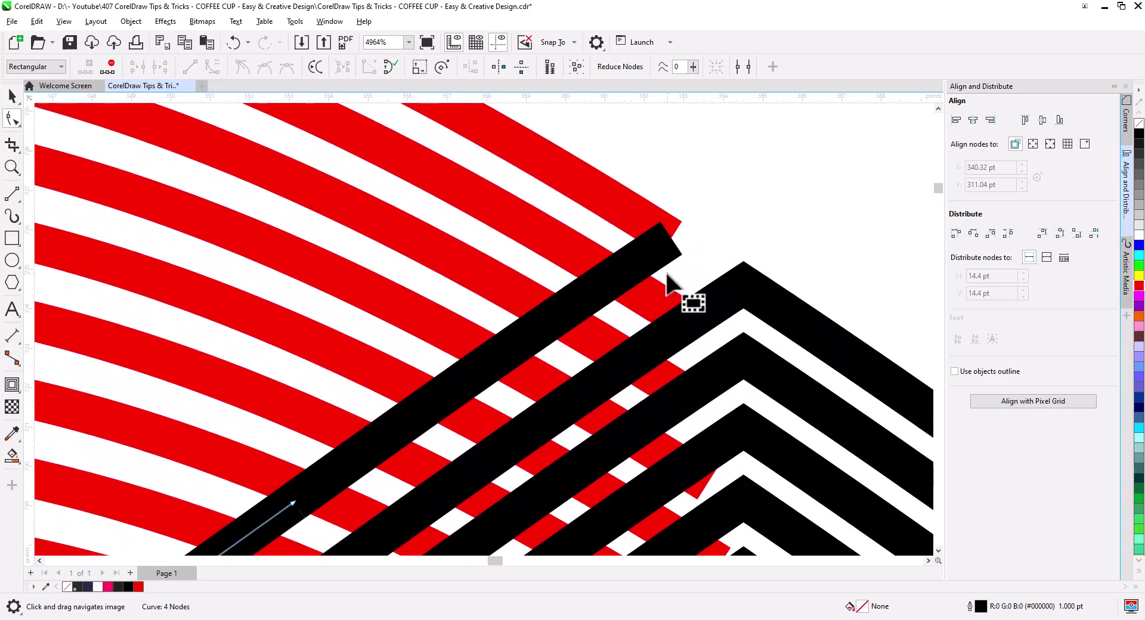
key("Escape")
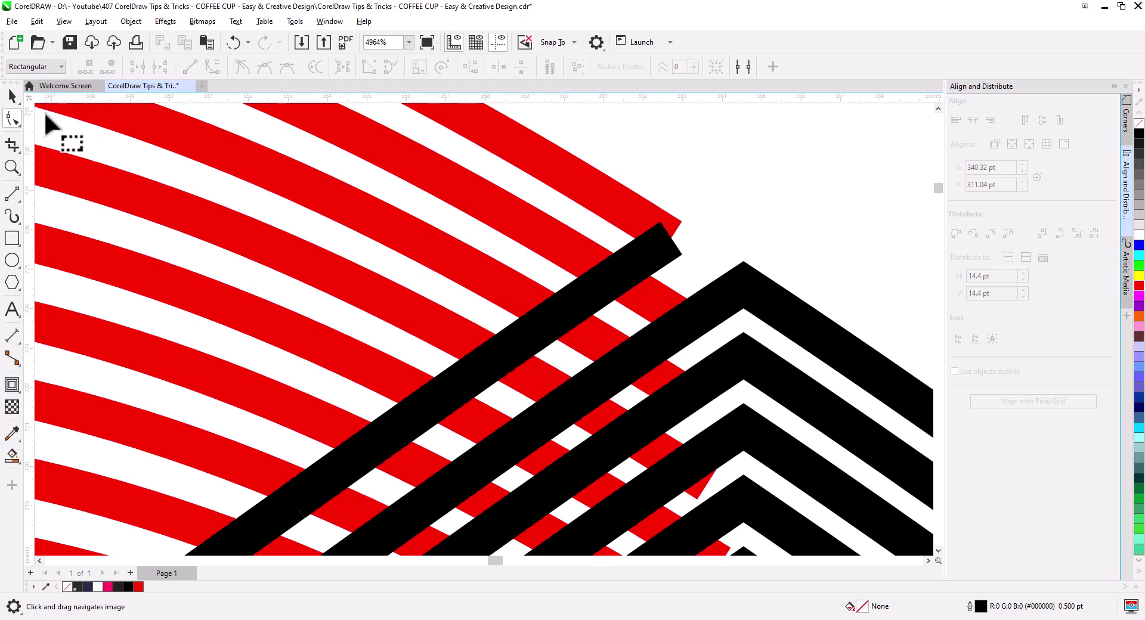
key("space")
left_click(657, 255)
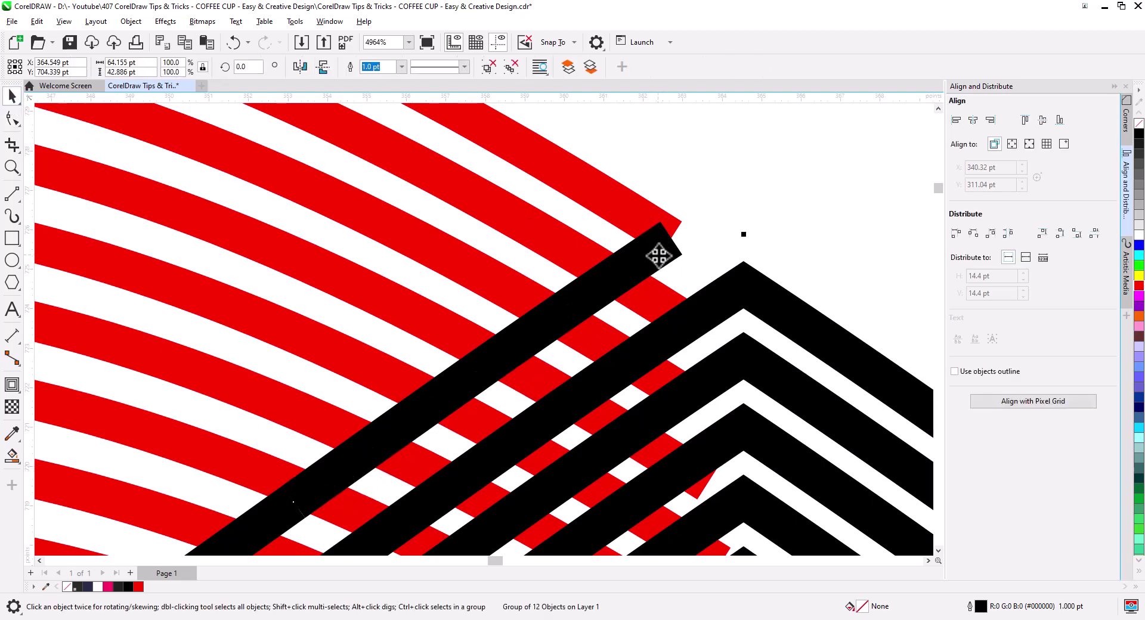
left_click(650, 263)
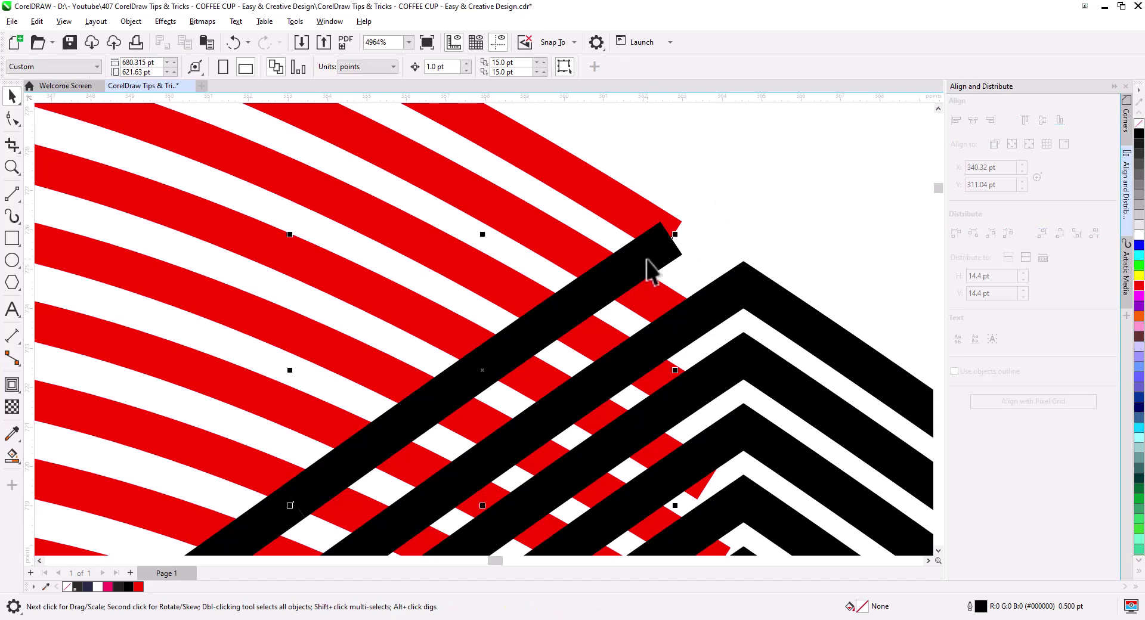
scroll(471, 352, "down", 2)
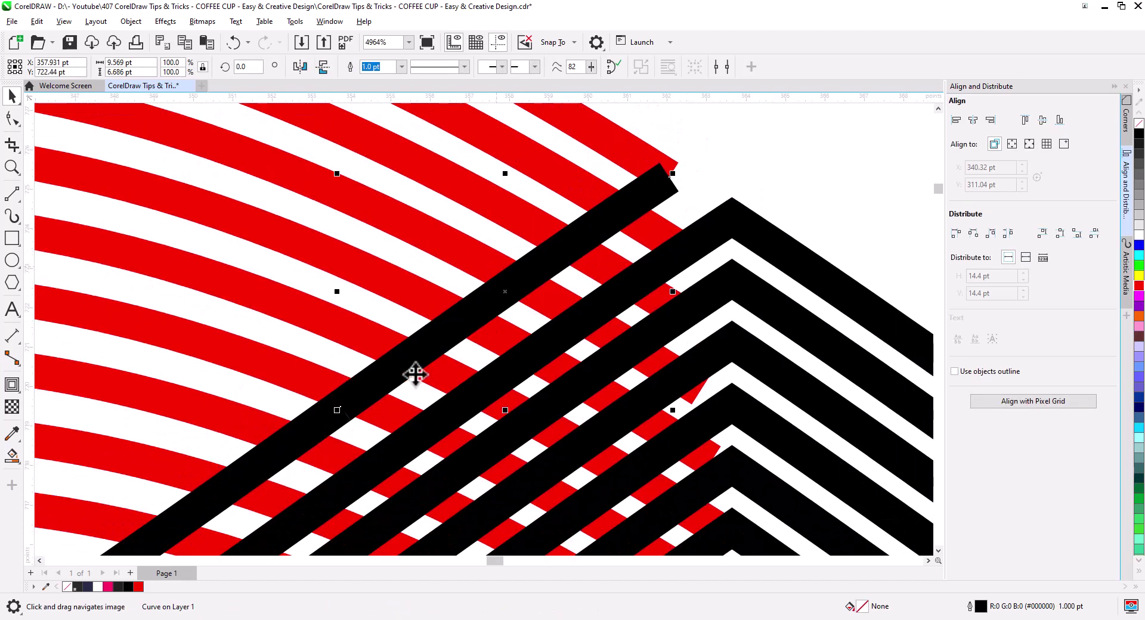
left_click(295, 440, "shift")
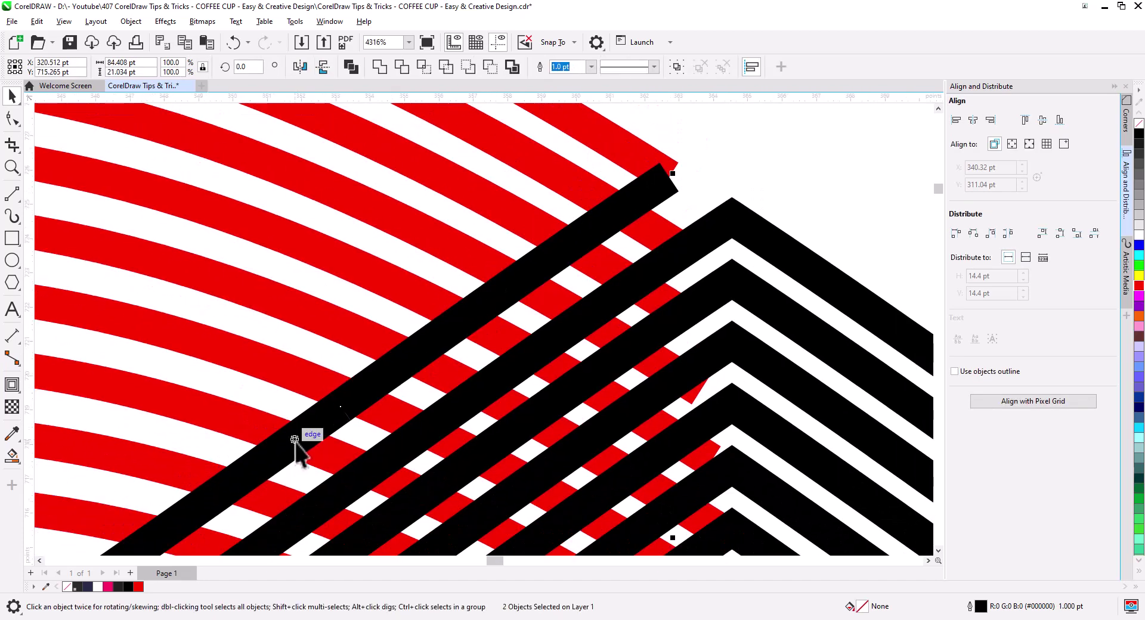
left_click(352, 68)
Join the black edge's two meeting nodes, and extend the upper ends of the black edge and the topmost red curve outward
left_click(13, 119)
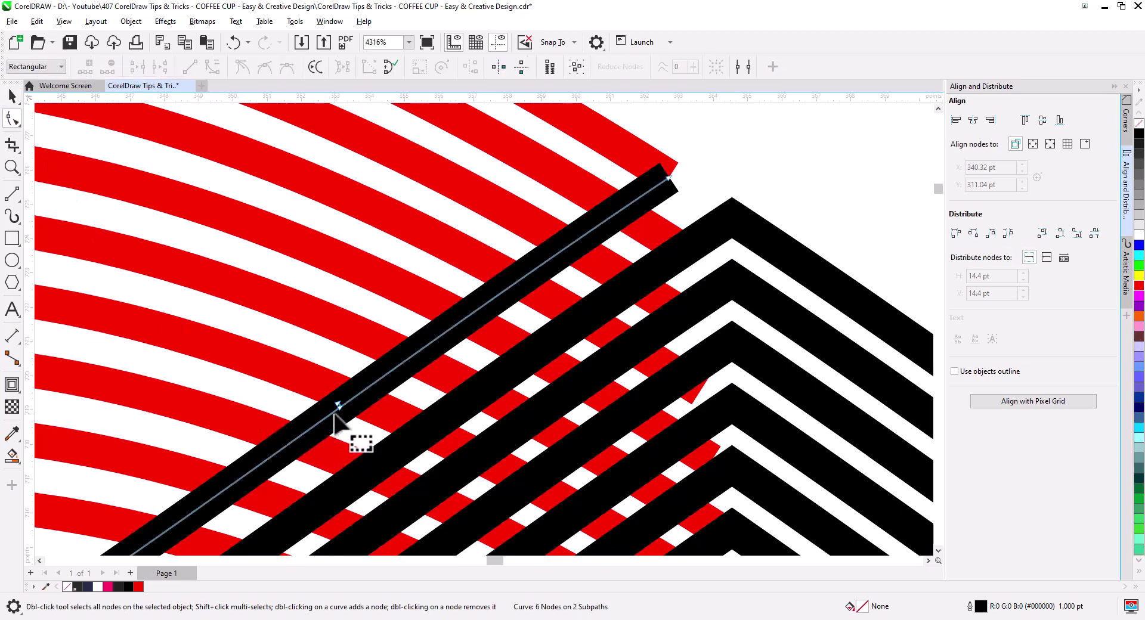
left_click_drag(338, 406, 391, 411)
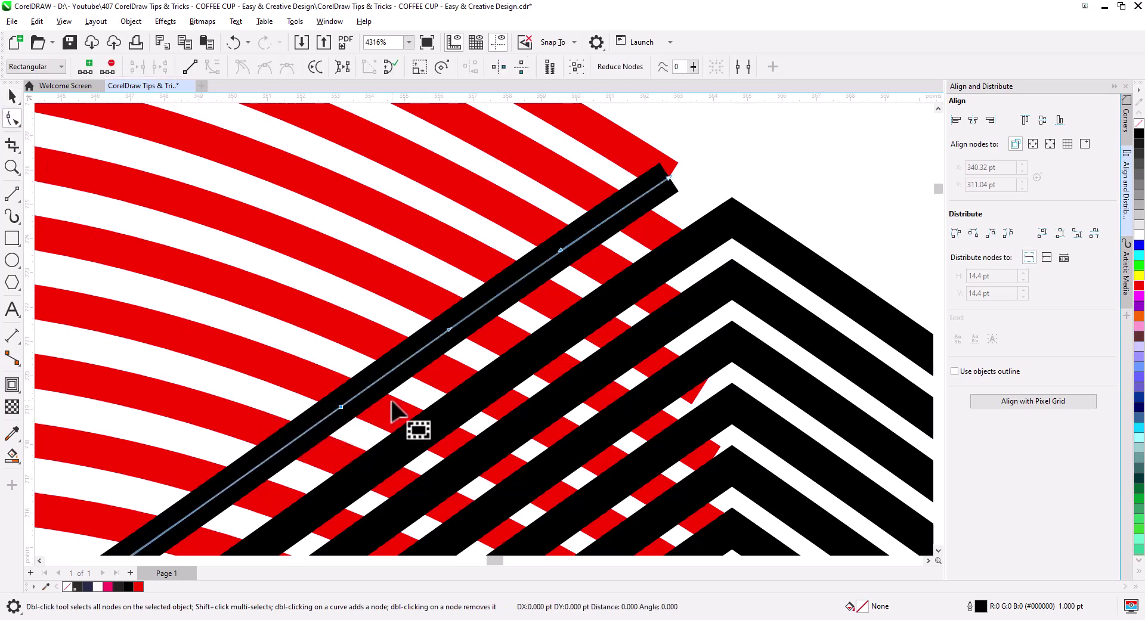
mouse_move(671, 179)
left_mouse_down()
mouse_move(710, 173)
mouse_move(685, 188)
left_mouse_up()
left_click(685, 218)
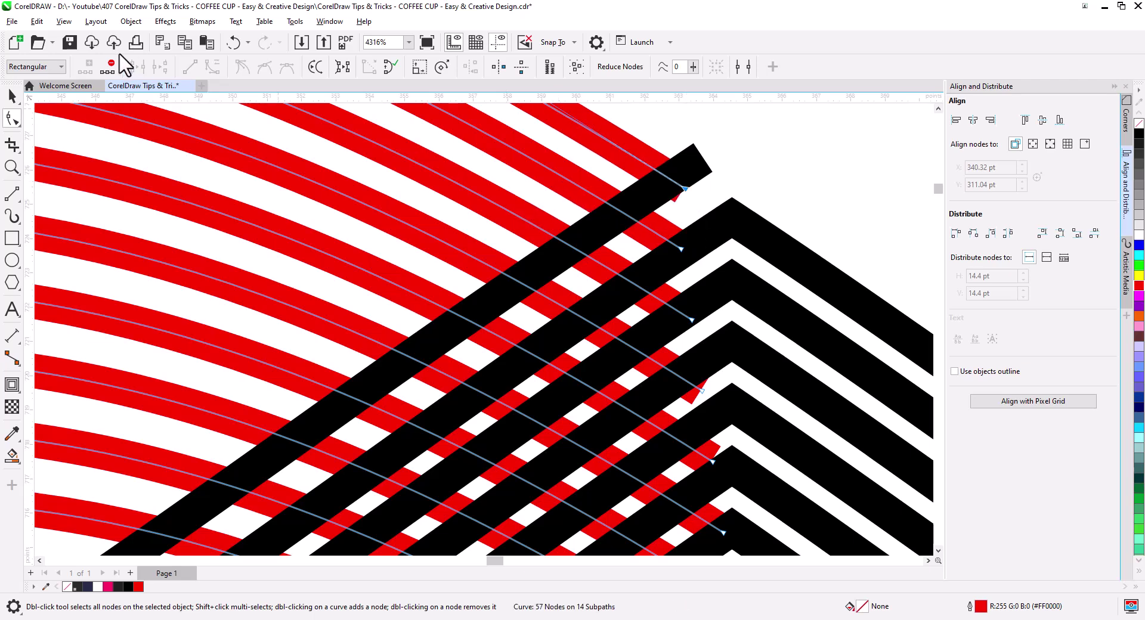
Convert the outlines of the combined red curves to an object
left_click(12, 95)
scroll(477, 213, "down", 4)
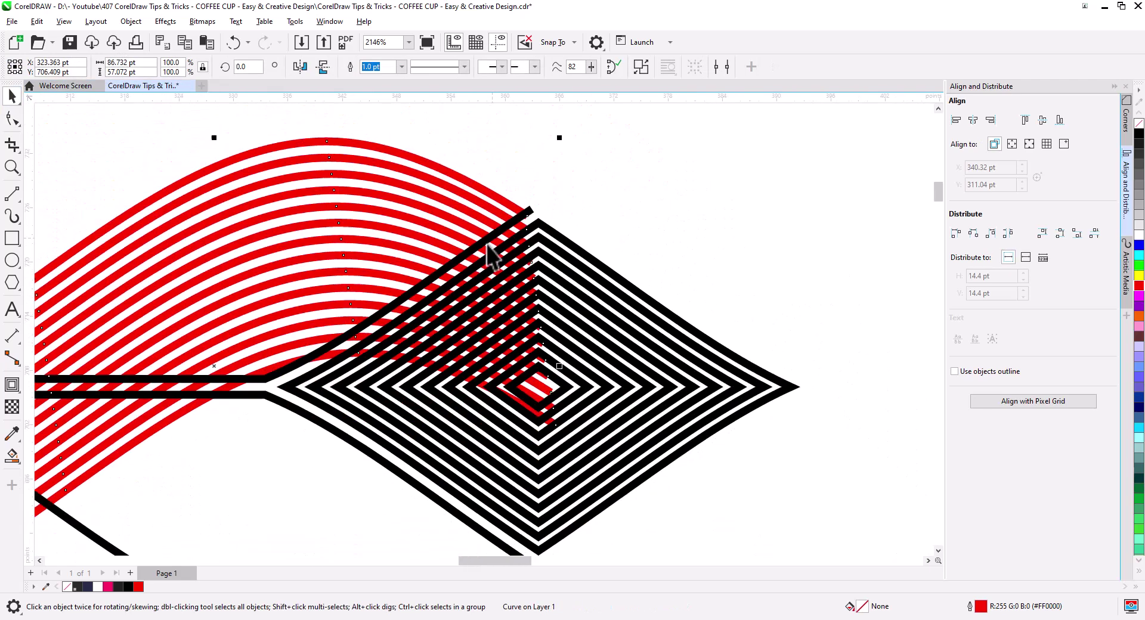
left_click(283, 159)
left_click(347, 216)
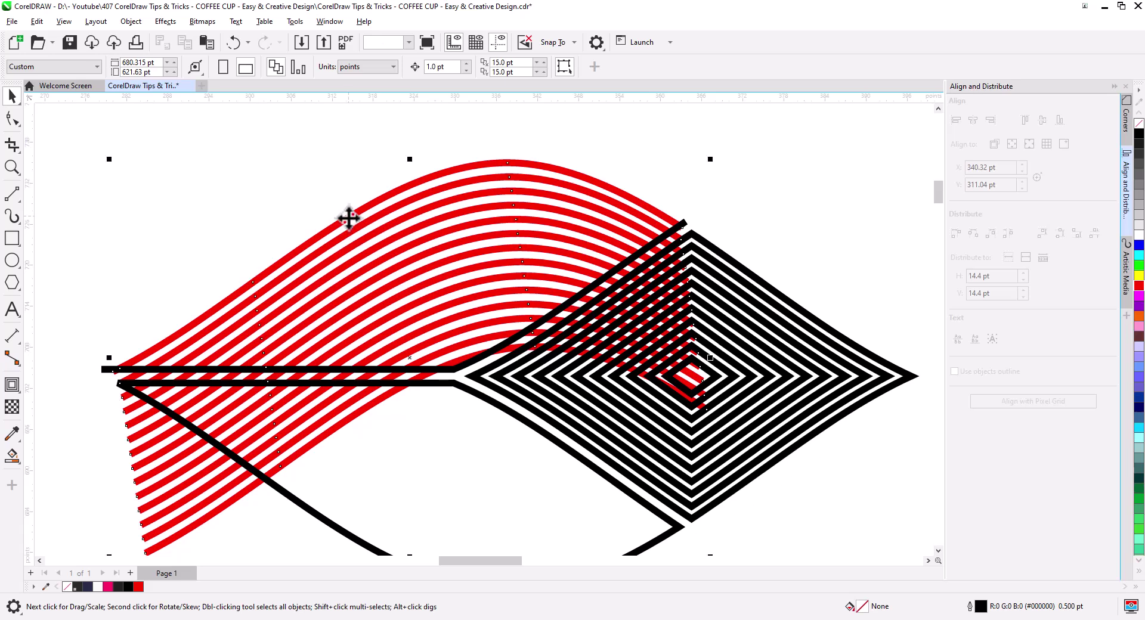
left_click(133, 22)
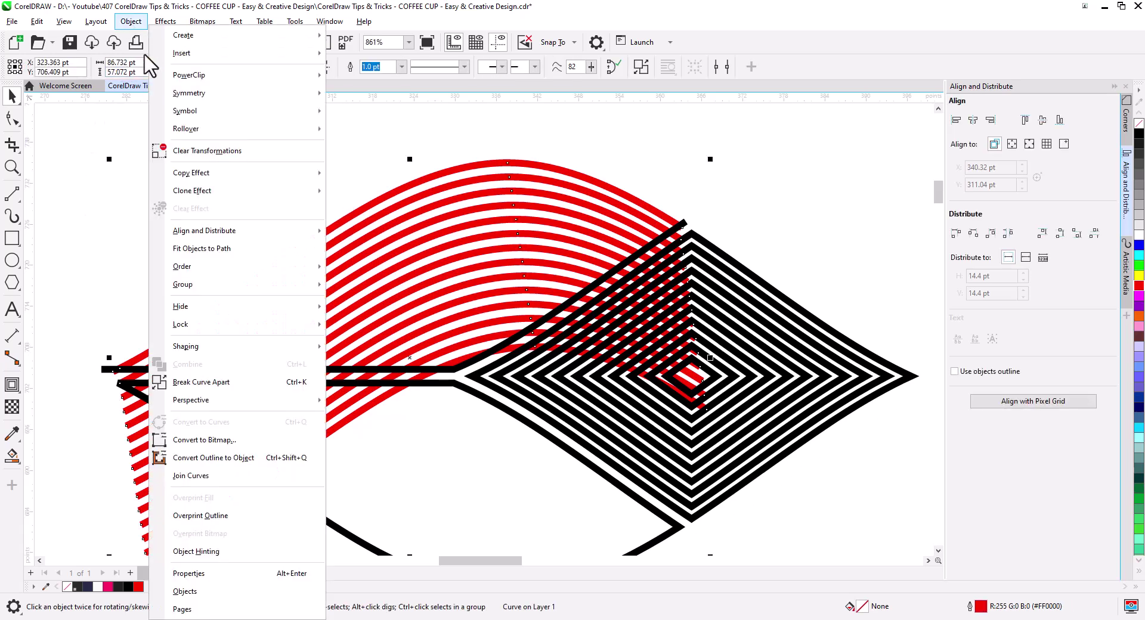
left_click(245, 458)
Cut the extended black edge out of the red stripes with Back Minus Front
left_click(163, 281)
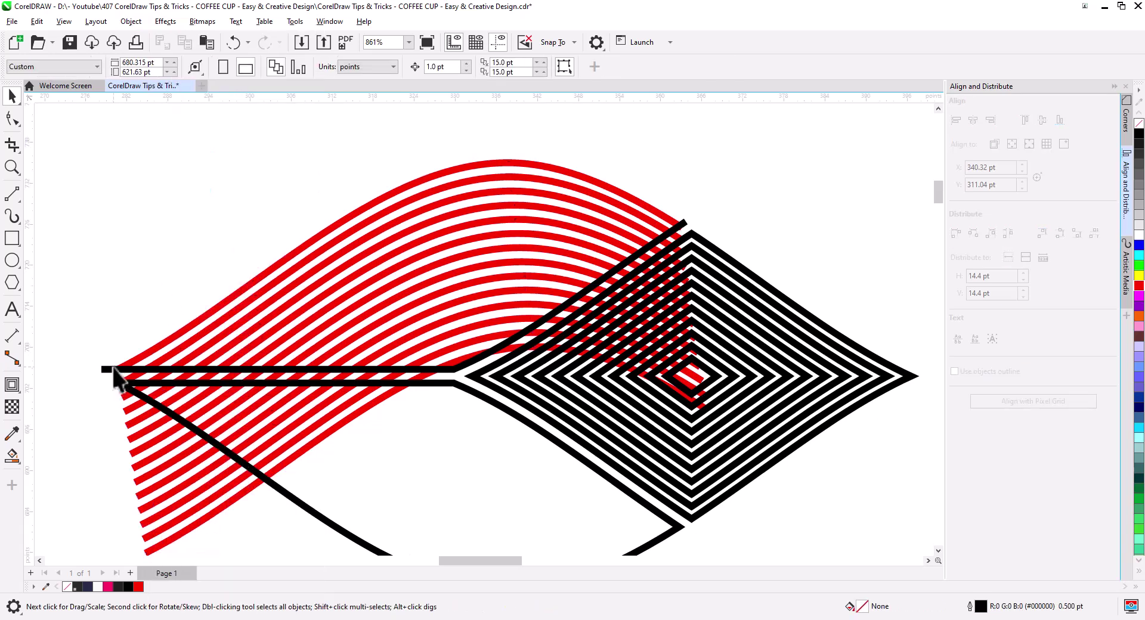
left_click(109, 375)
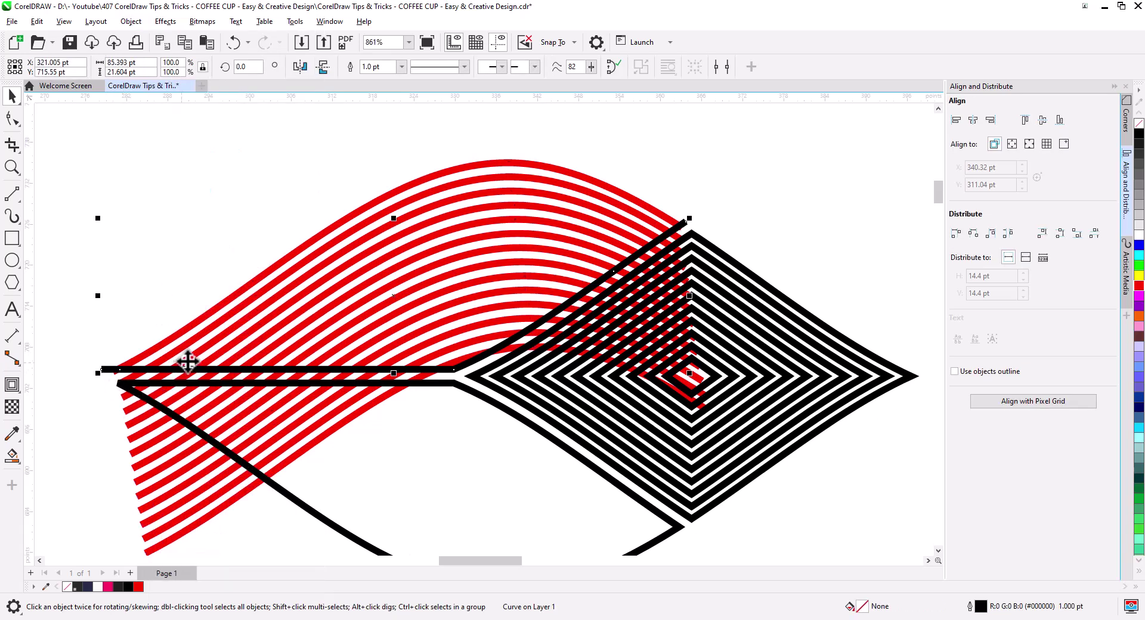
left_click(201, 338, "shift")
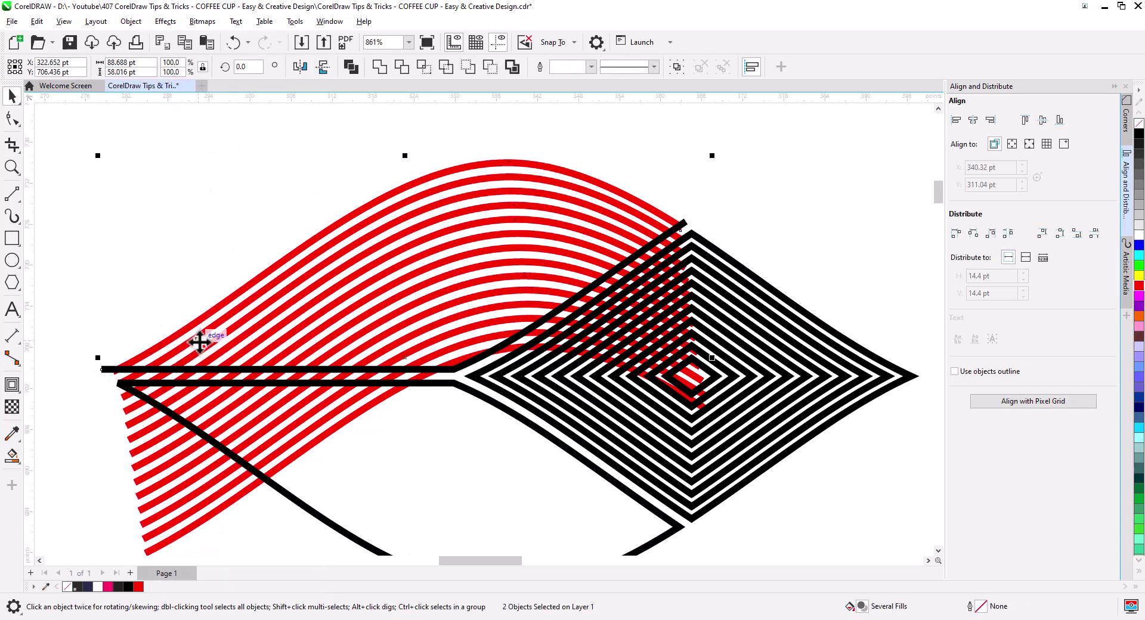
left_click(491, 67)
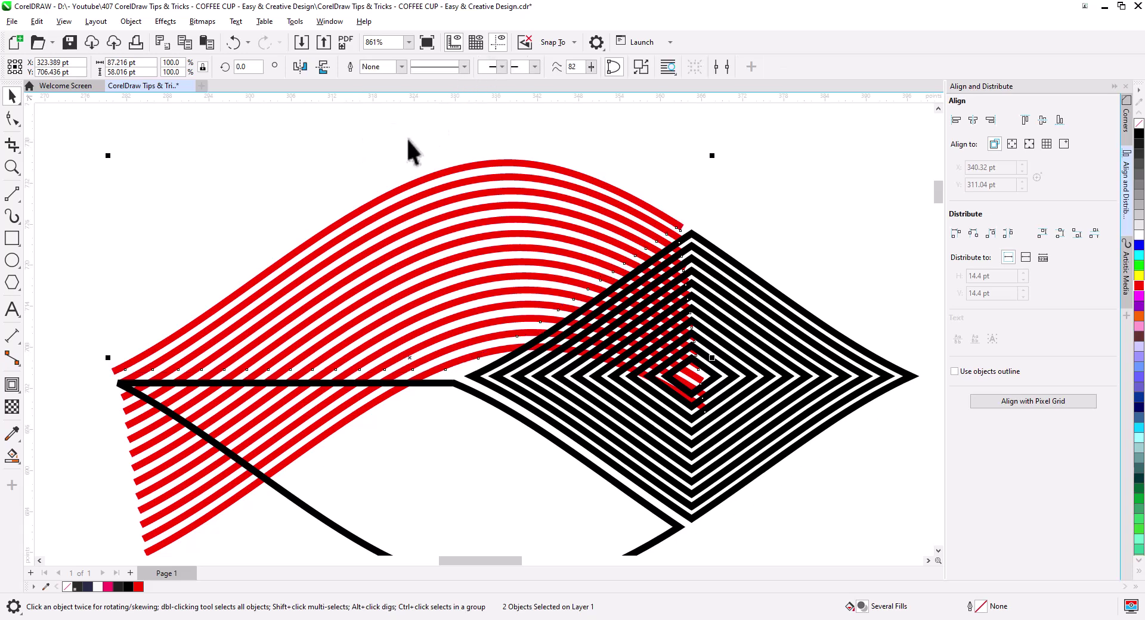
Break the cut red stripes apart and delete the pieces below the horizontal leaf edge
right_click(154, 442)
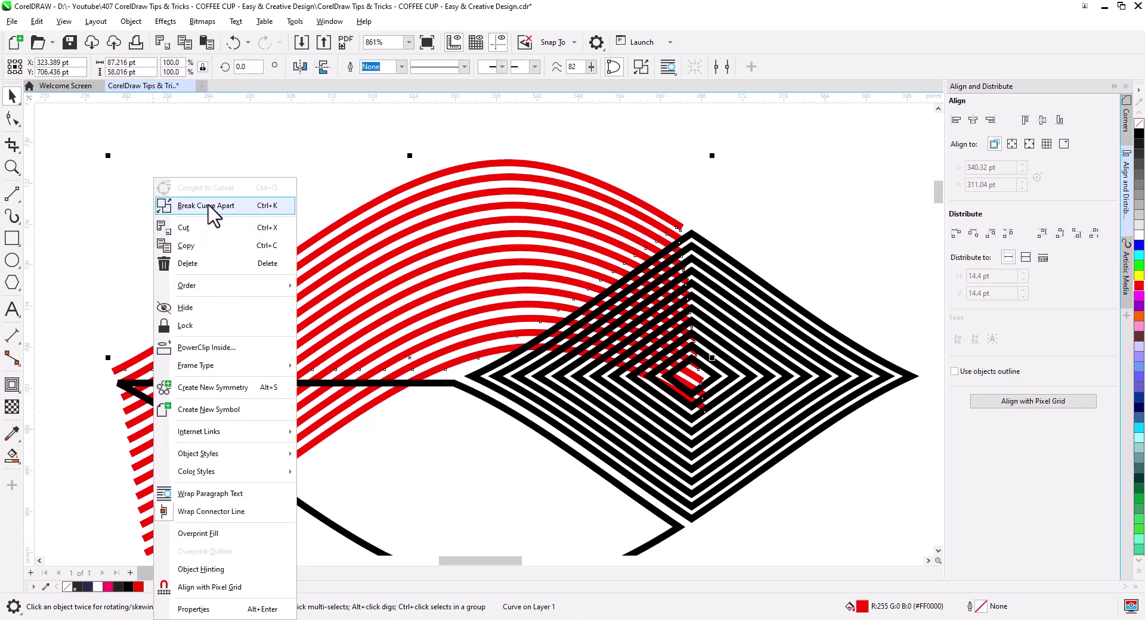
left_click(207, 206)
left_click(179, 292)
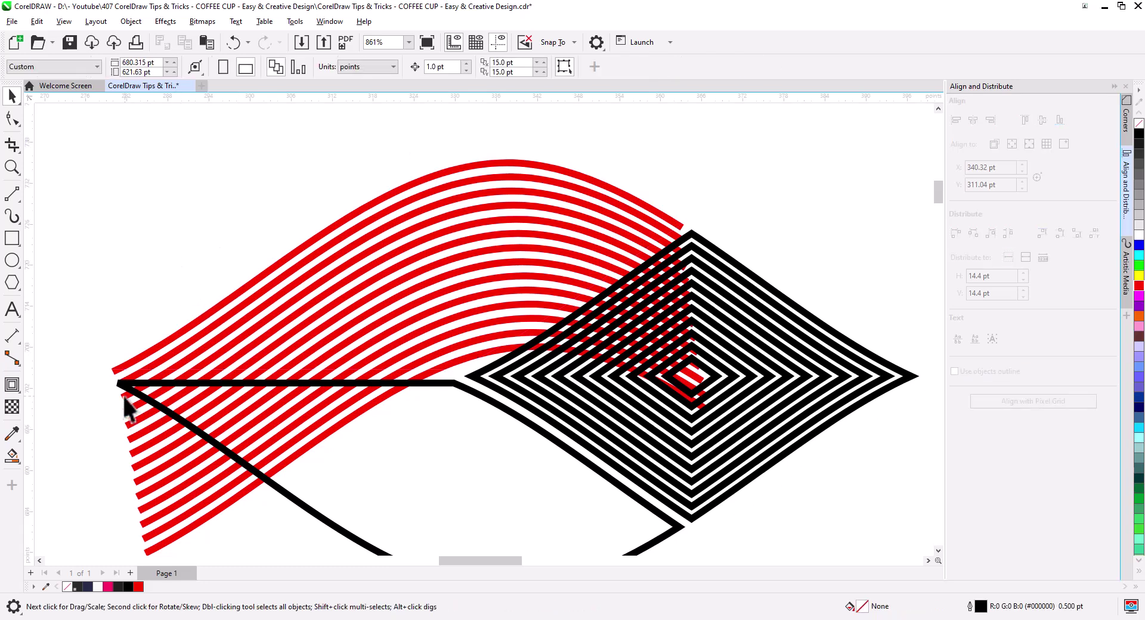
left_click(127, 407)
key("Delete")
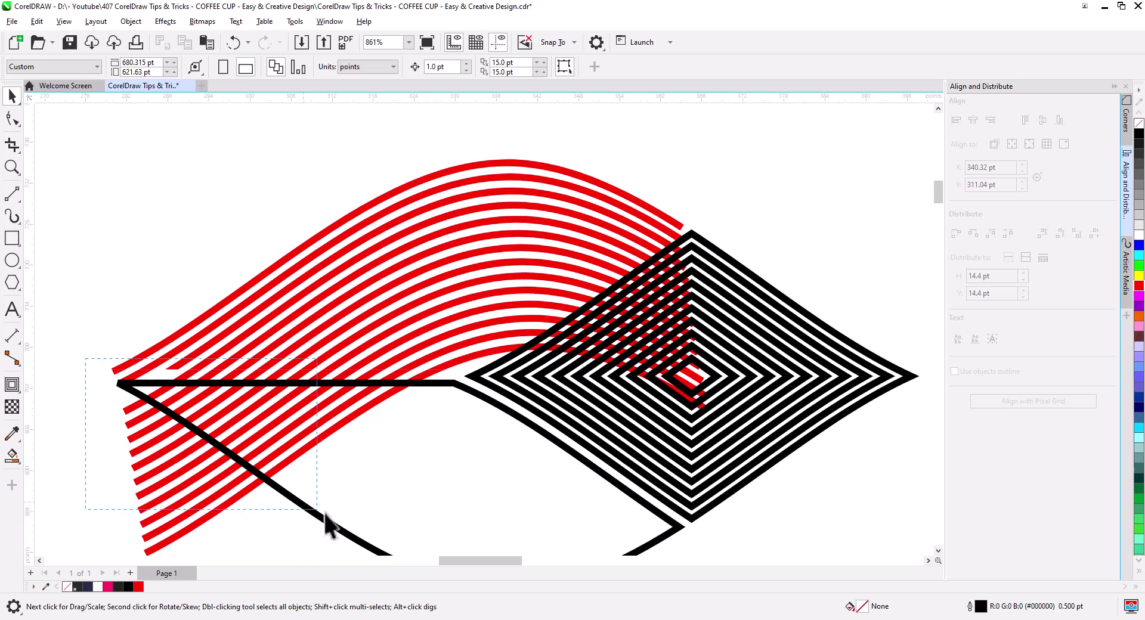
left_click_drag(325, 514, 431, 484)
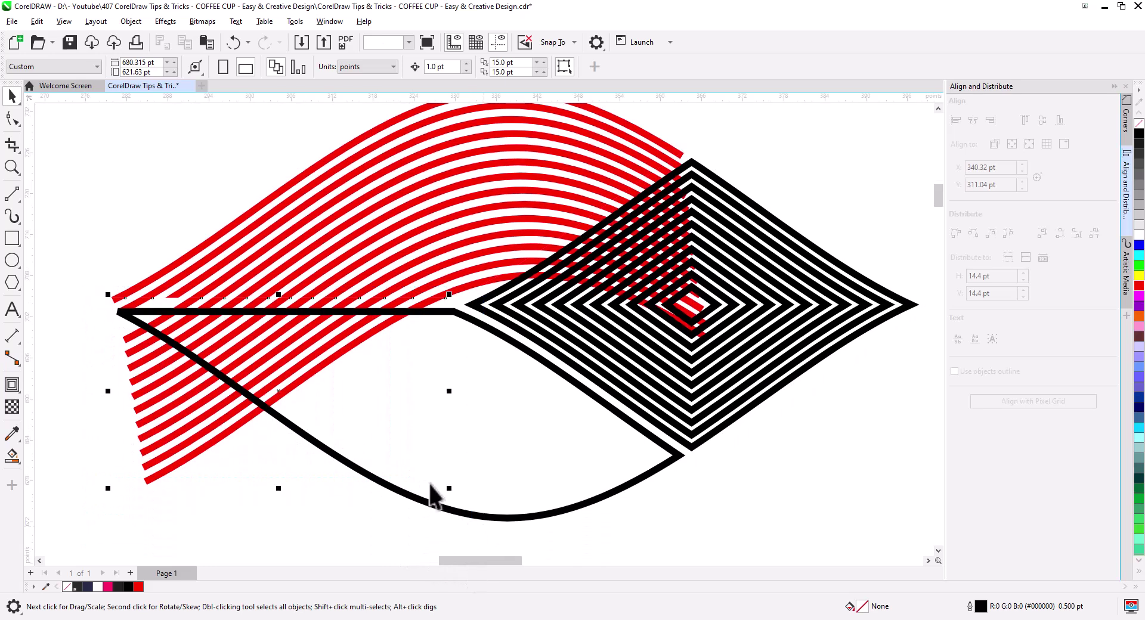
key("Delete")
Select the red pieces overlapping the diamond, leave the black contours out of the selection, and delete the pieces
left_click_drag(542, 384, 458, 469)
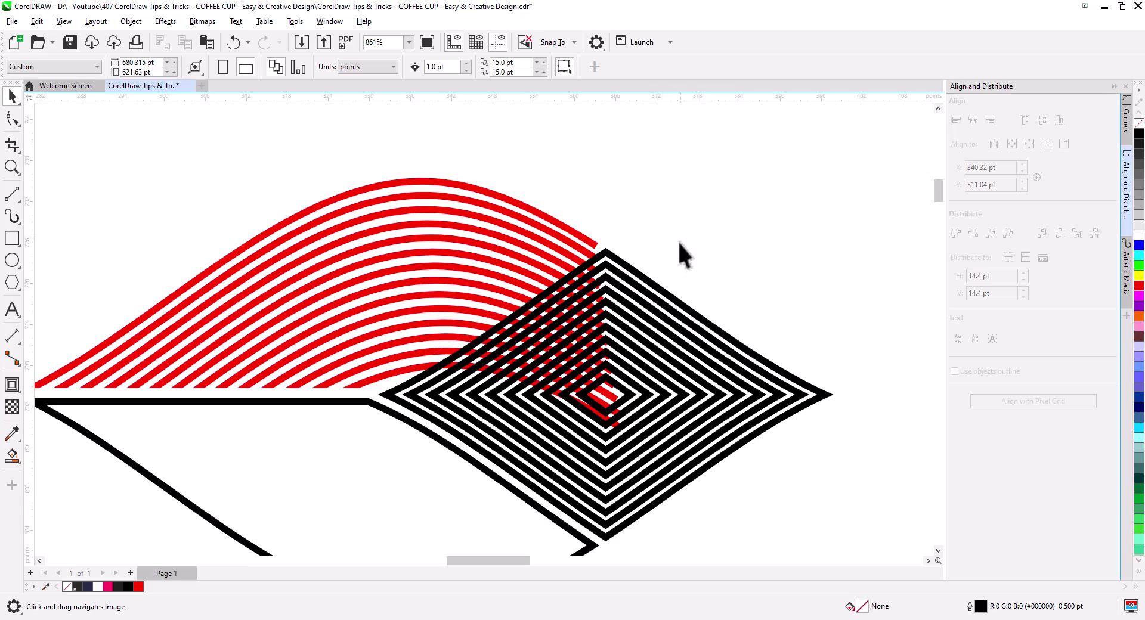
left_click_drag(681, 239, 418, 451)
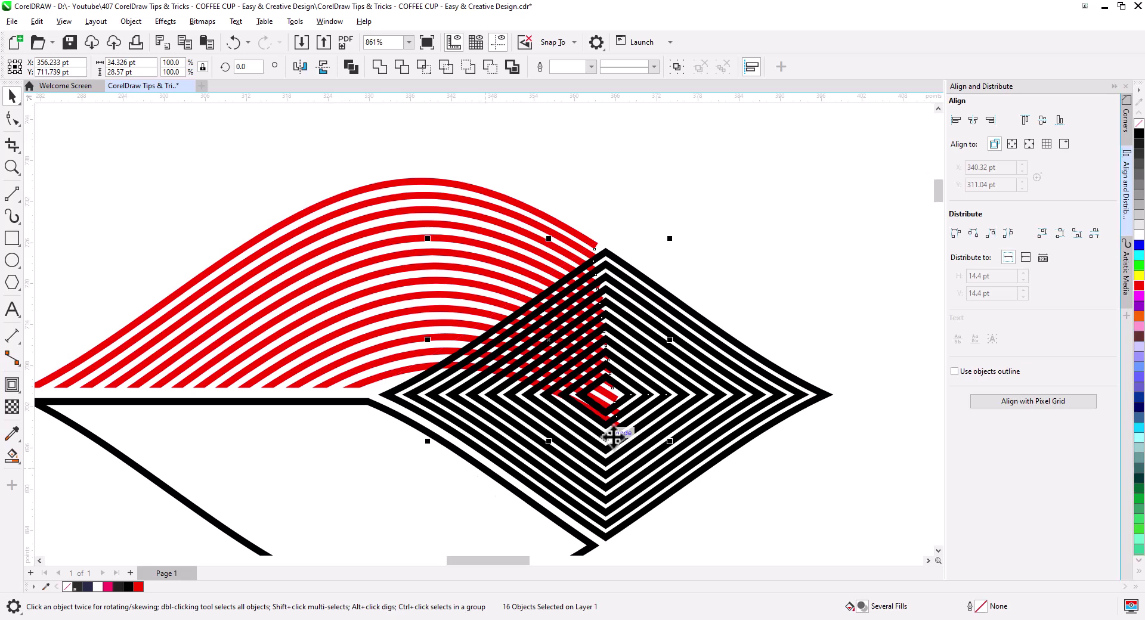
left_click(650, 402, "shift")
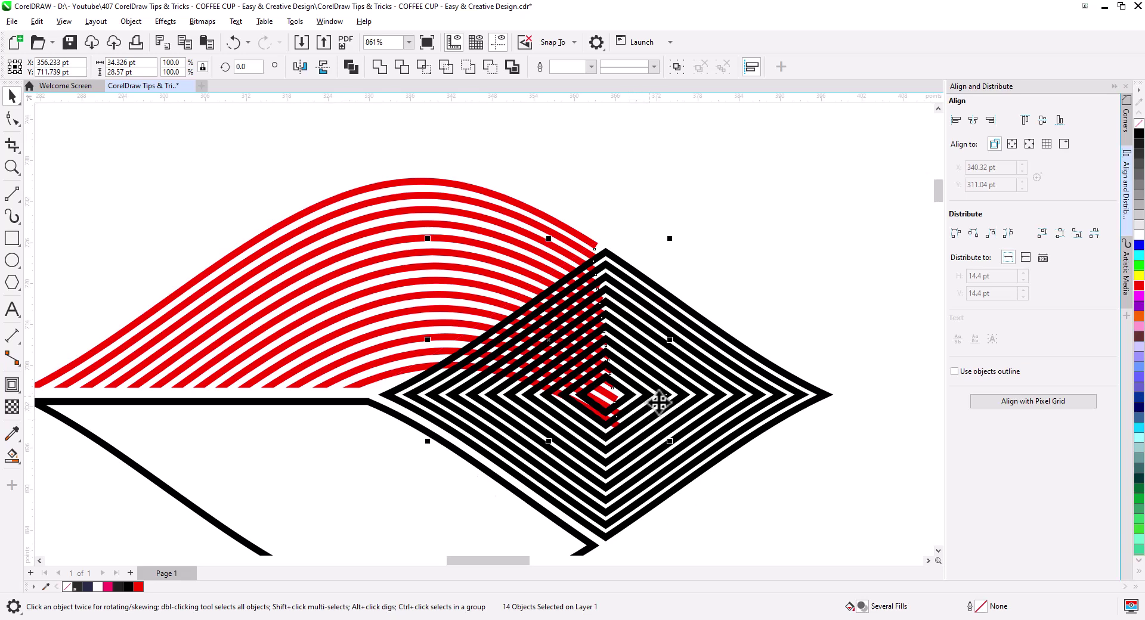
left_click(659, 401, "shift")
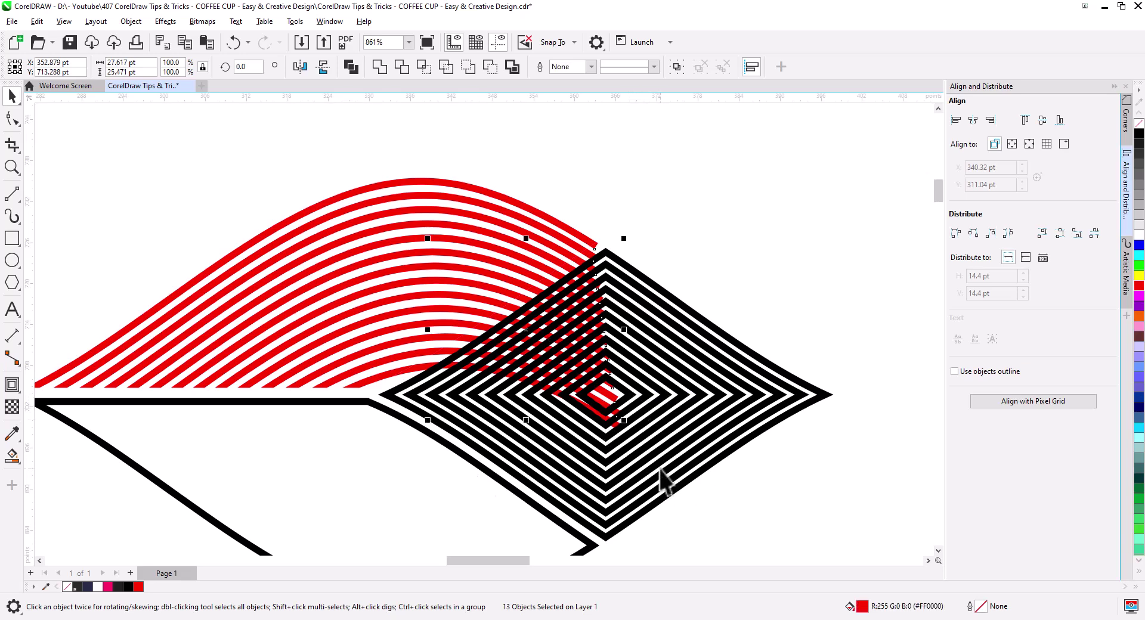
key("Delete")
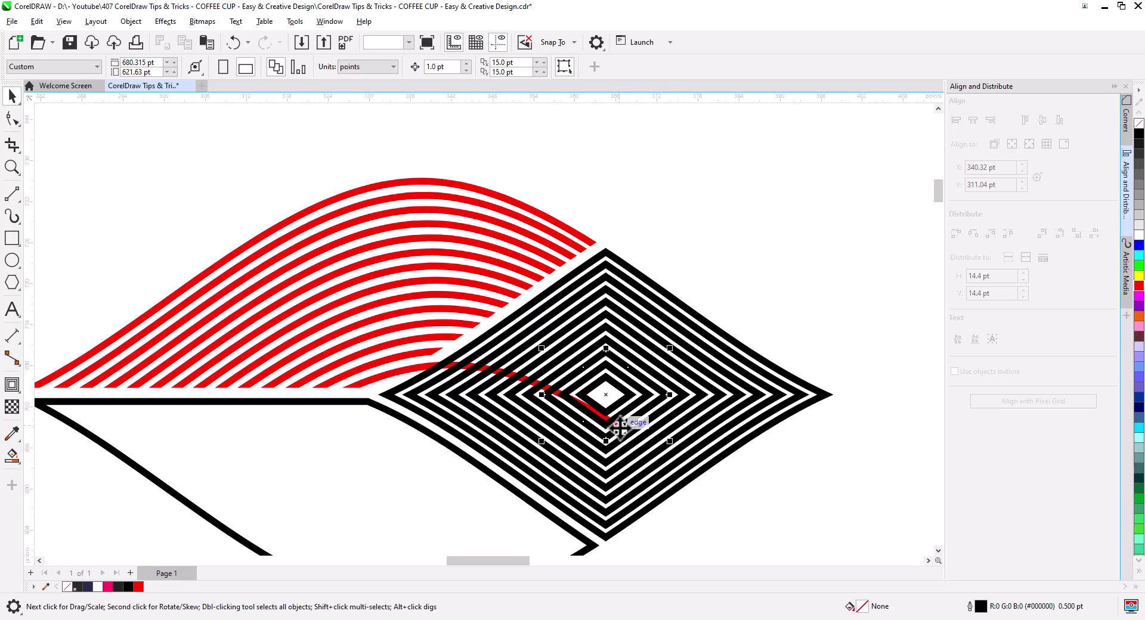
left_click(617, 430)
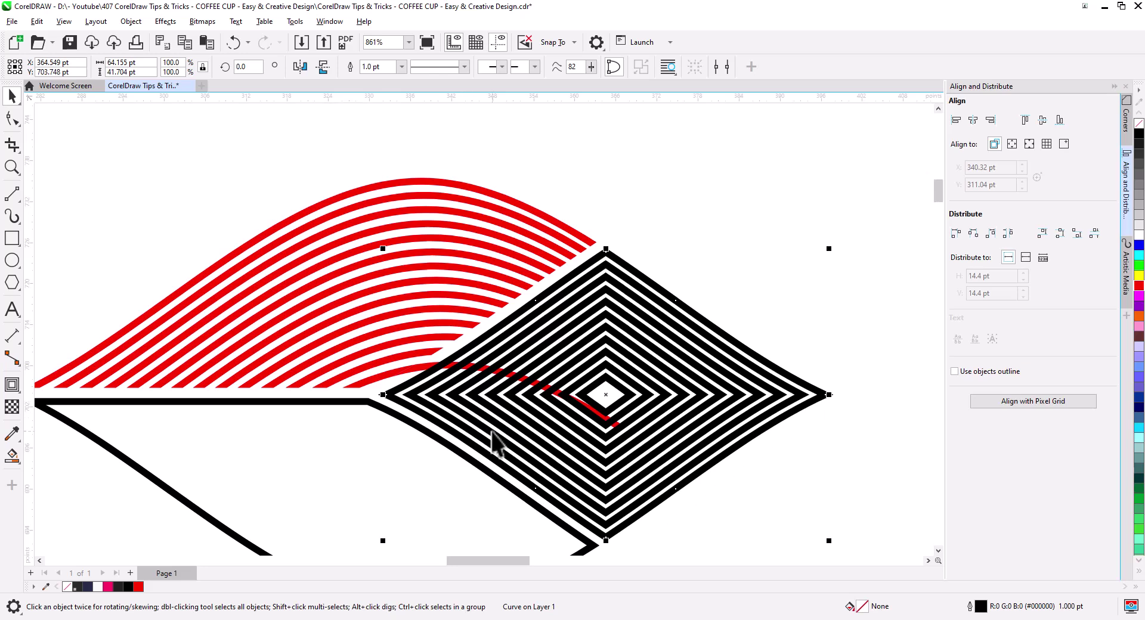
key("Delete")
key("ctrl+z")
left_click(650, 258)
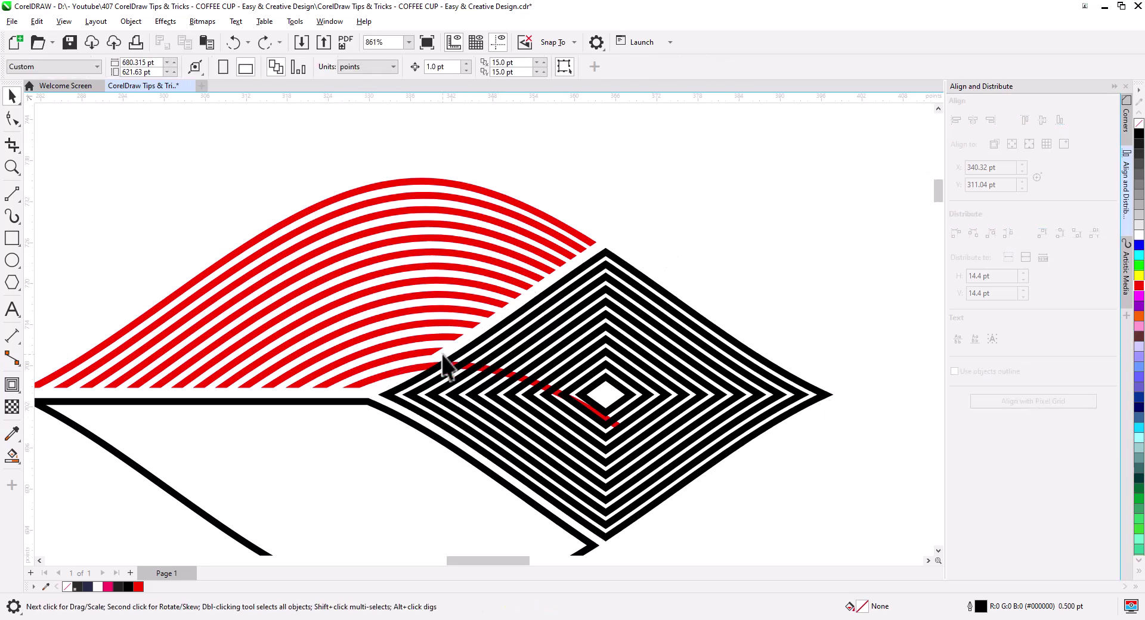
Delete the remaining red piece that crosses the diamond
scroll(427, 382, "up", 3)
left_click(416, 380)
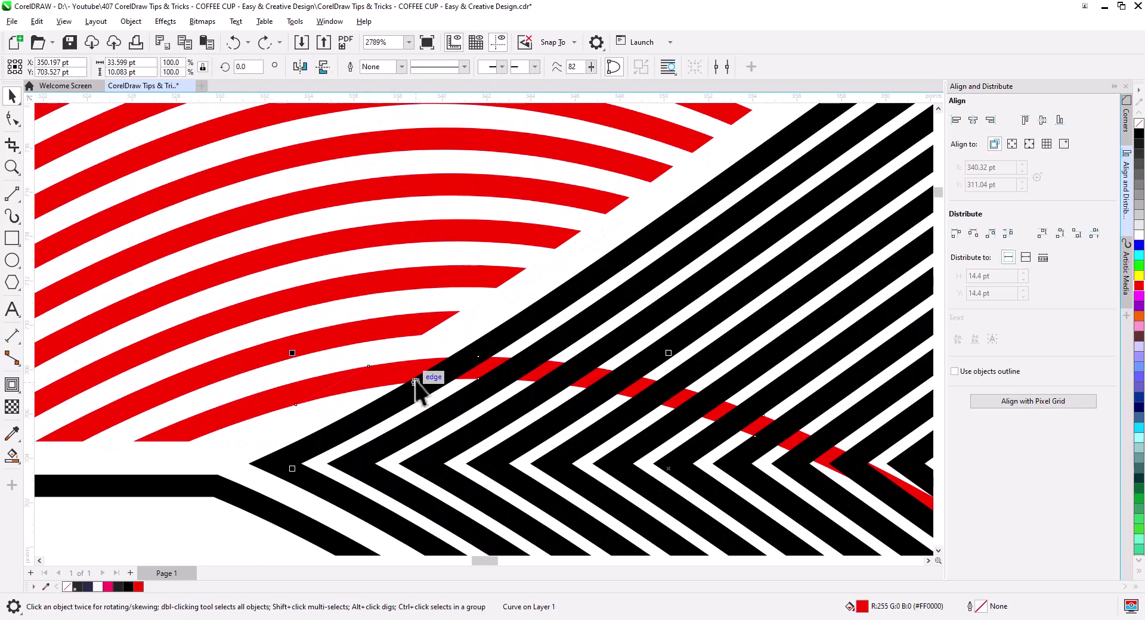
key("Delete")
scroll(400, 382, "down", 4)
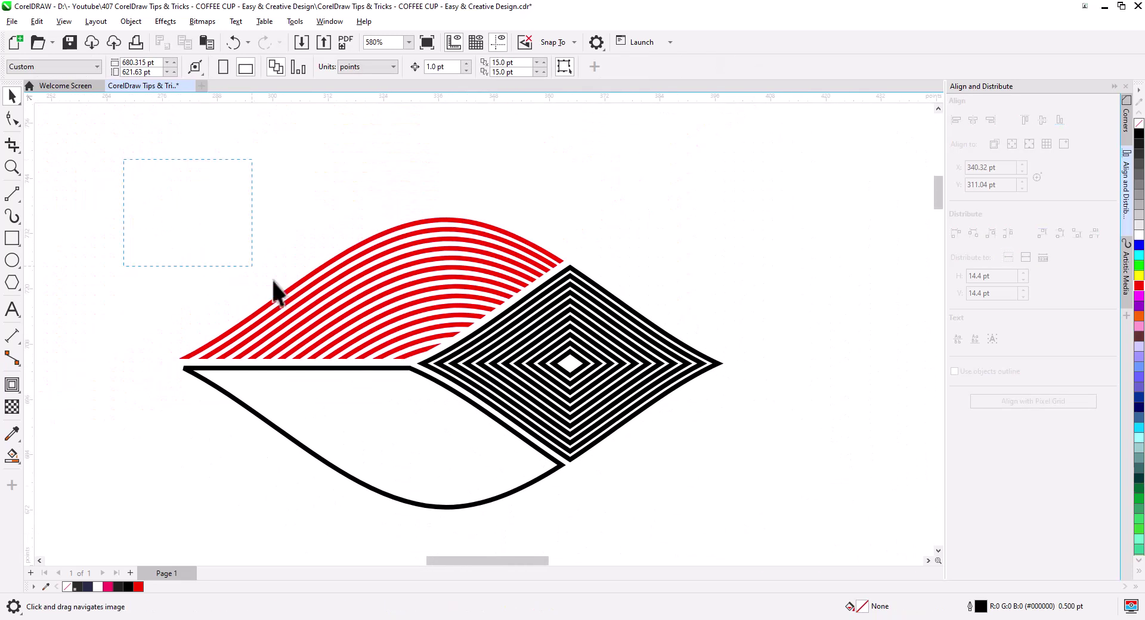
Combine the upper leaf's red stripes into one curve and place a vertically mirrored copy over the lower leaf outline
left_click_drag(521, 364, 564, 375)
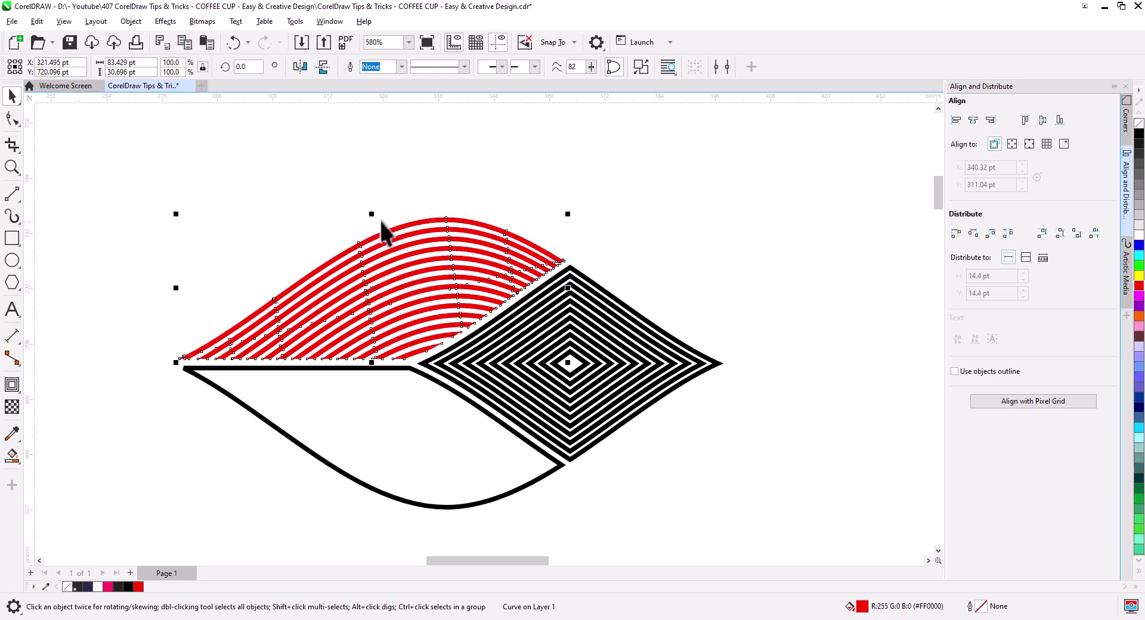
left_click_drag(372, 214, 370, 406)
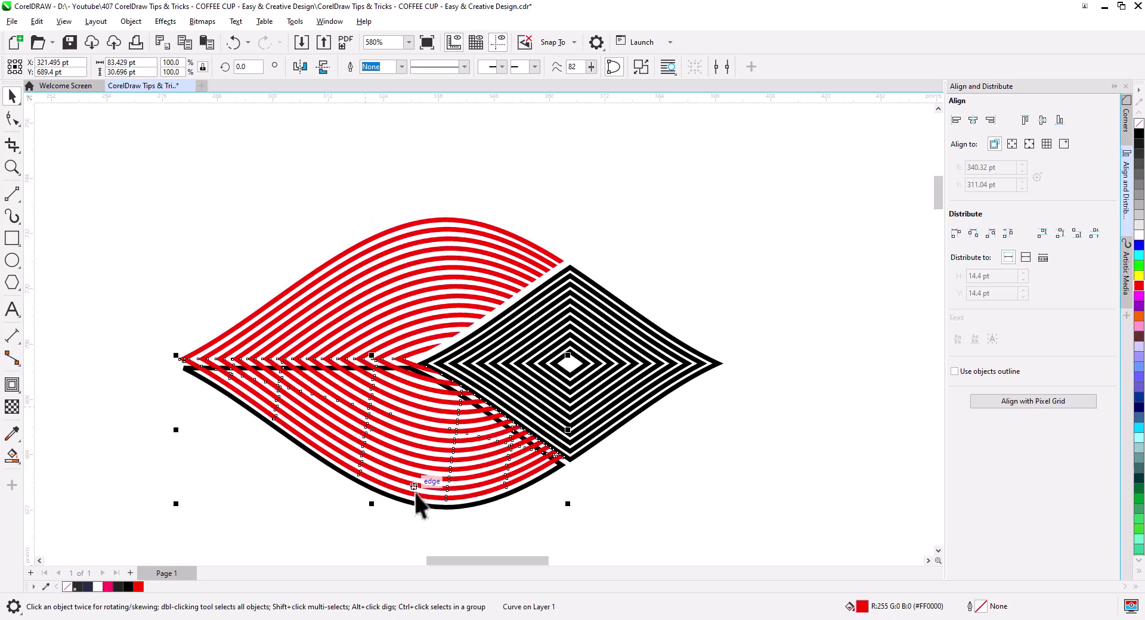
scroll(406, 511, "up", 3)
left_click_drag(406, 511, 499, 395)
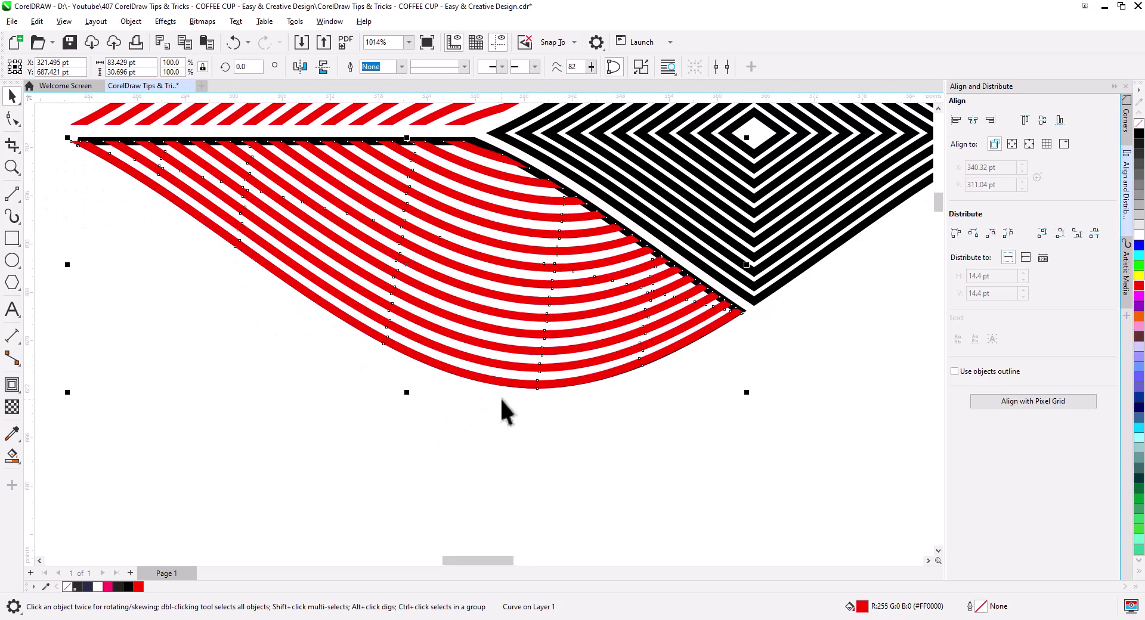
Delete the black outline lying beneath the red stripes of the lower leaf half
left_click(250, 343)
scroll(427, 305, "up", 3)
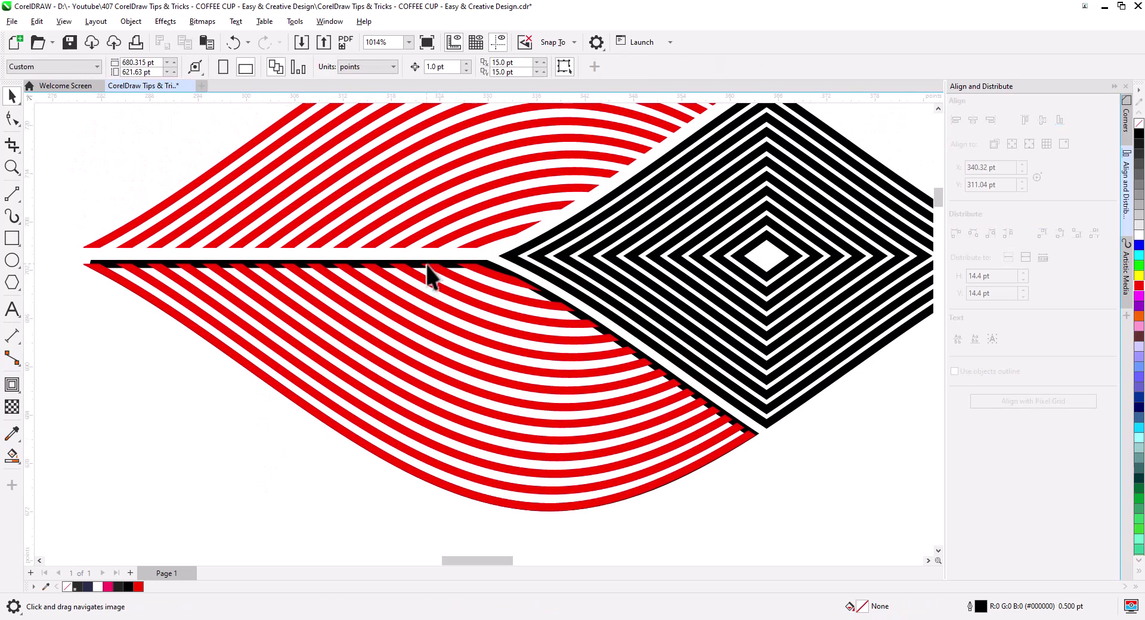
left_click(457, 343)
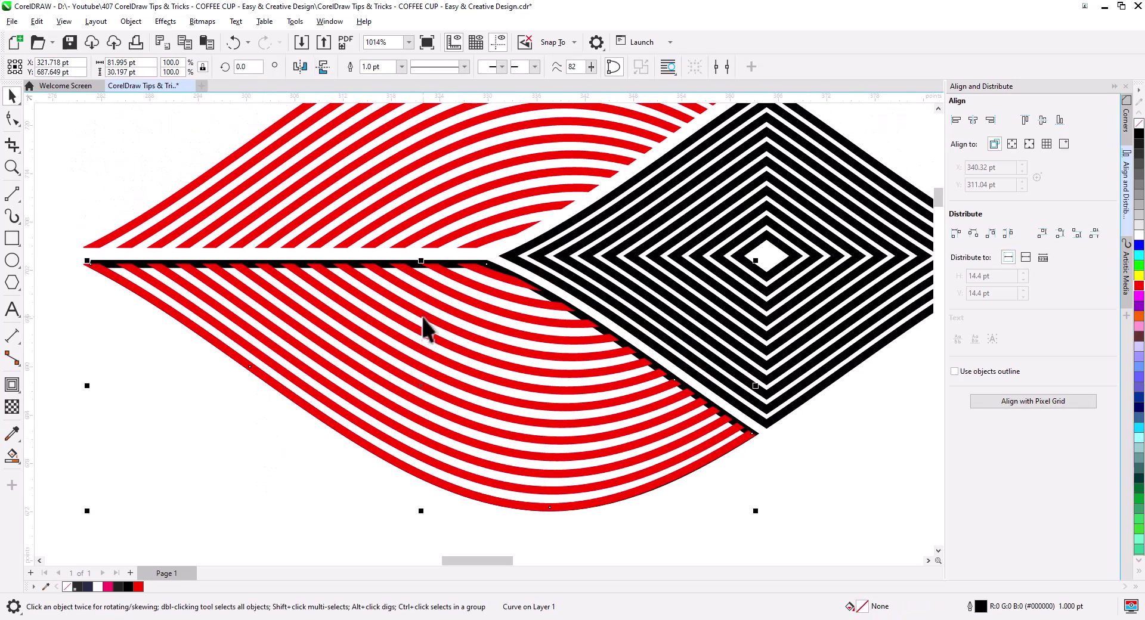
left_click(420, 352)
scroll(509, 348, "down", 4)
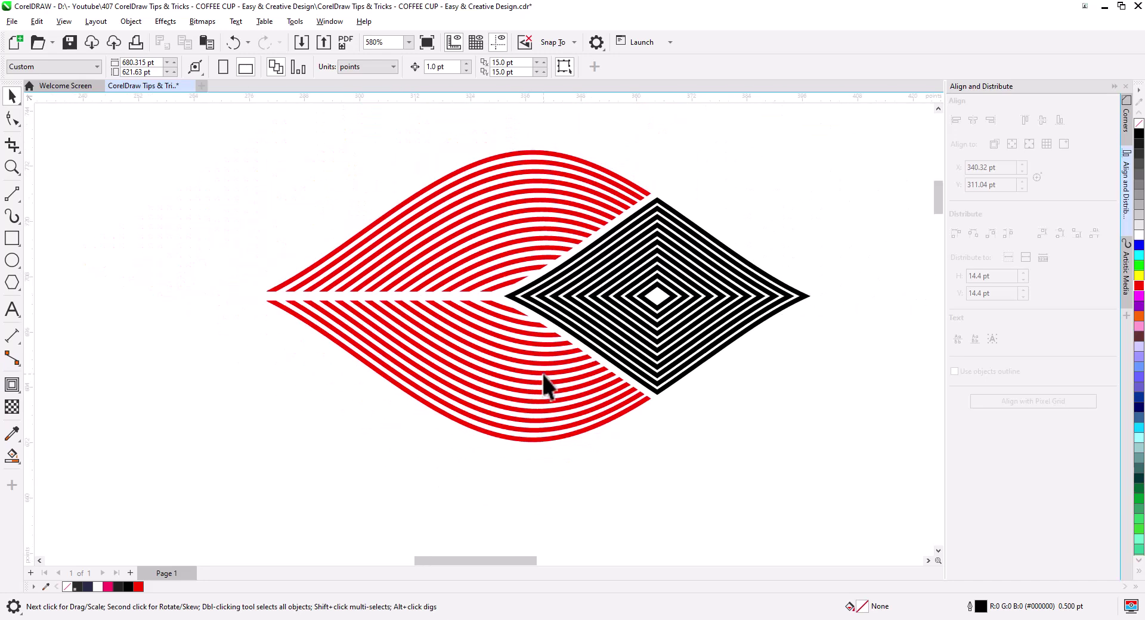
Combine all the black diamond contours into one curve and convert its outline to an object
left_click_drag(681, 431, 611, 426)
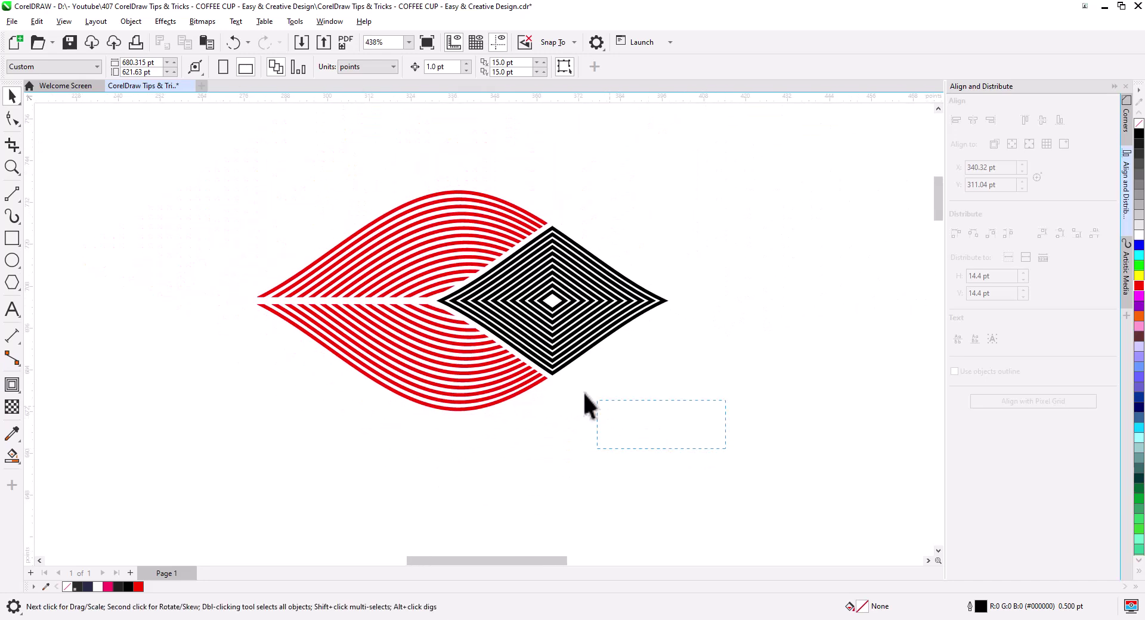
left_click_drag(259, 171, 220, 158)
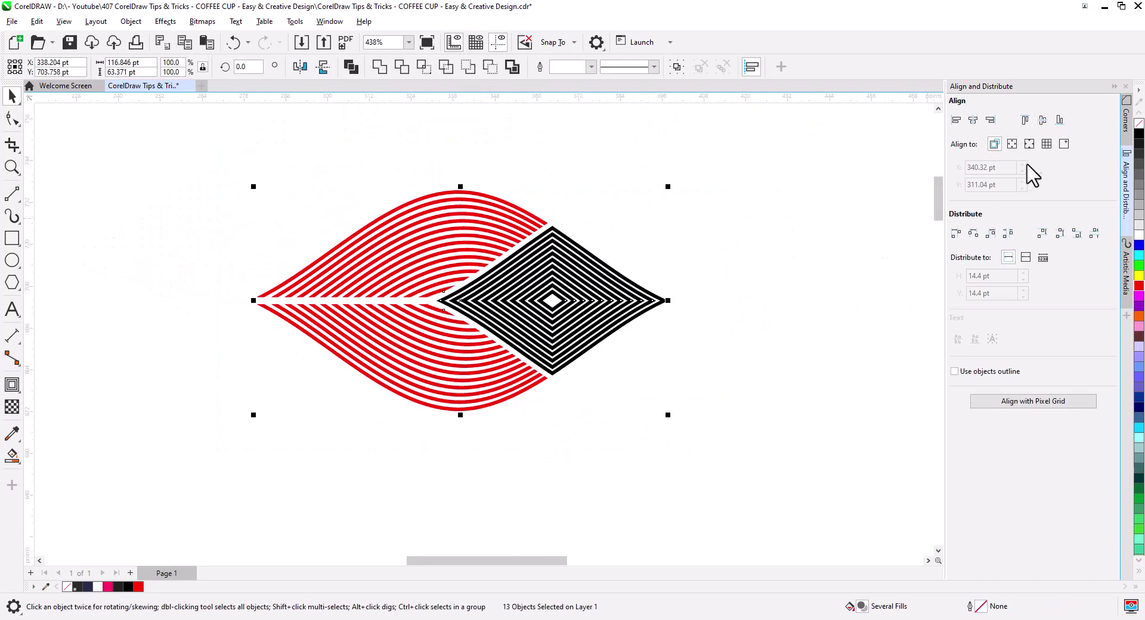
left_click(661, 316)
left_click(623, 319)
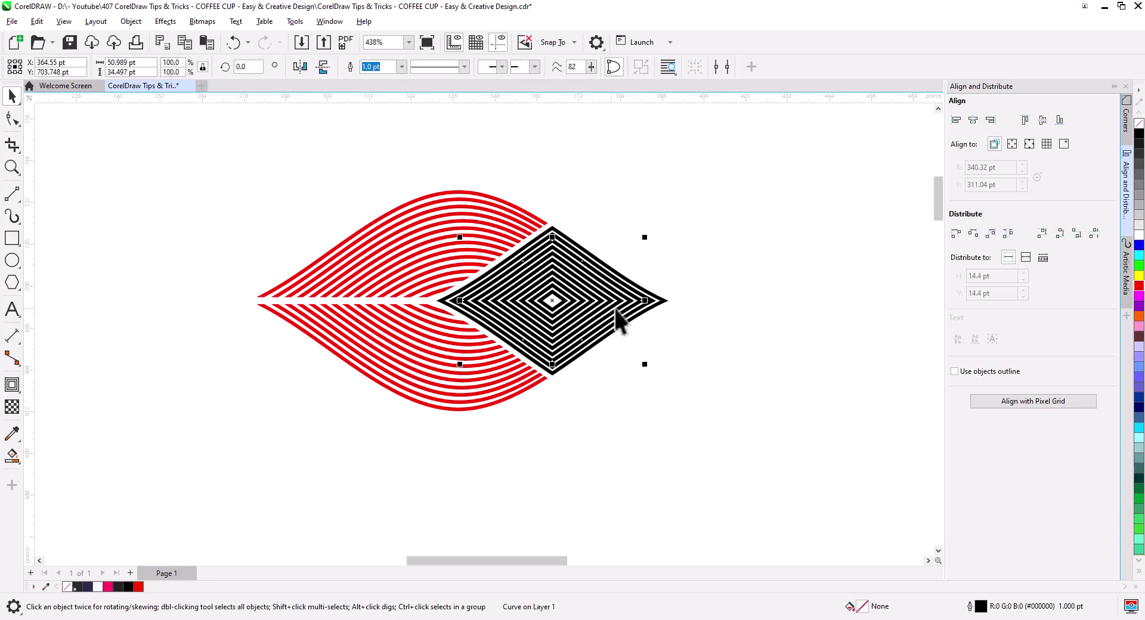
left_click_drag(738, 390, 471, 246)
left_click_drag(428, 182, 426, 180)
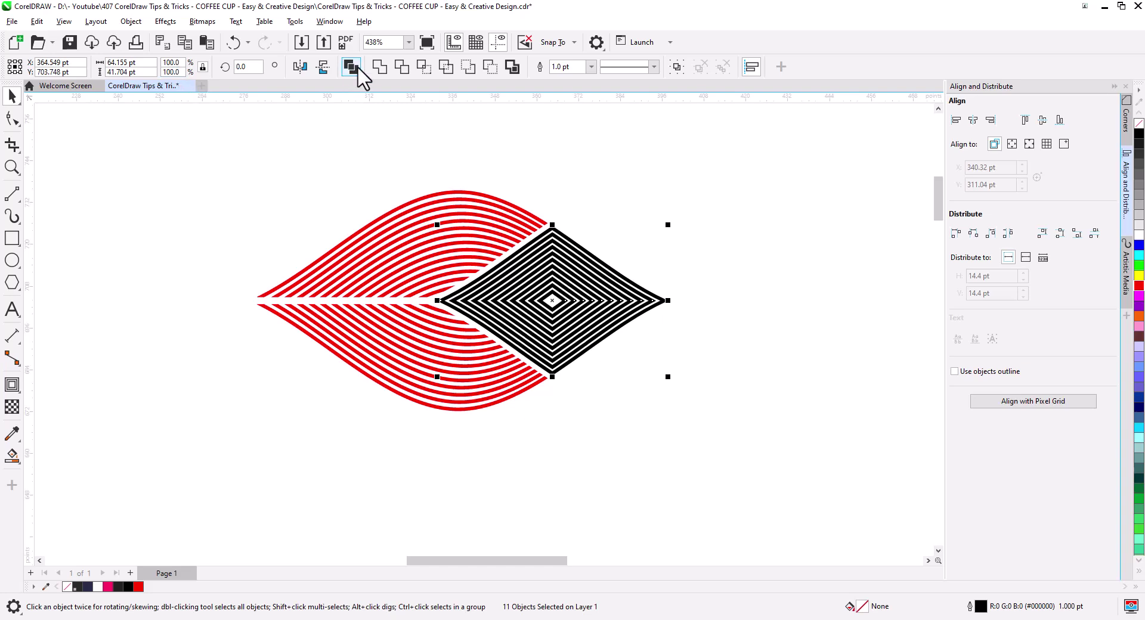
left_click(350, 66)
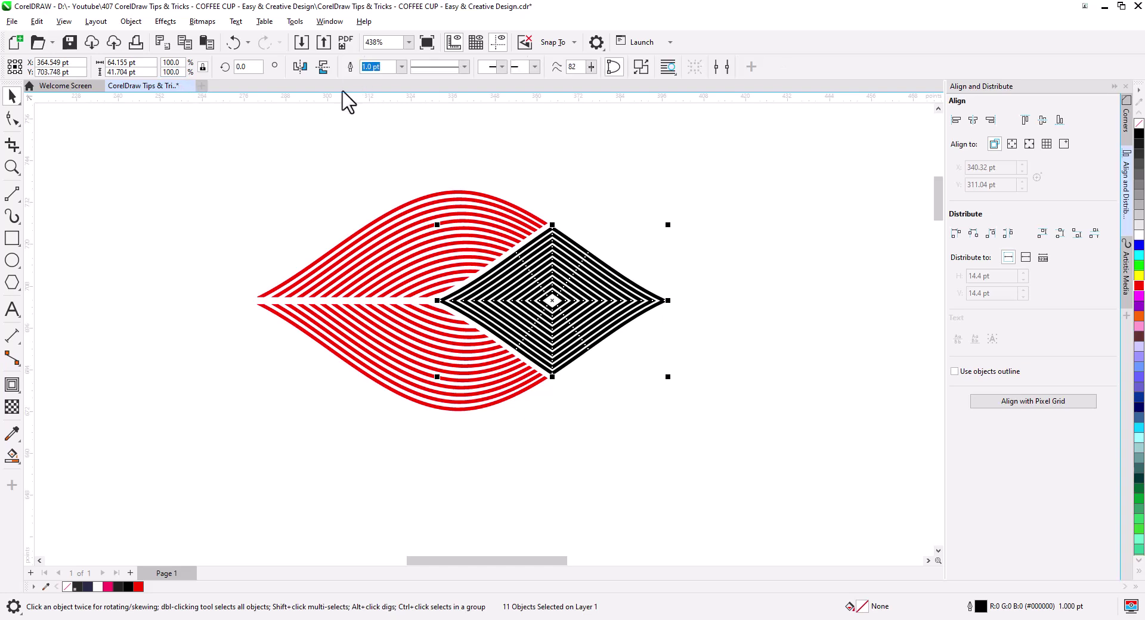
left_click(132, 22)
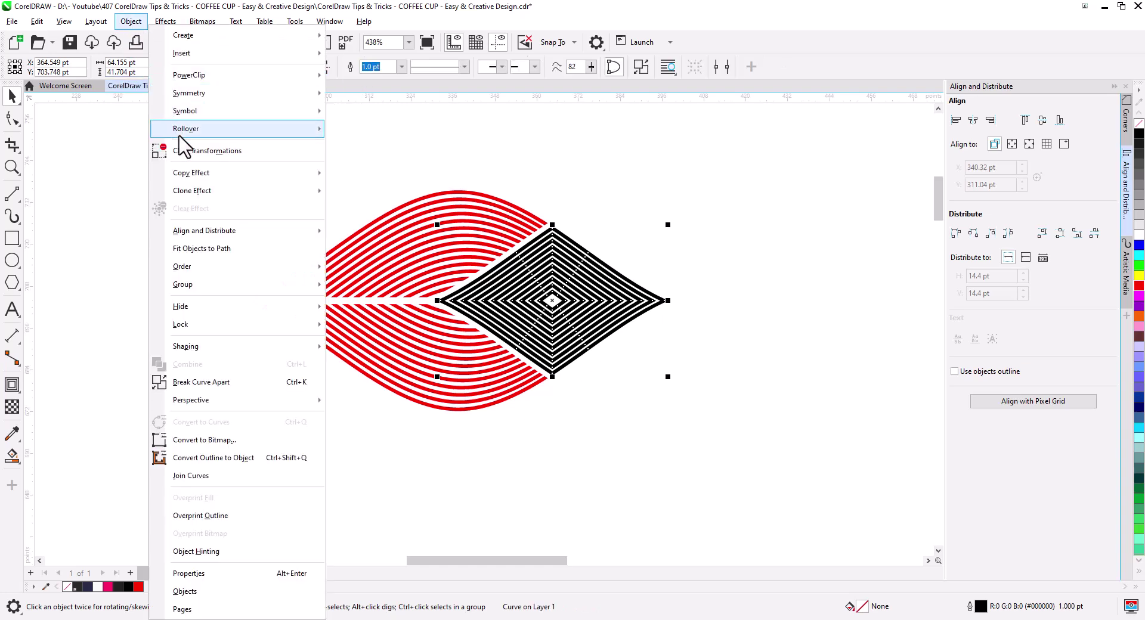
left_click(233, 460)
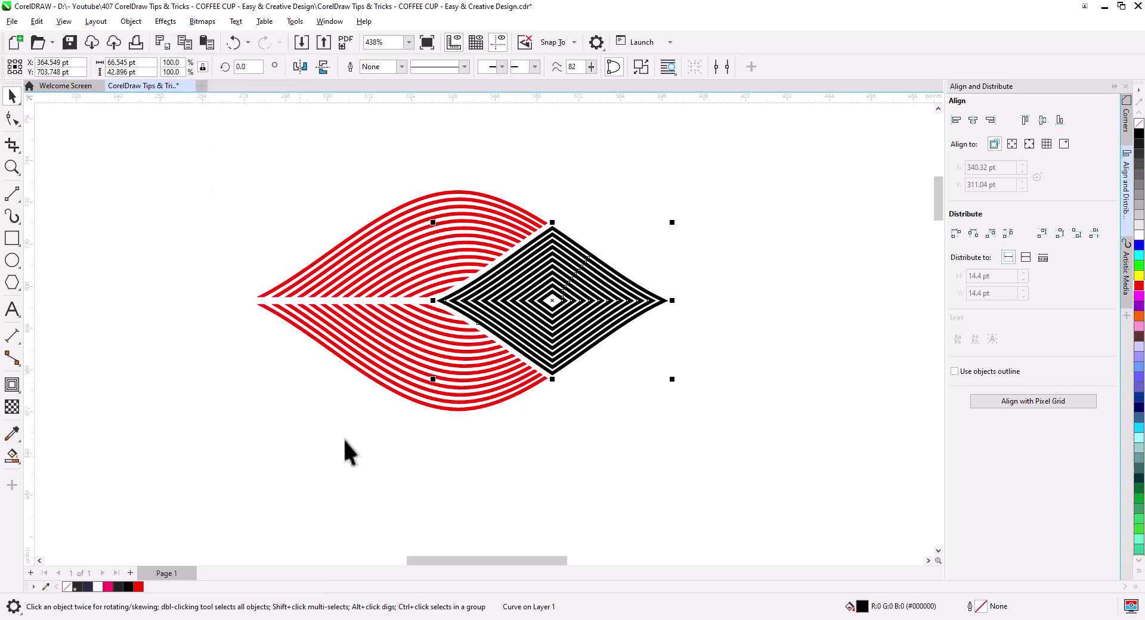
Fill the converted diamond contours with the same red as the leaf stripes
scroll(525, 332, "up", 4)
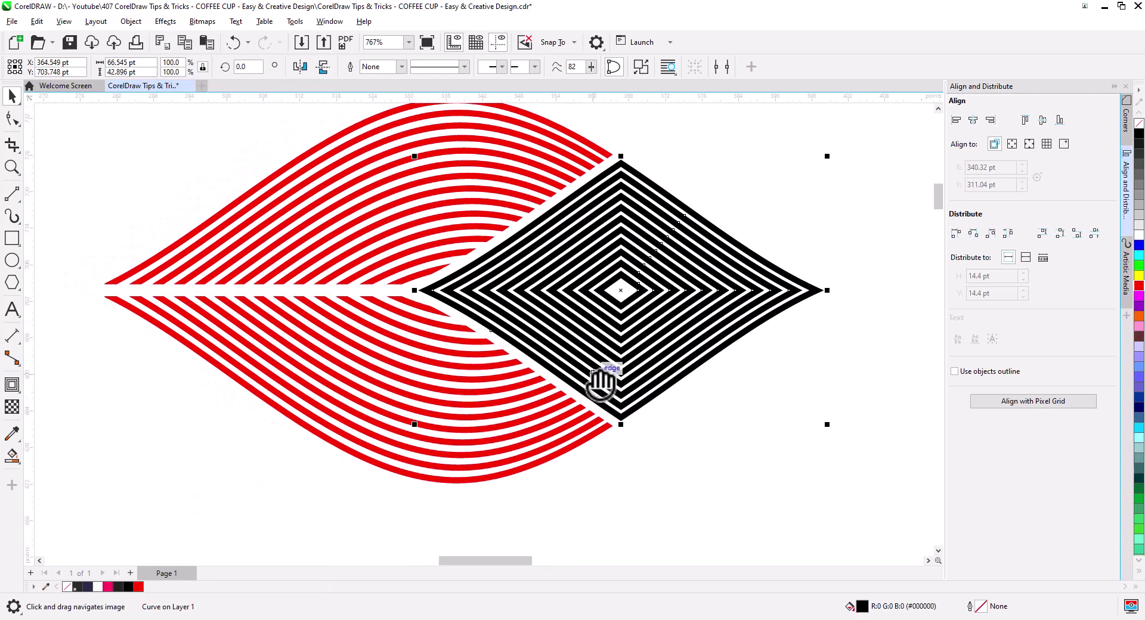
scroll(461, 394, "down", 4)
left_click_drag(729, 466, 384, 342)
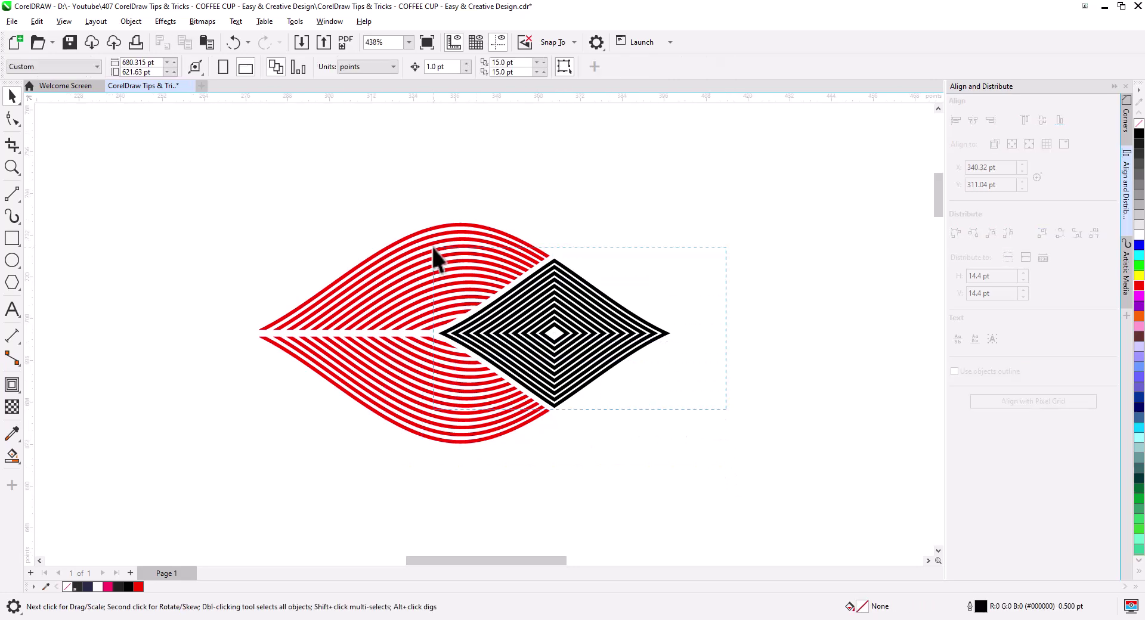
left_click_drag(432, 247, 433, 248)
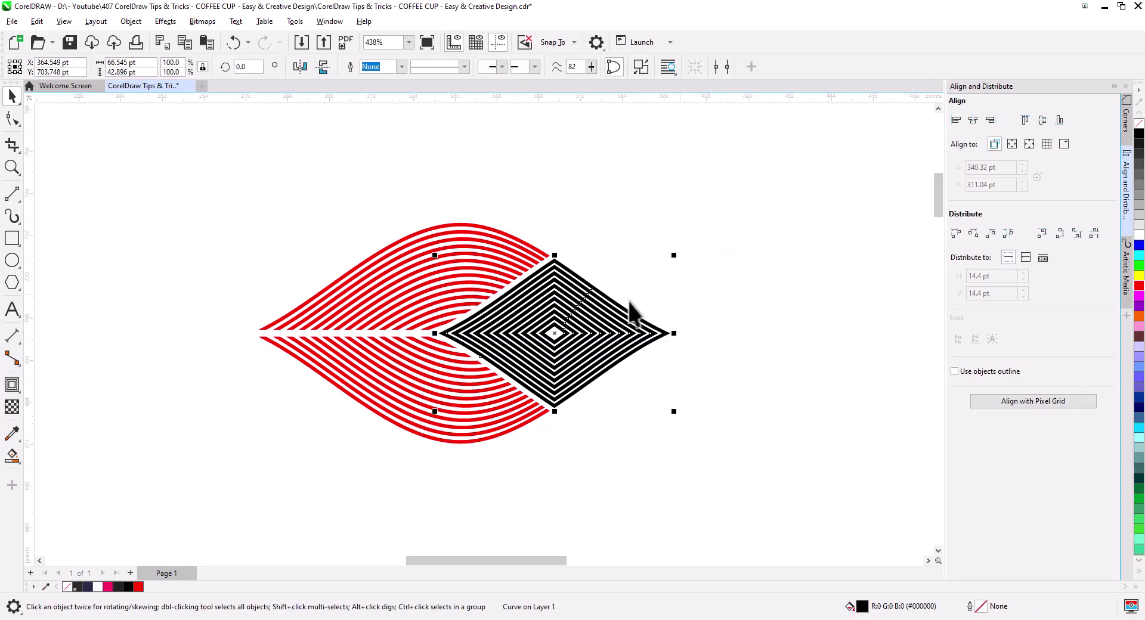
left_click(139, 587)
left_click(411, 460)
scroll(464, 427, "down", 3)
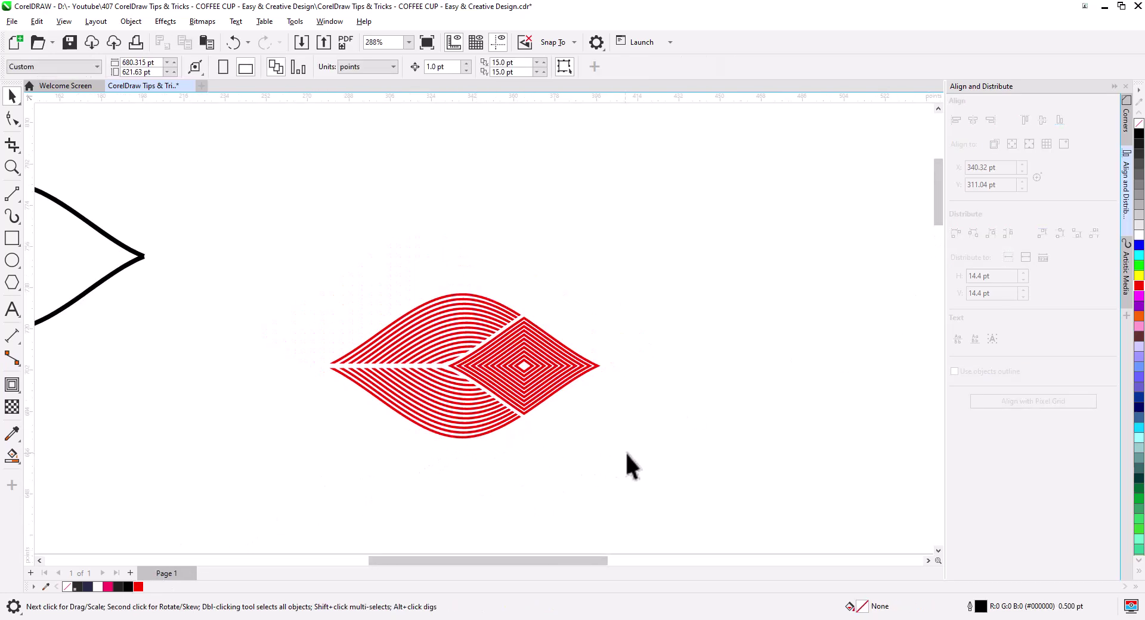
Select the whole red leaf and place a copy of it inside the rectangle on the page
scroll(534, 434, "down", 4)
left_click_drag(550, 461, 555, 421)
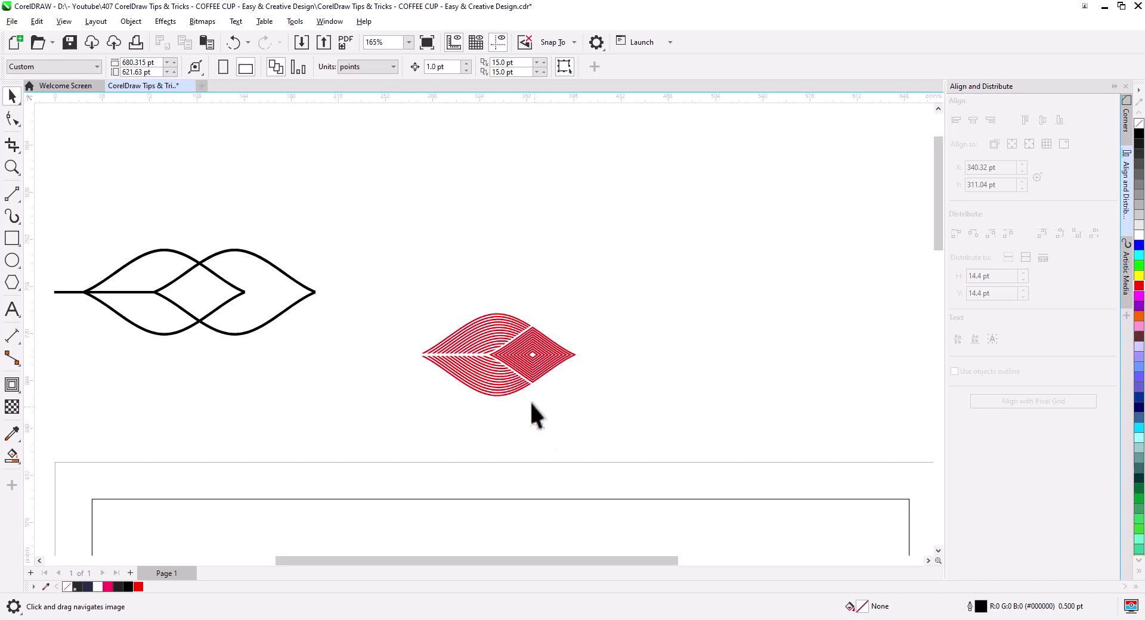
scroll(346, 398, "down", 2)
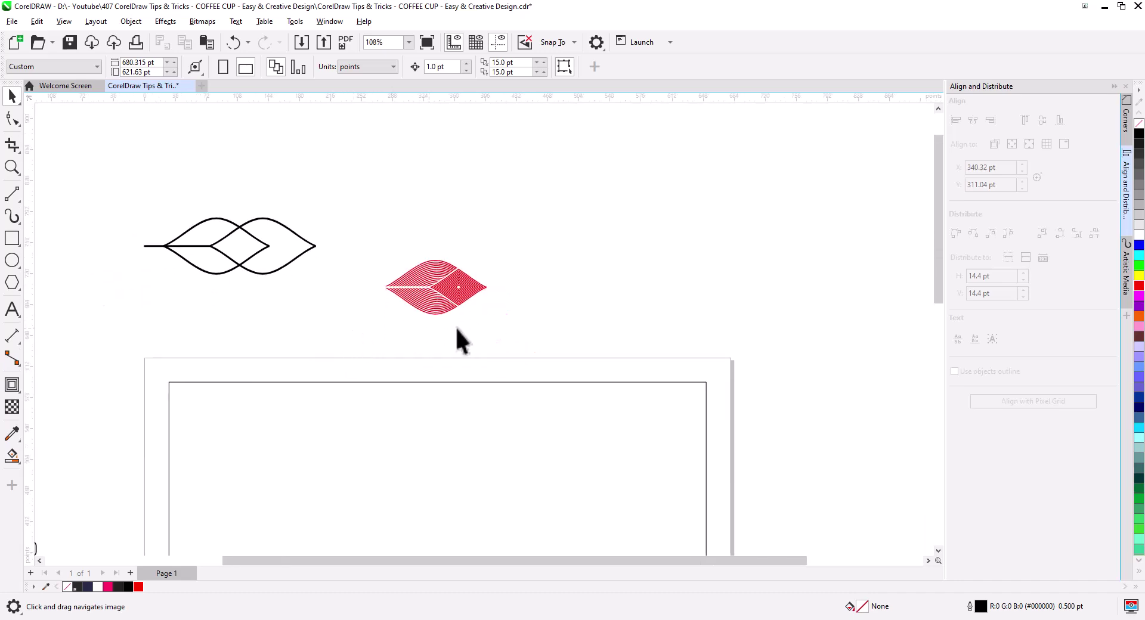
left_click_drag(384, 257, 629, 529)
left_click(642, 391)
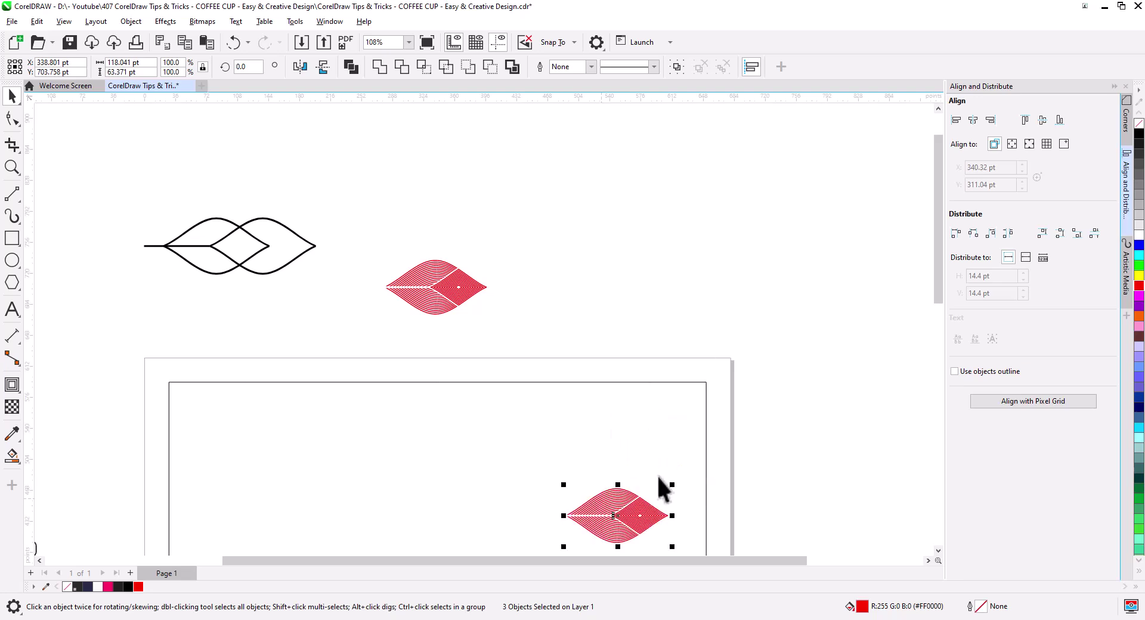
Move the leaf copy to the rectangle's lower right corner and duplicate it horizontally to its left, tip to tail
left_click_drag(660, 485, 629, 281)
scroll(634, 316, "up", 1)
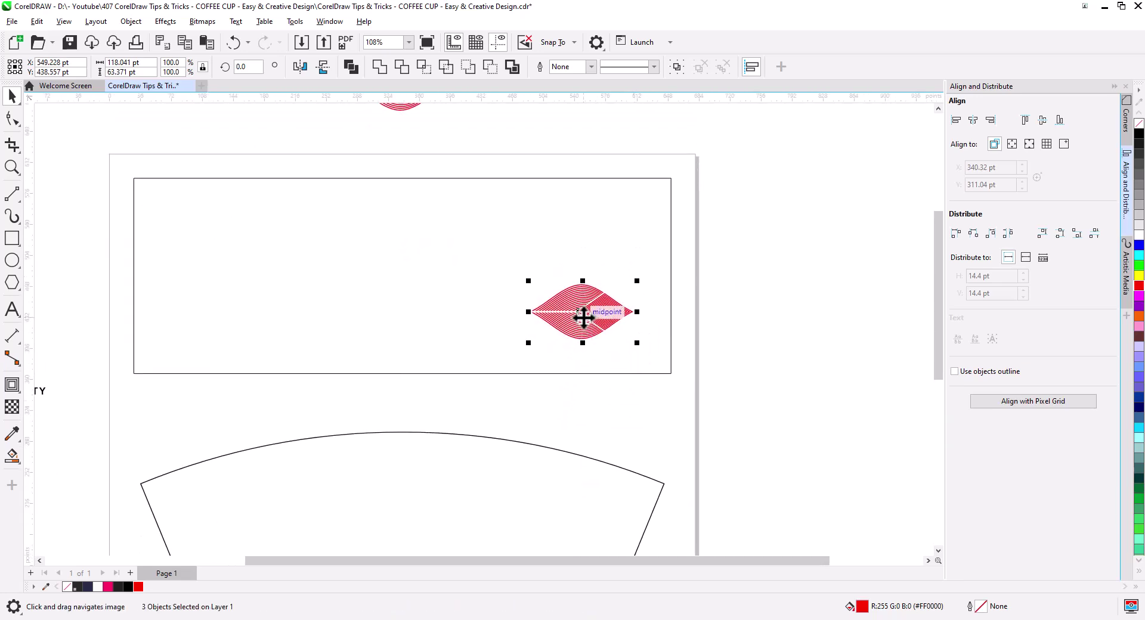
left_click_drag(582, 316, 546, 346)
left_click(588, 374)
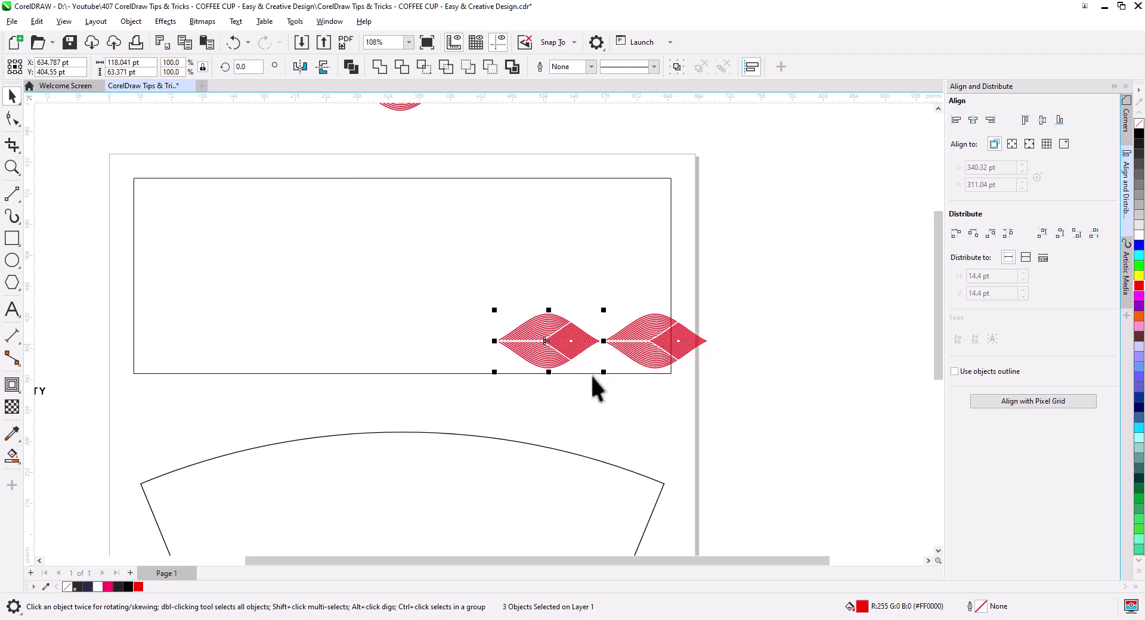
Group the three parts of each of the two leaves in the rectangle separately
scroll(667, 379, "up", 4)
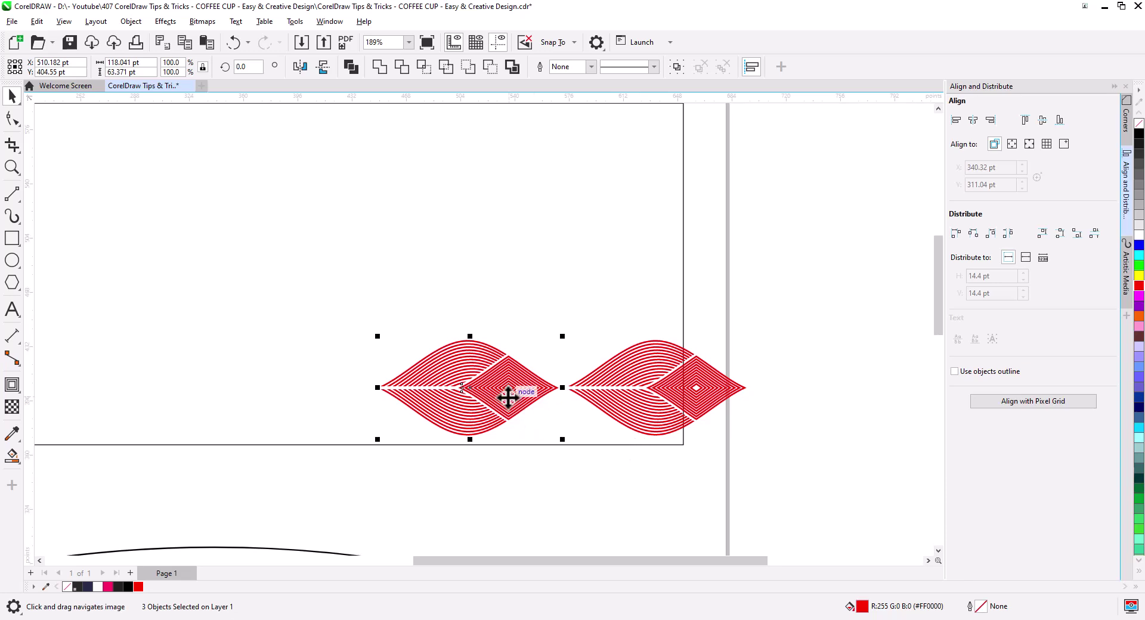
right_click(507, 398)
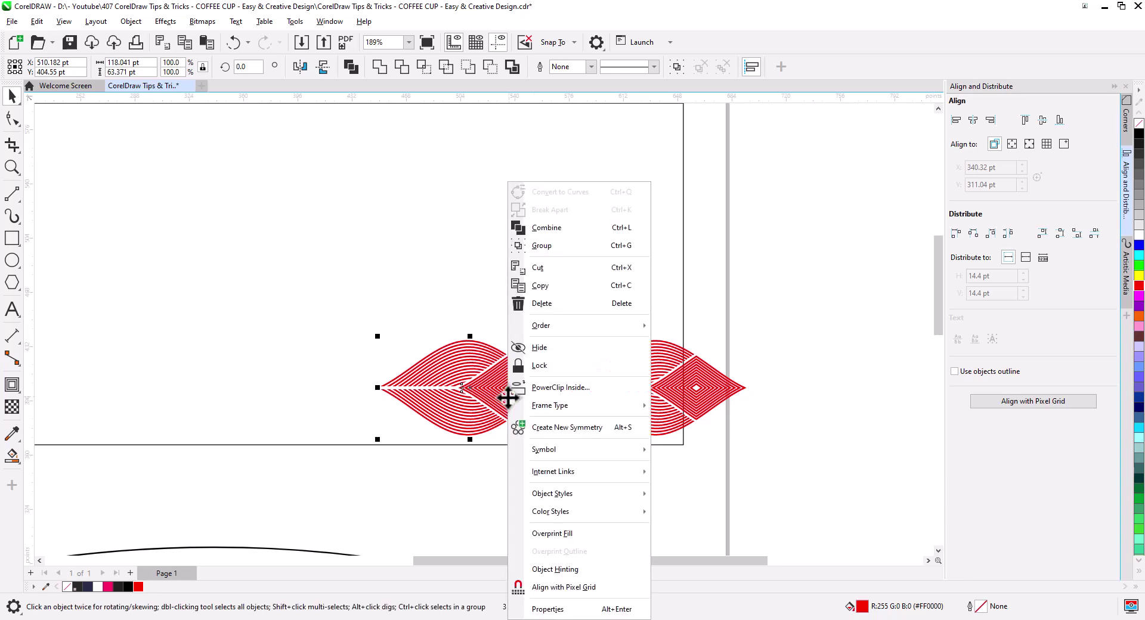
left_click(569, 250)
left_click(802, 463)
left_click_drag(548, 315, 549, 316)
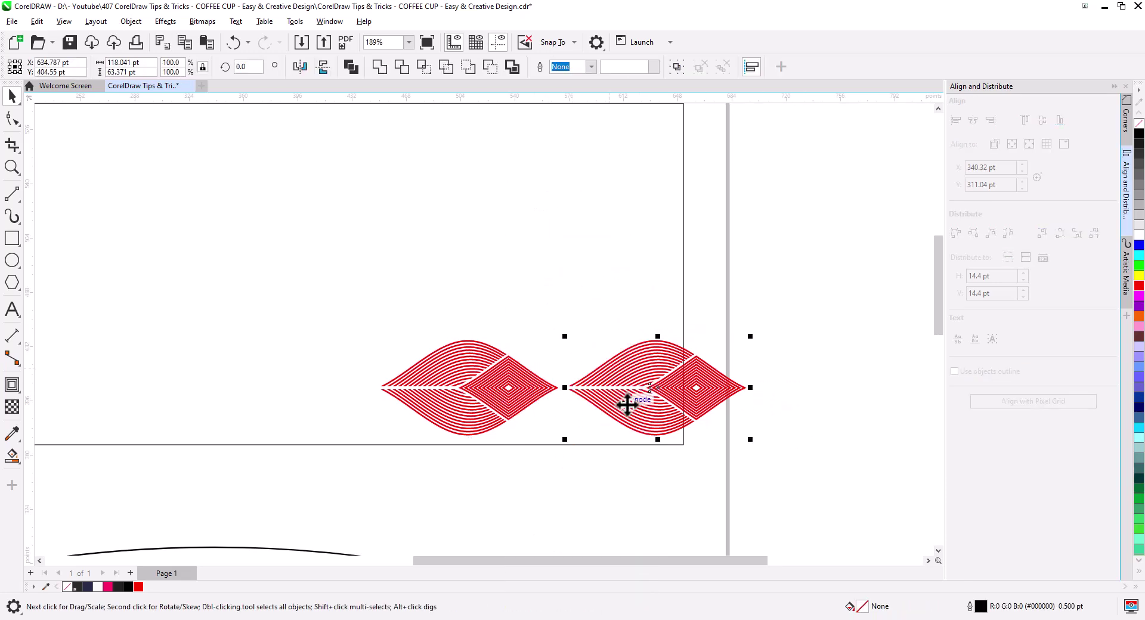
right_click(626, 401)
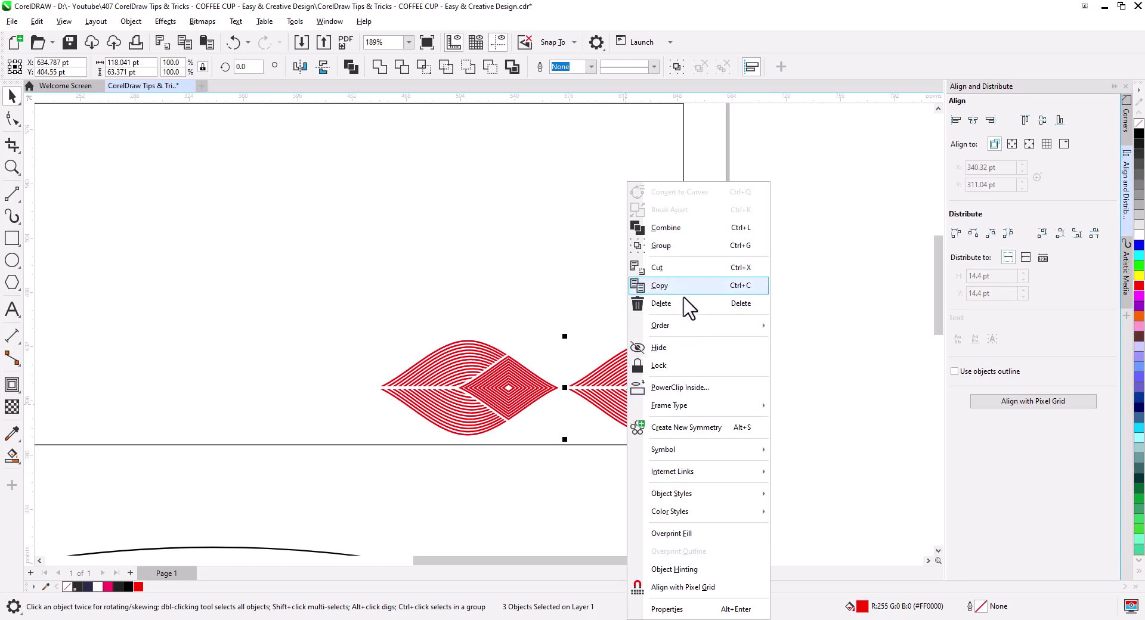
left_click(687, 247)
left_click(769, 391)
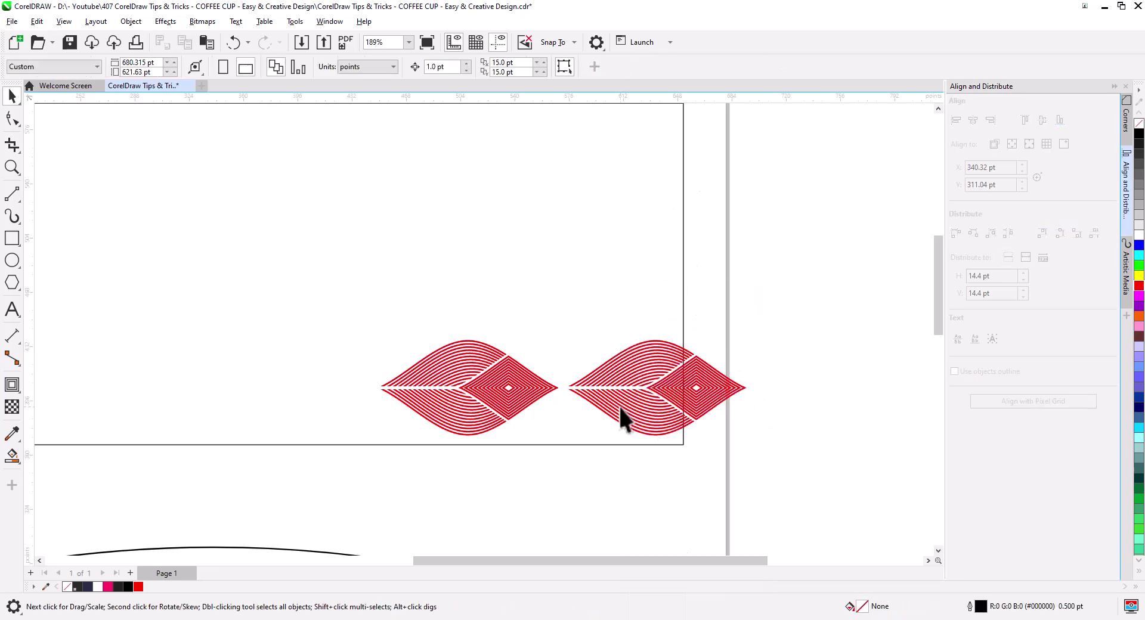
Nest the left leaf against the upper side of the right one and place a copy directly below it, against the lower side
scroll(619, 407, "up", 3)
left_click(690, 412)
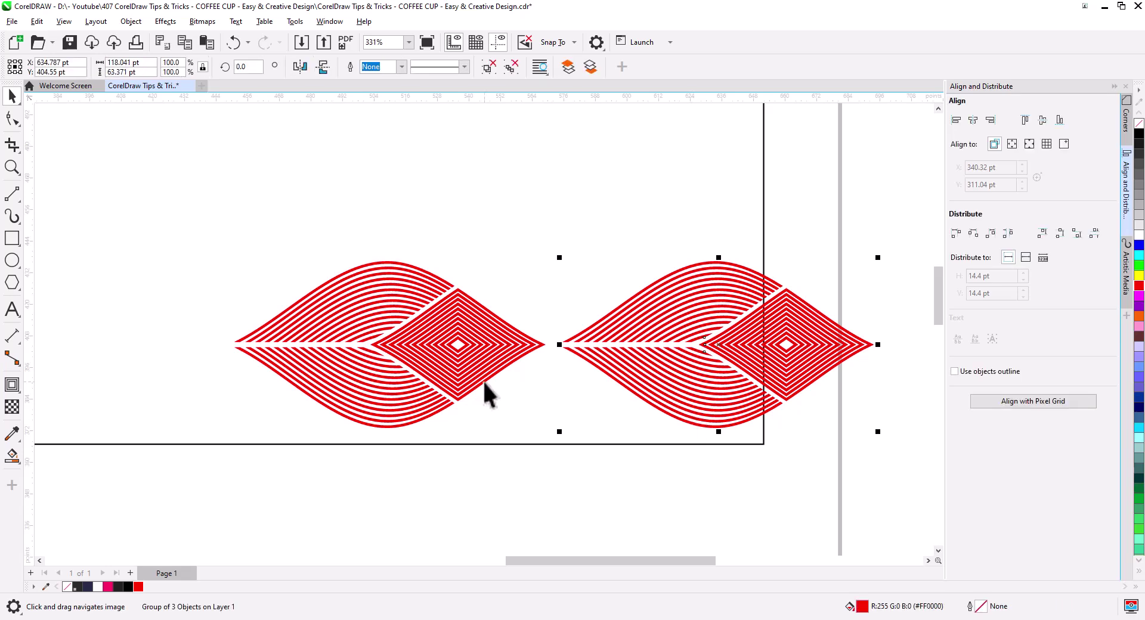
left_click(447, 400)
left_click_drag(453, 395, 588, 307)
left_click_drag(550, 212, 607, 373)
left_click(590, 412)
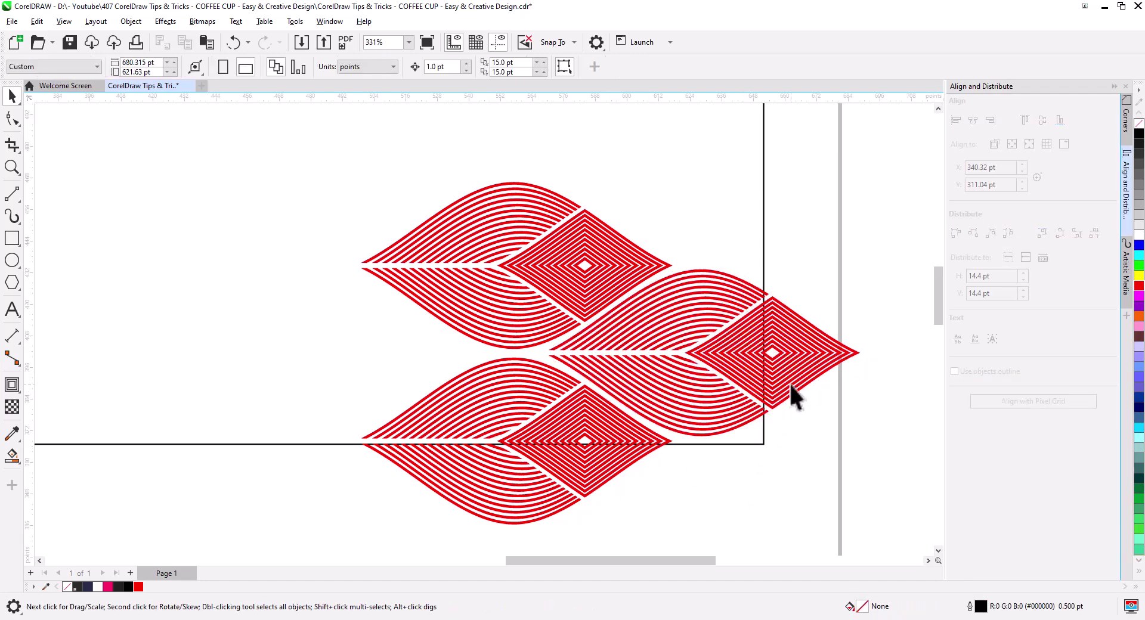
Copy the rightmost leaf horizontally into the gap left of the two stacked leaves to complete a four-leaf cluster
left_click_drag(795, 391, 422, 410)
left_click(462, 437)
scroll(473, 463, "down", 3)
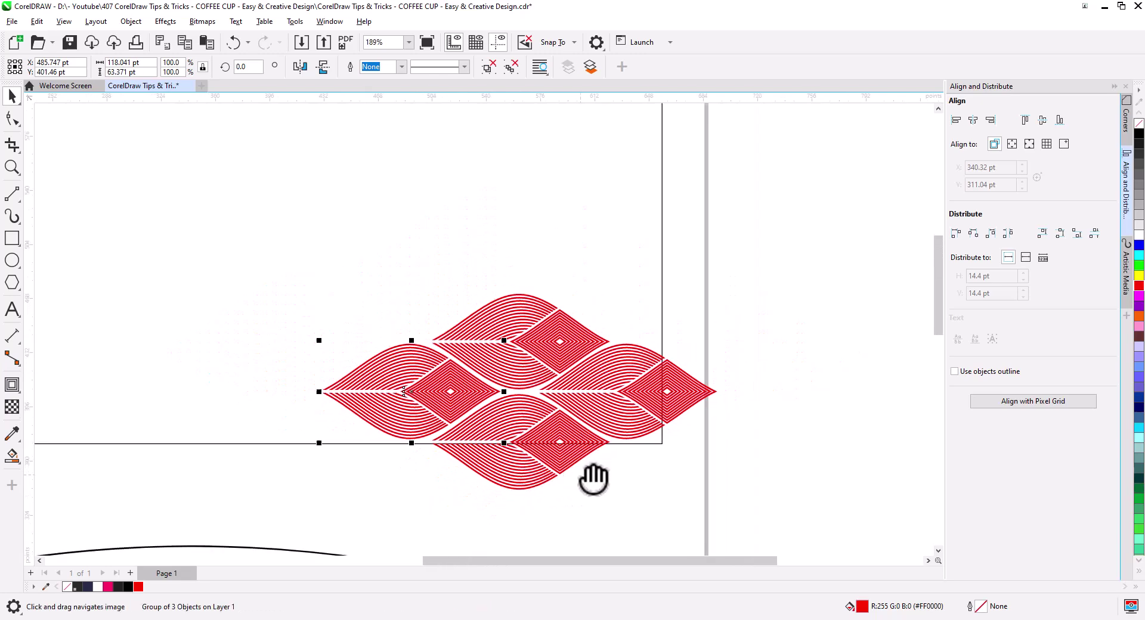
Select the cluster's left, upper and lower leaves and place a copy of them to the left, continuing the interlocking pattern
left_click_drag(594, 479, 679, 356)
left_click(712, 394)
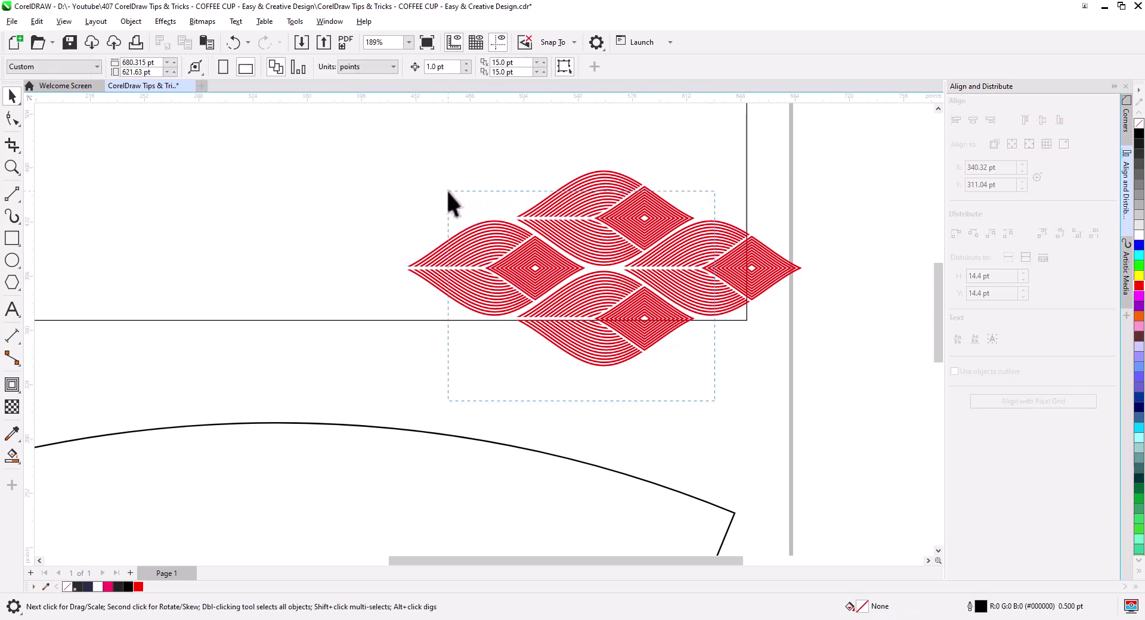
left_click_drag(377, 160, 374, 163)
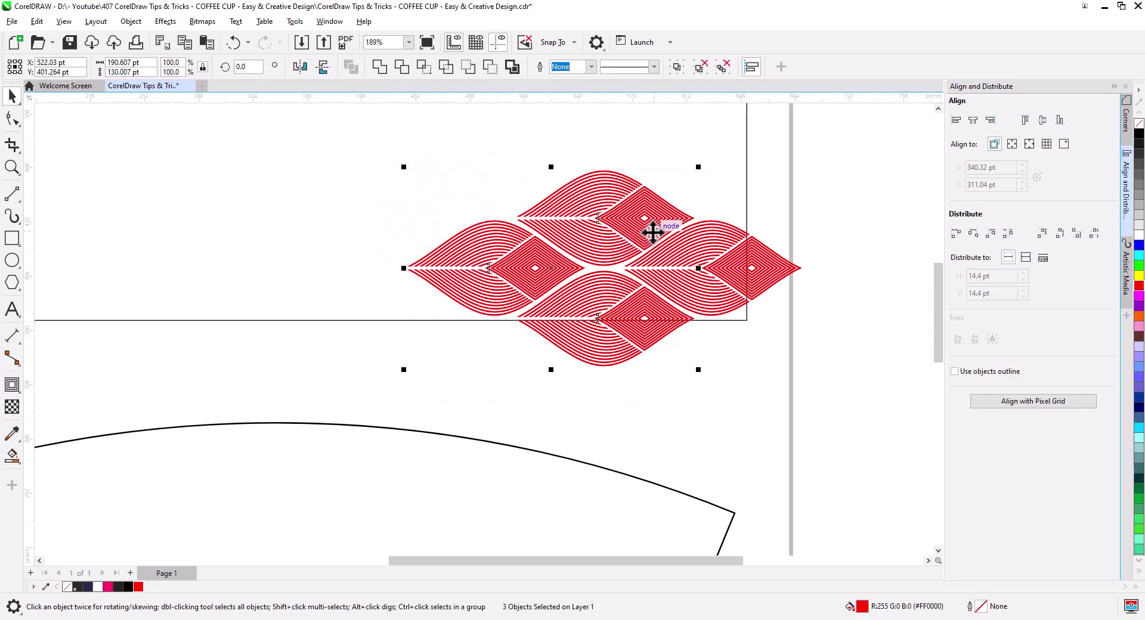
left_click_drag(655, 230, 440, 241)
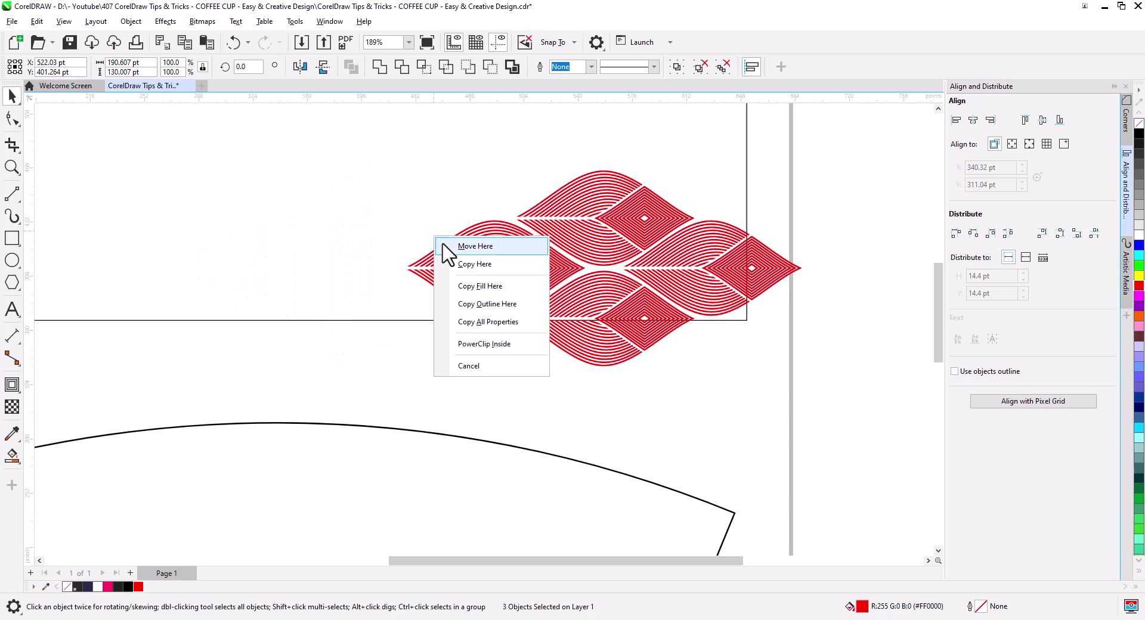
left_click(468, 263)
Repeat the three-leaf duplication three times so the pattern runs past the rectangle's left edge
scroll(424, 319, "down", 3)
left_click_drag(461, 373, 612, 384)
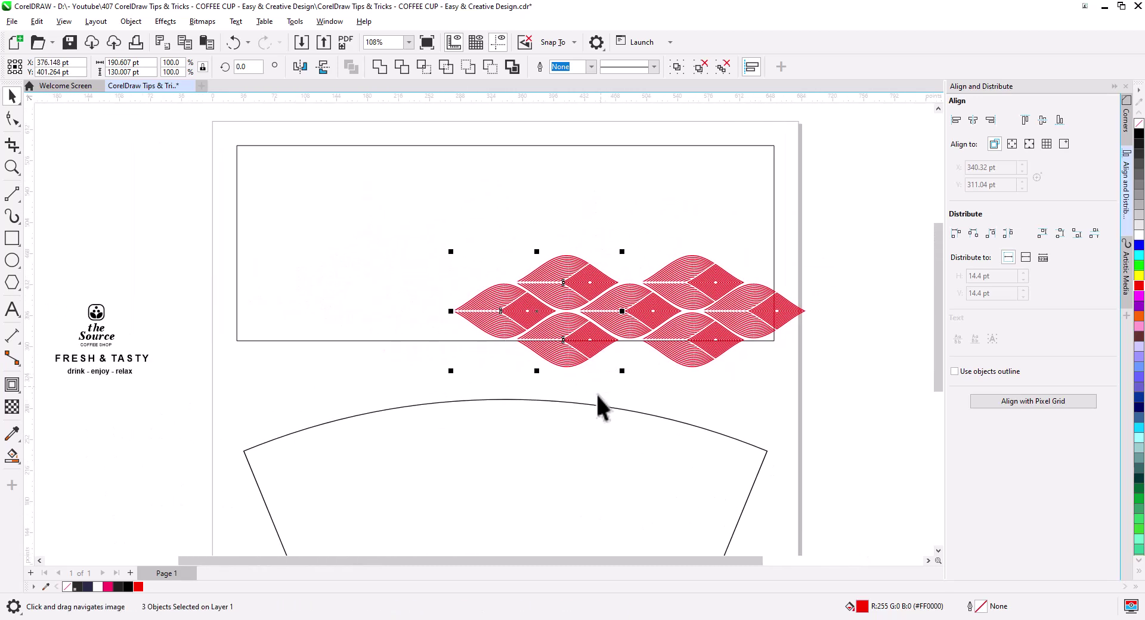
key("ctrl+r")
key("ctrl+r")
key("ctrl+r")
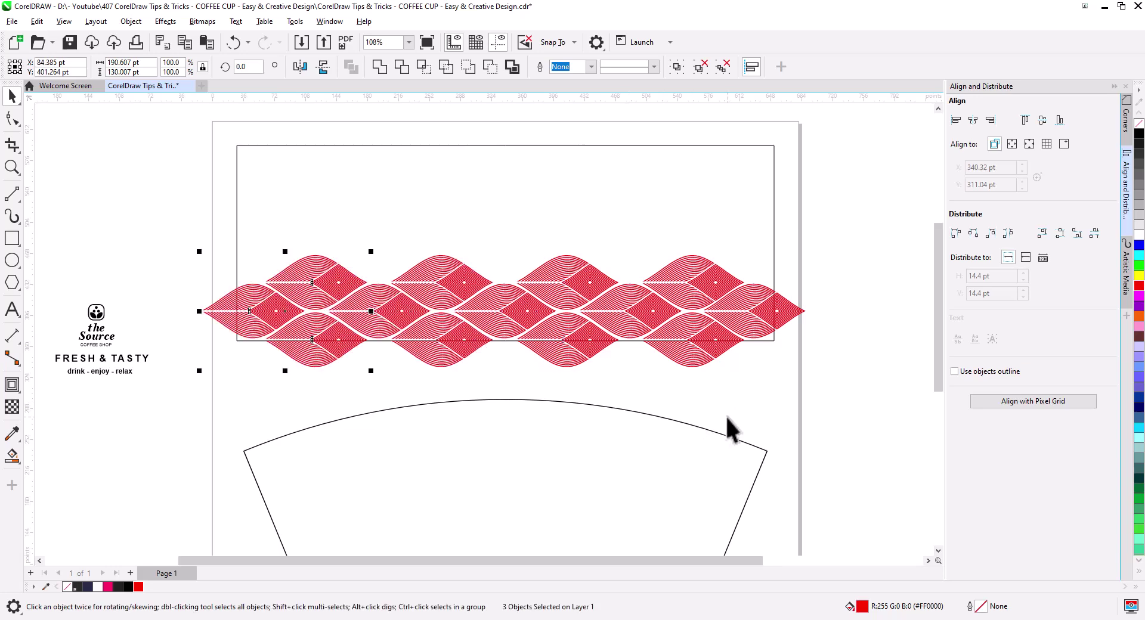
left_click_drag(522, 430, 575, 417)
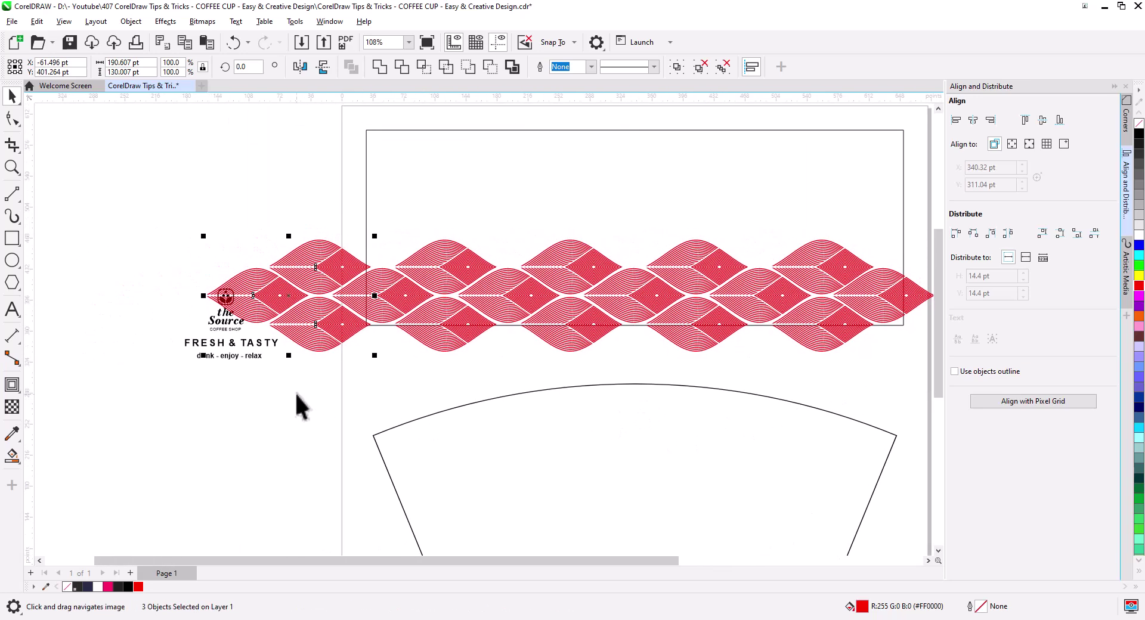
Move the Source Coffee Shop logo and its slogan text off the leaf pattern to the empty area at its lower left
left_click_drag(303, 397, 245, 355)
left_click_drag(142, 280, 142, 280)
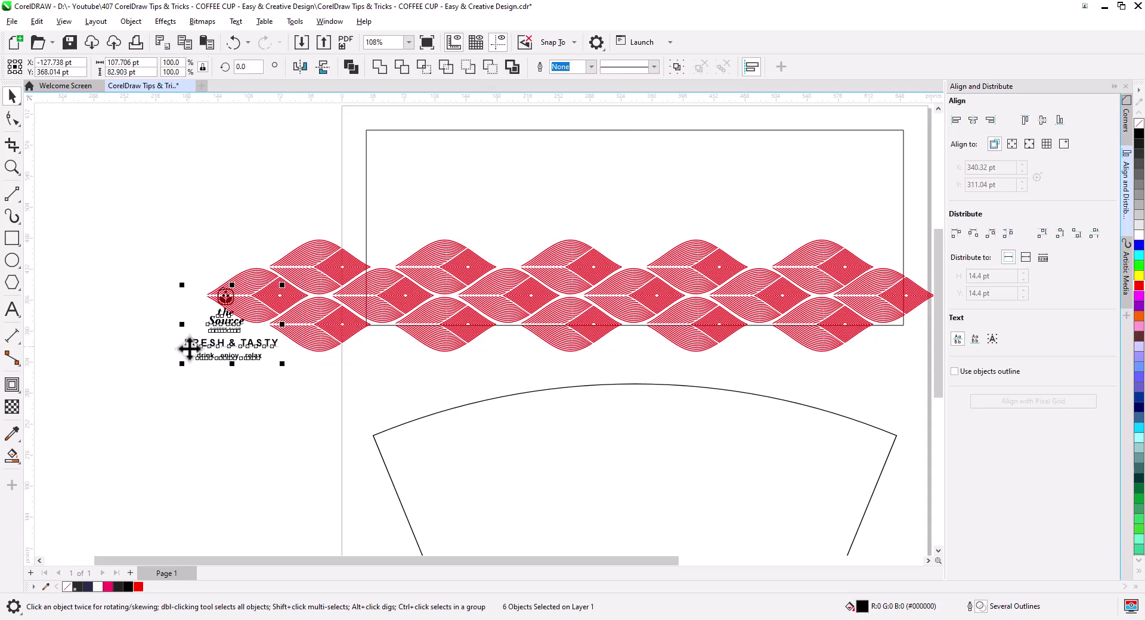
left_click_drag(218, 326, 97, 435)
left_click(192, 209)
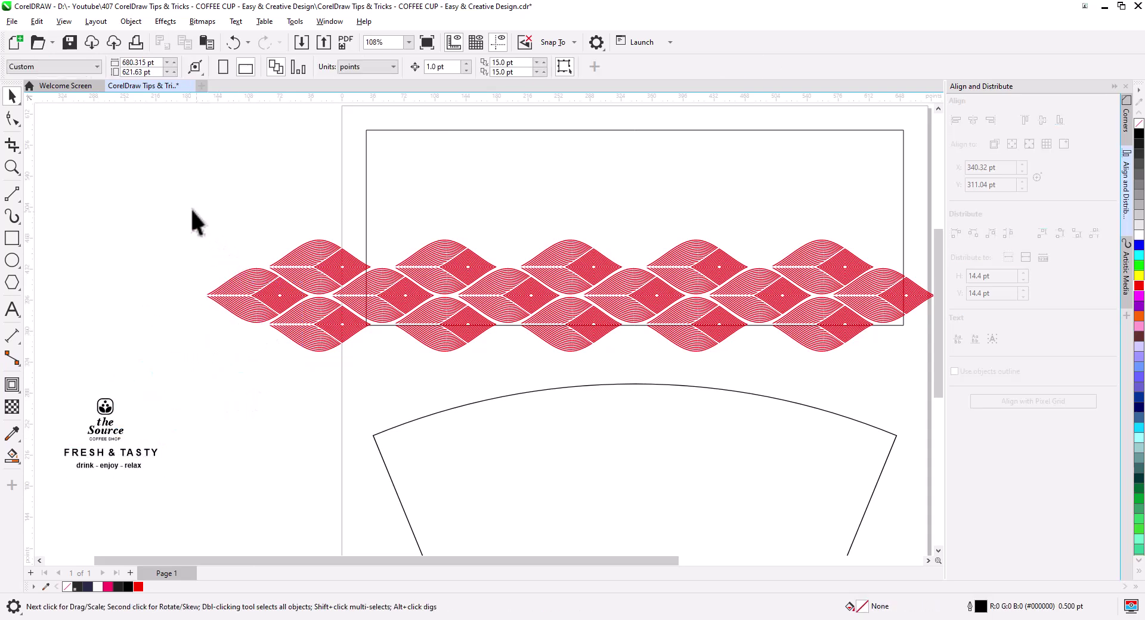
Select the whole leaf band and move it so the lower row's leaf midlines lie along the rectangle's bottom edge
left_click_drag(545, 371, 834, 386)
left_click_drag(736, 351, 782, 346)
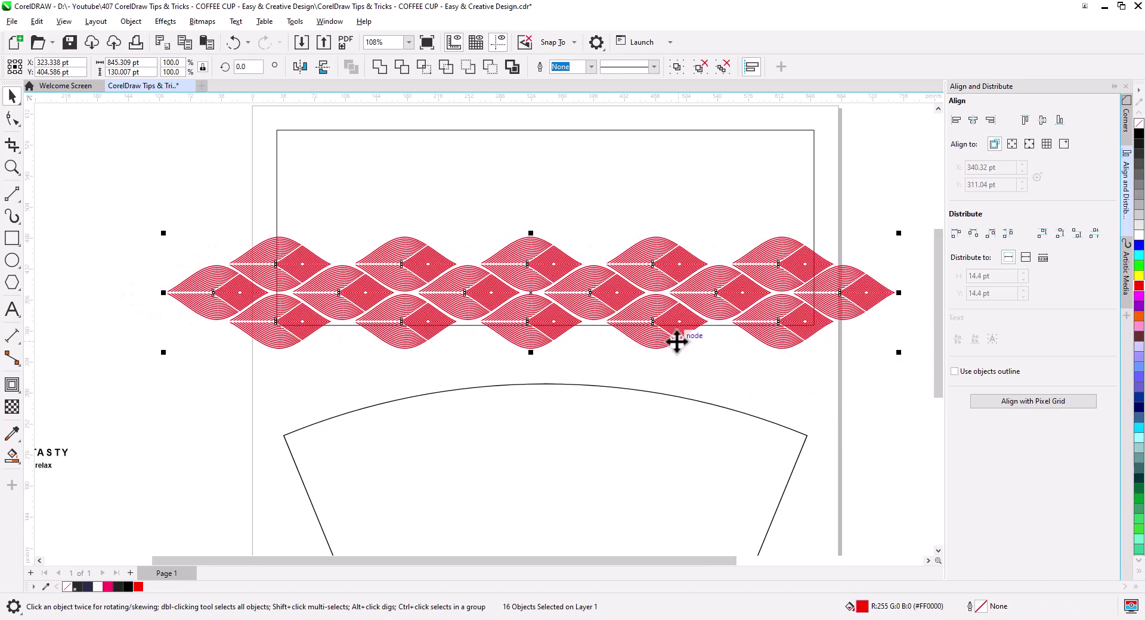
scroll(678, 339, "up", 3)
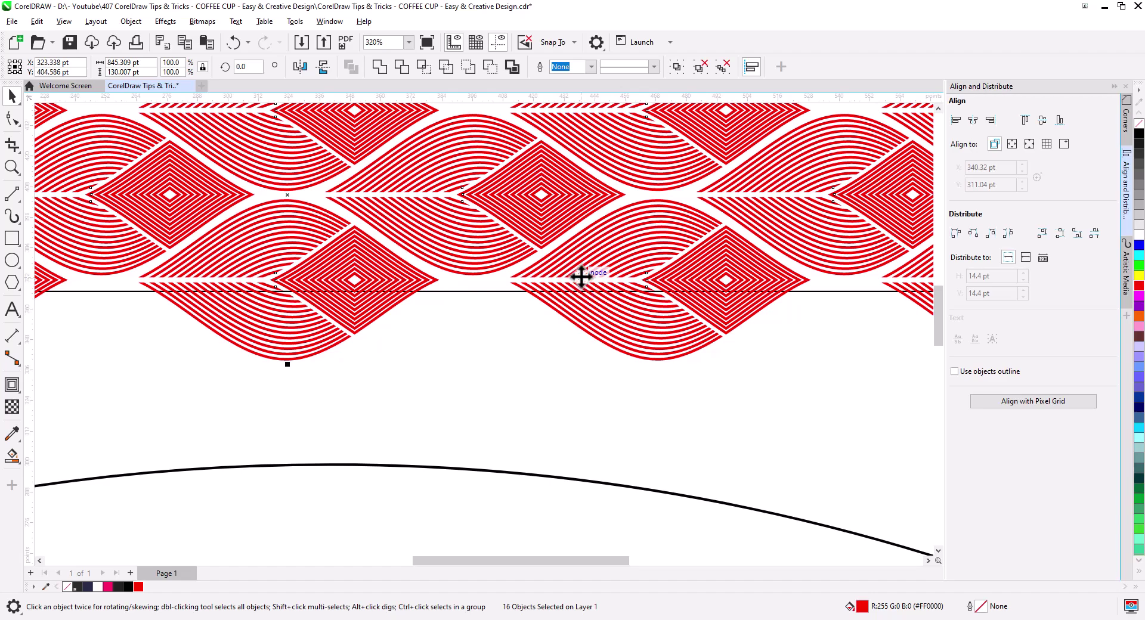
left_click_drag(583, 278, 581, 291)
scroll(566, 327, "down", 3)
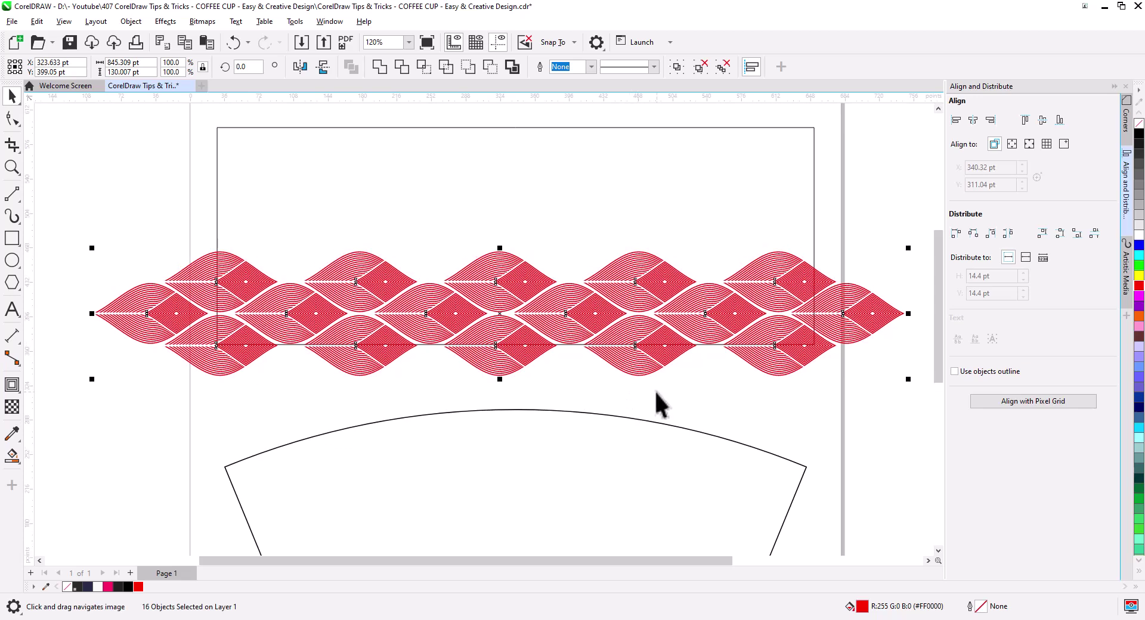
Place a copy of the leaf band above the original, offset to the left, and fine-tune its height so the leaves interlock with even gaps
scroll(772, 388, "down", 1)
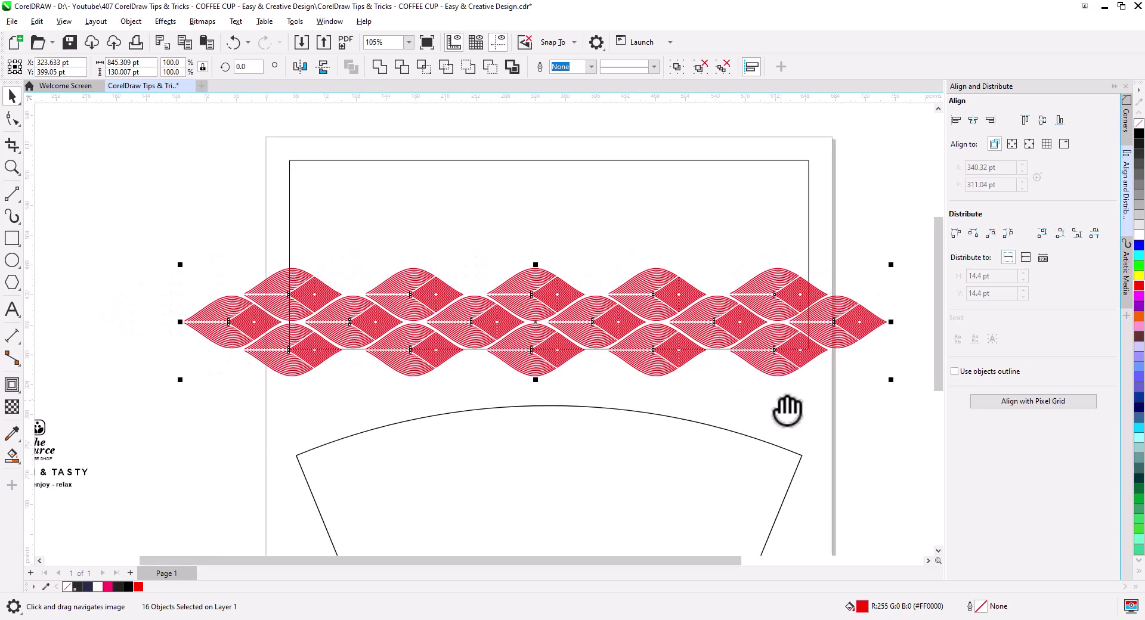
mouse_move(628, 376)
left_mouse_down()
mouse_move(614, 316)
mouse_move(575, 291)
mouse_move(627, 376)
left_mouse_up()
left_click(614, 315)
scroll(583, 299, "up", 6)
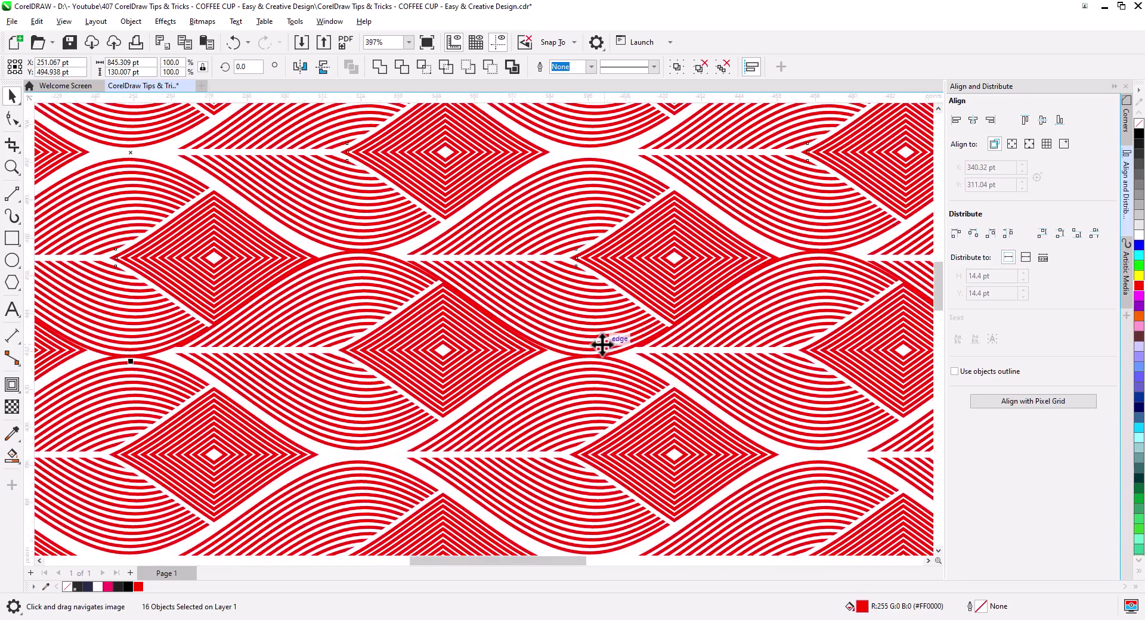
left_click_drag(600, 340, 600, 333)
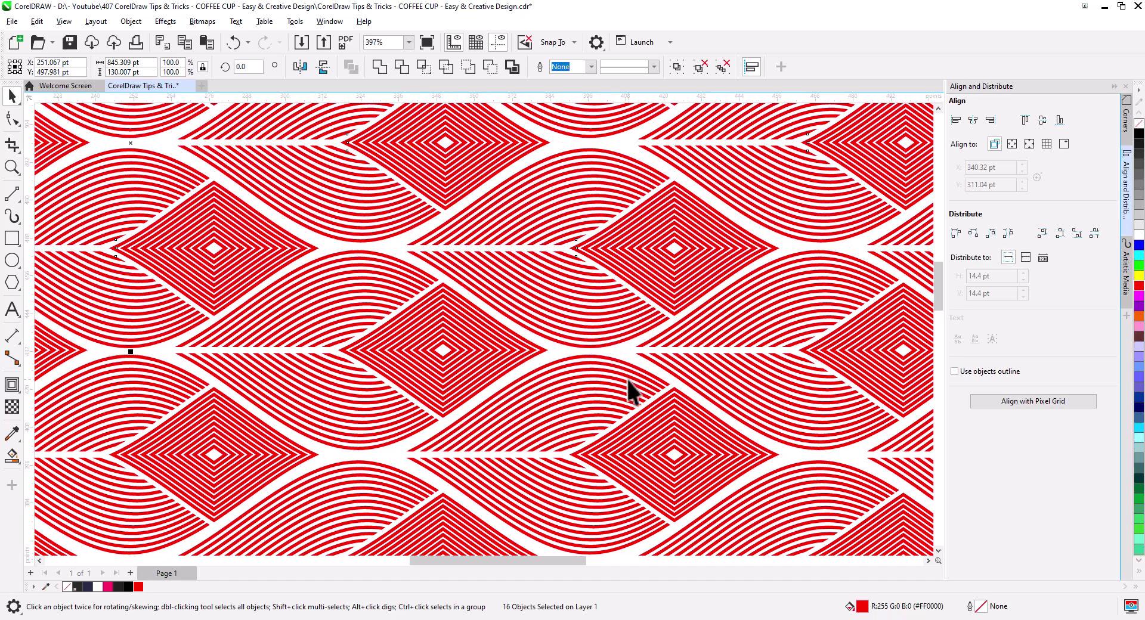
key("Up")
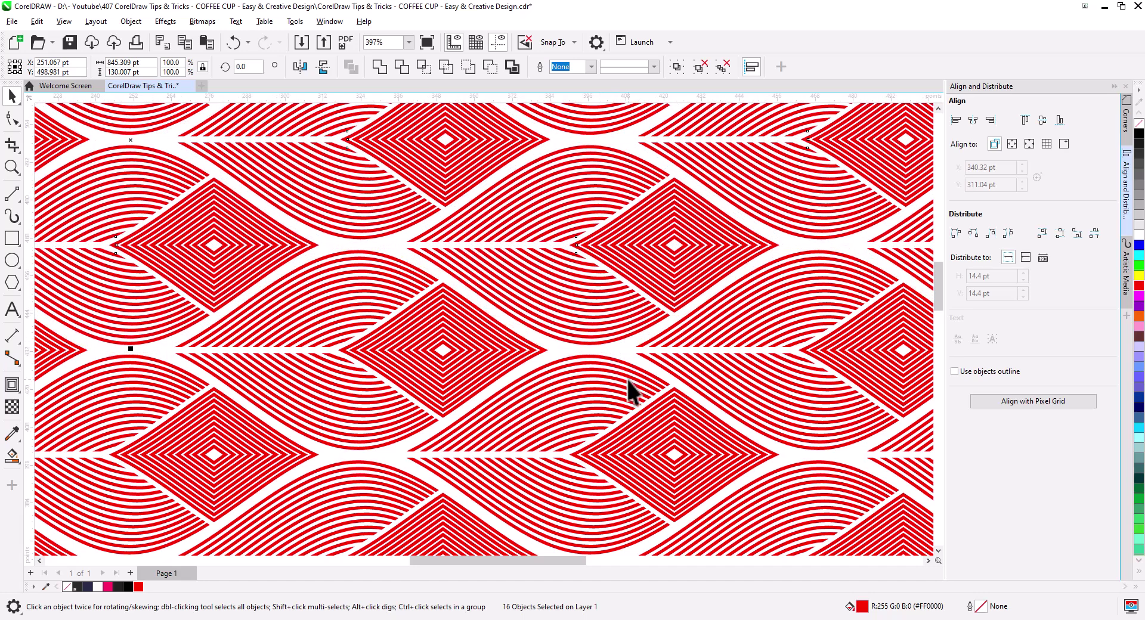
key("Up")
Place another copy of the leaf band above the second one, offset to the right, so the pattern extends past the rectangle's top edge
scroll(632, 390, "down", 5)
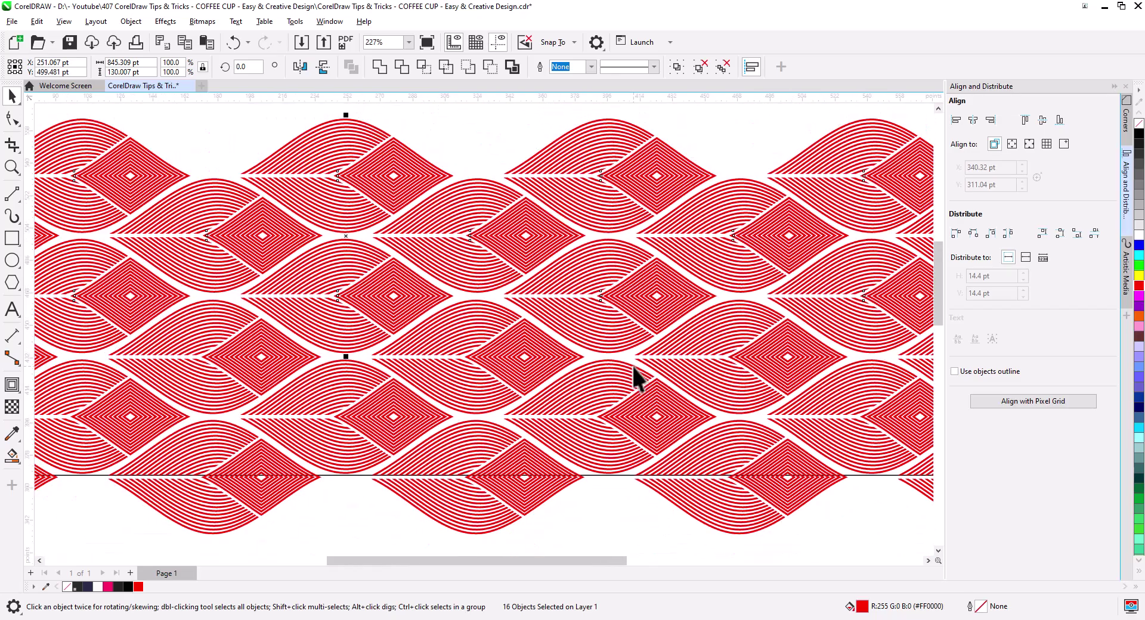
left_click_drag(652, 388, 658, 407)
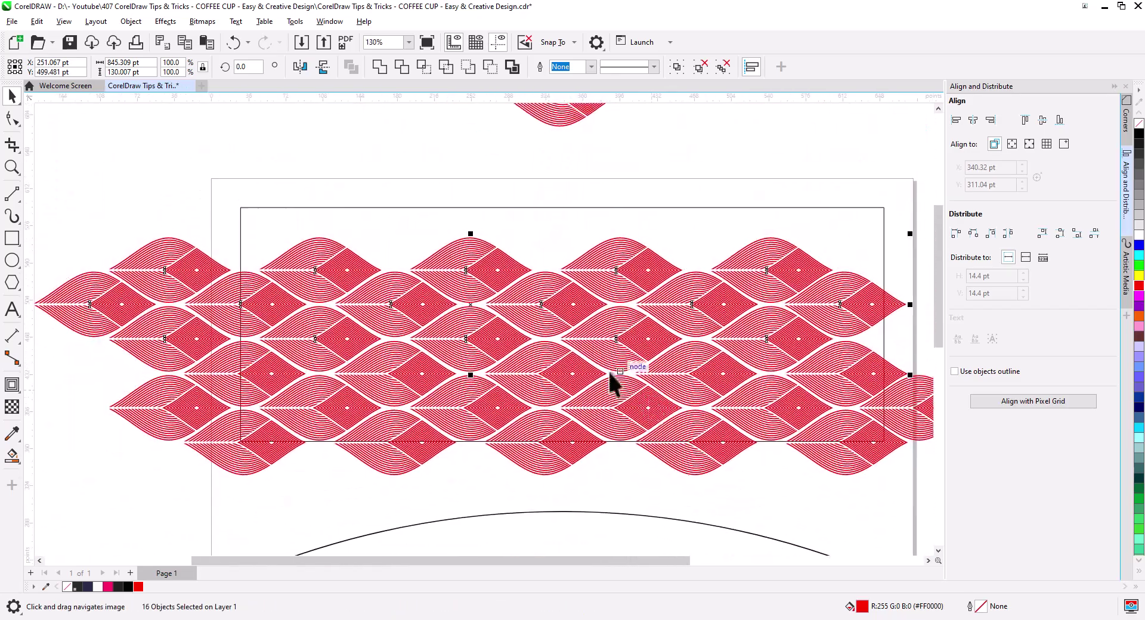
left_click_drag(485, 345, 561, 242)
left_click(583, 269)
key("Right")
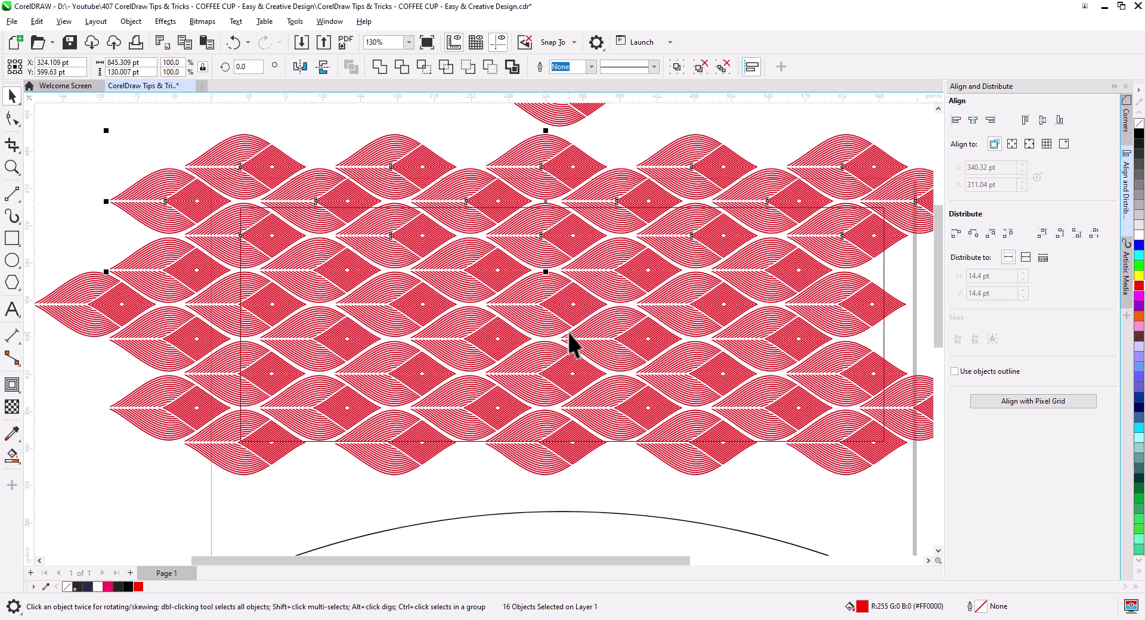
Select all the leaves covering the template, leave the rectangle out of the selection, and group them
scroll(568, 331, "down", 3)
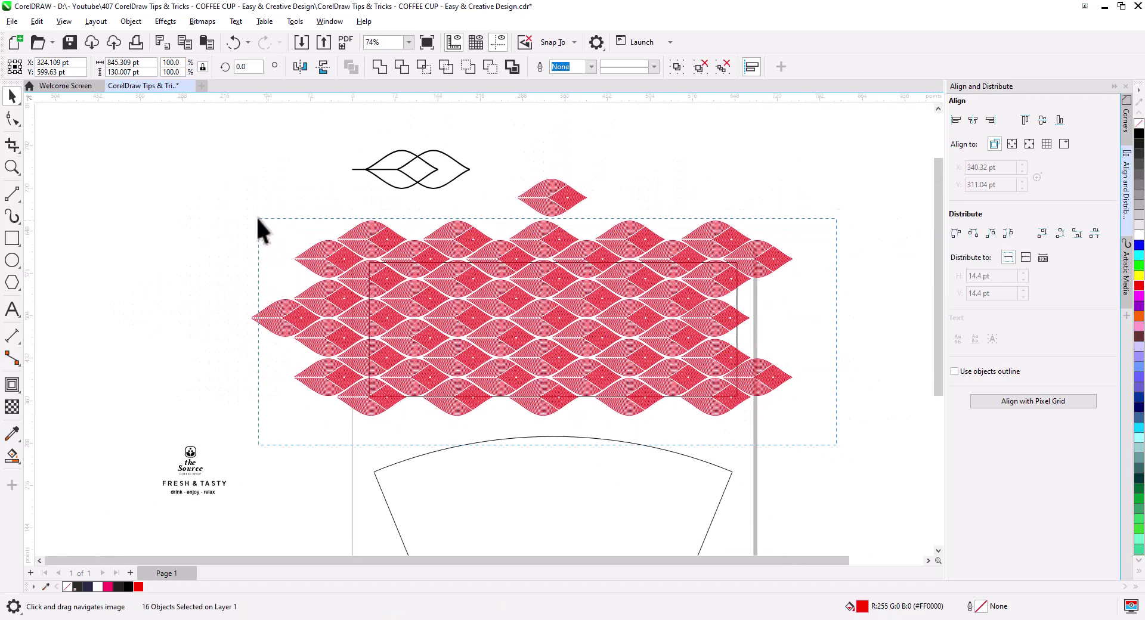
left_click_drag(213, 203, 208, 201)
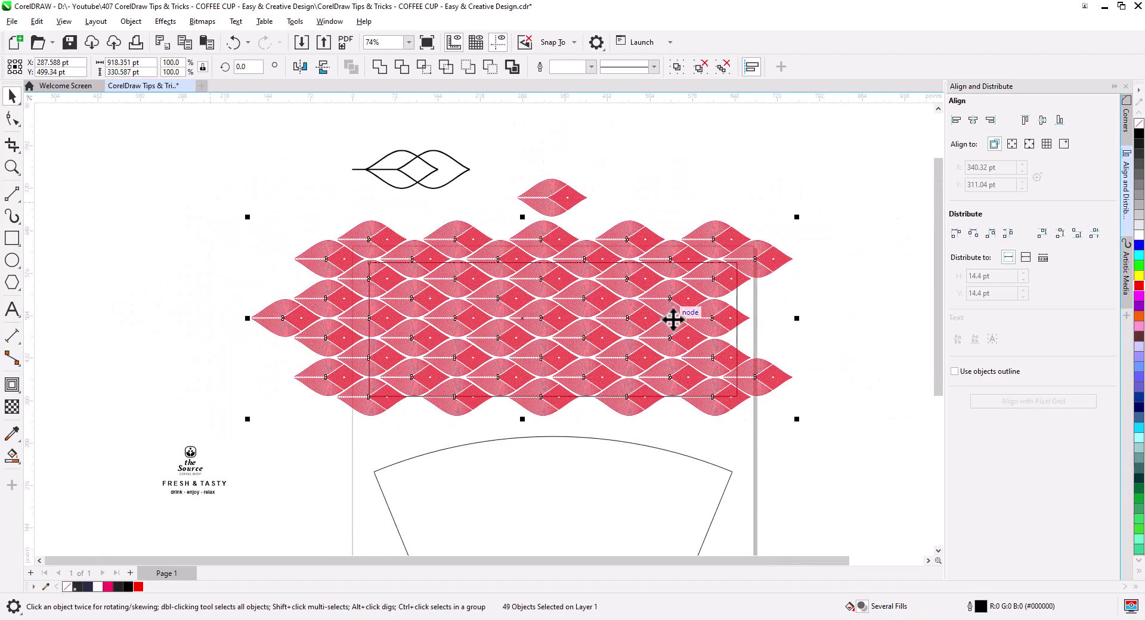
scroll(782, 309, "up", 3)
left_click(759, 281, "shift")
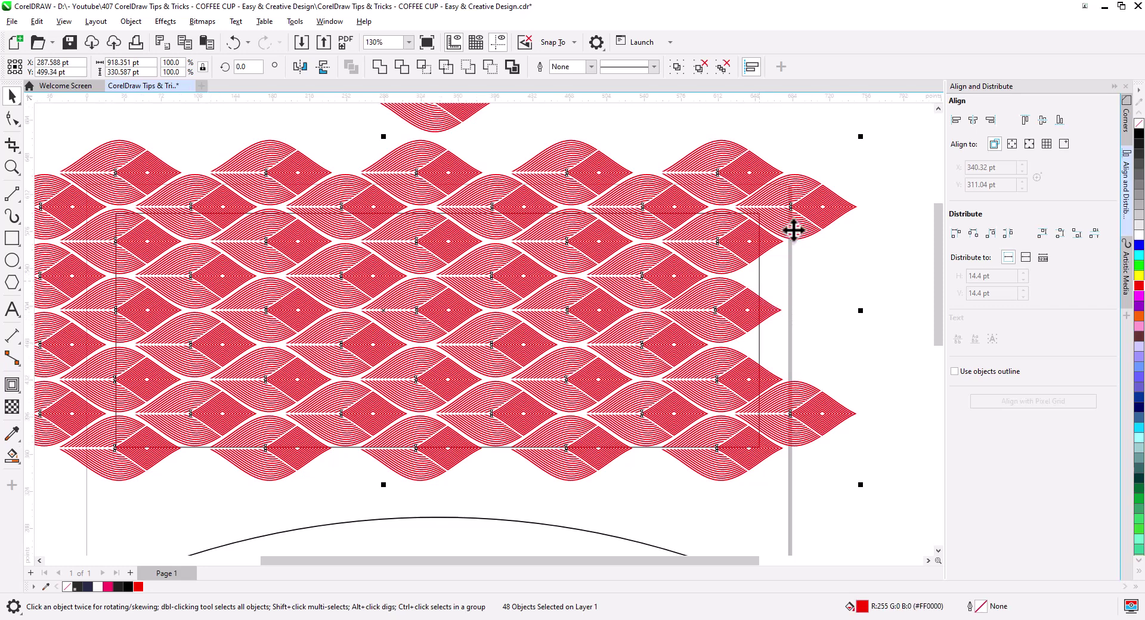
right_click(794, 223)
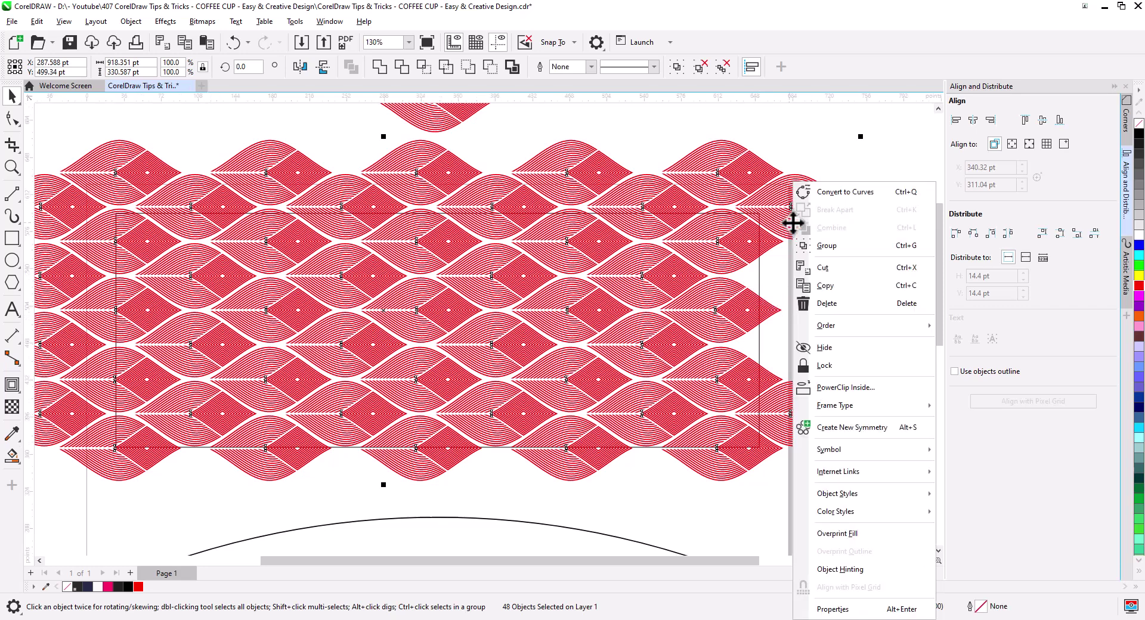
left_click(857, 260)
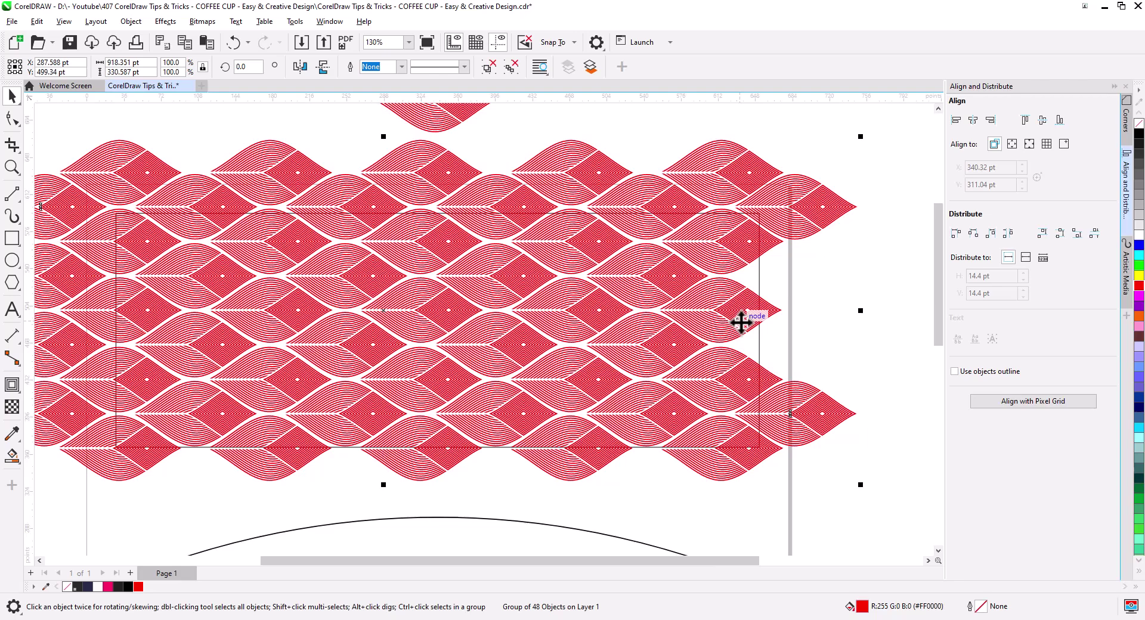
Move the leaf group right over the rectangle and set its lowest row's midlines on the rectangle's bottom edge
left_click_drag(741, 322, 782, 334)
left_click_drag(744, 373, 758, 373)
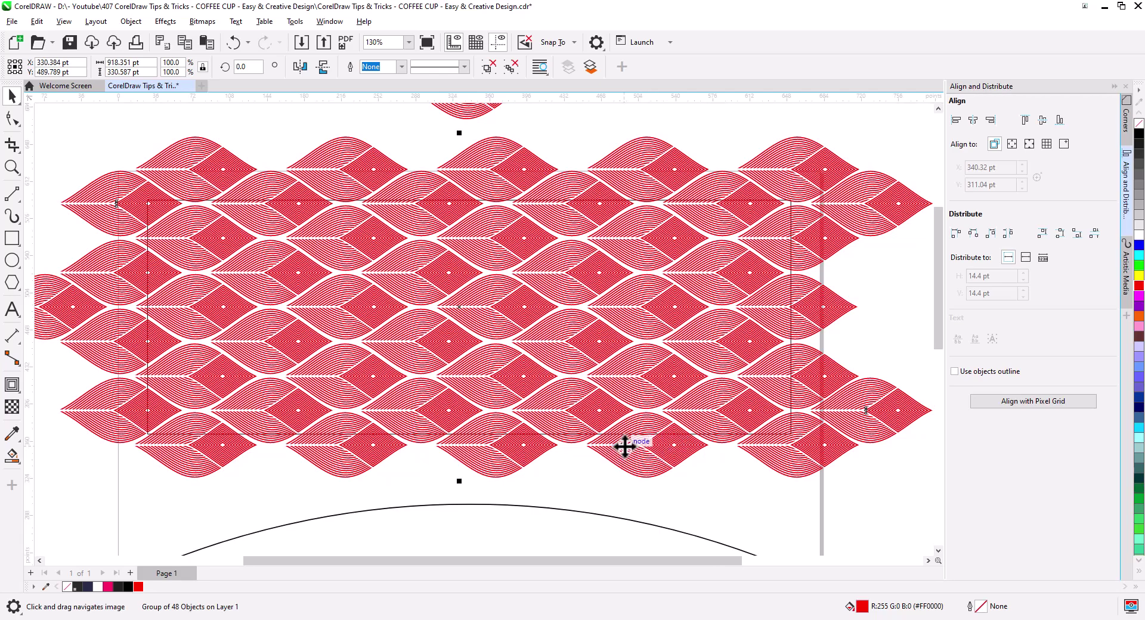
left_click_drag(625, 447, 625, 435)
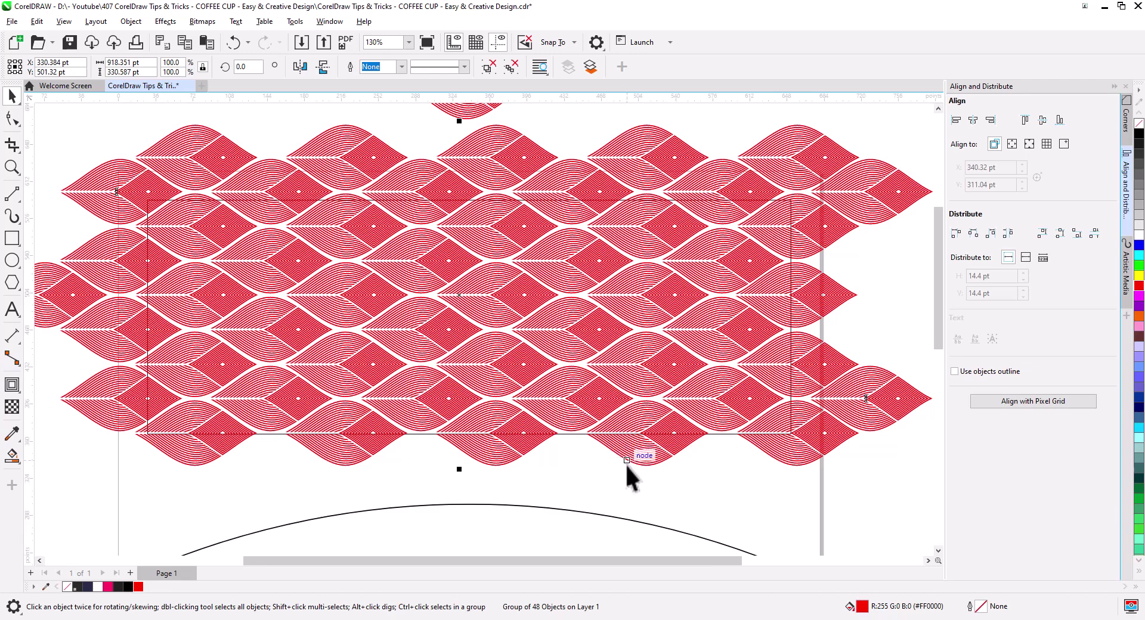
key("Down")
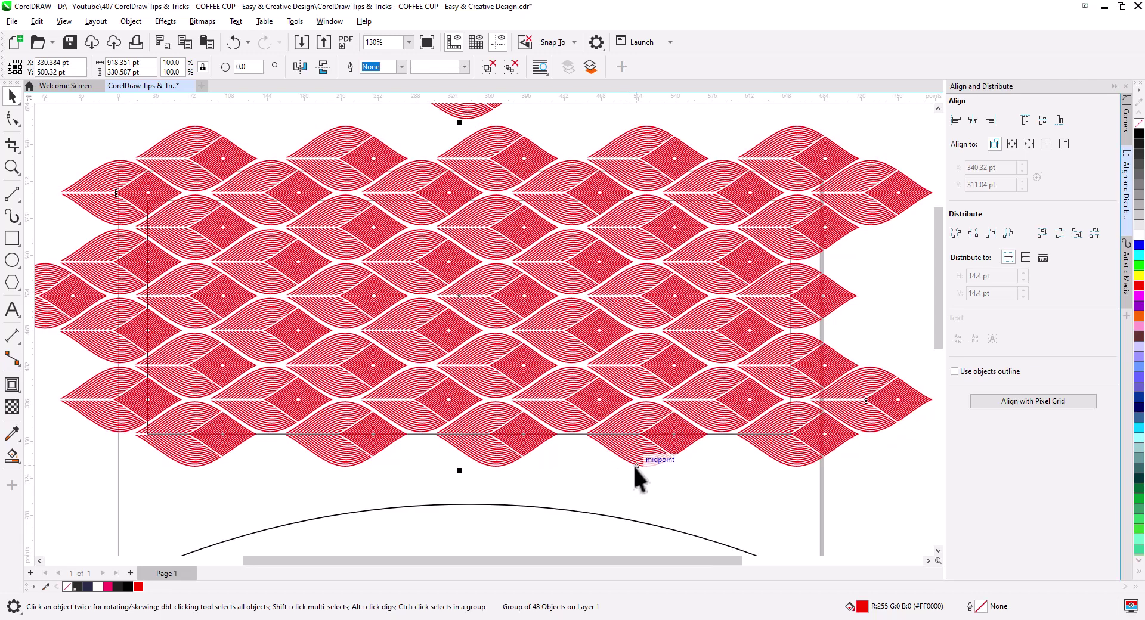
Reduce the leaf group's height from the top to about 321 pt so an upper row's midlines meet the rectangle's top edge
scroll(632, 464, "down", 1)
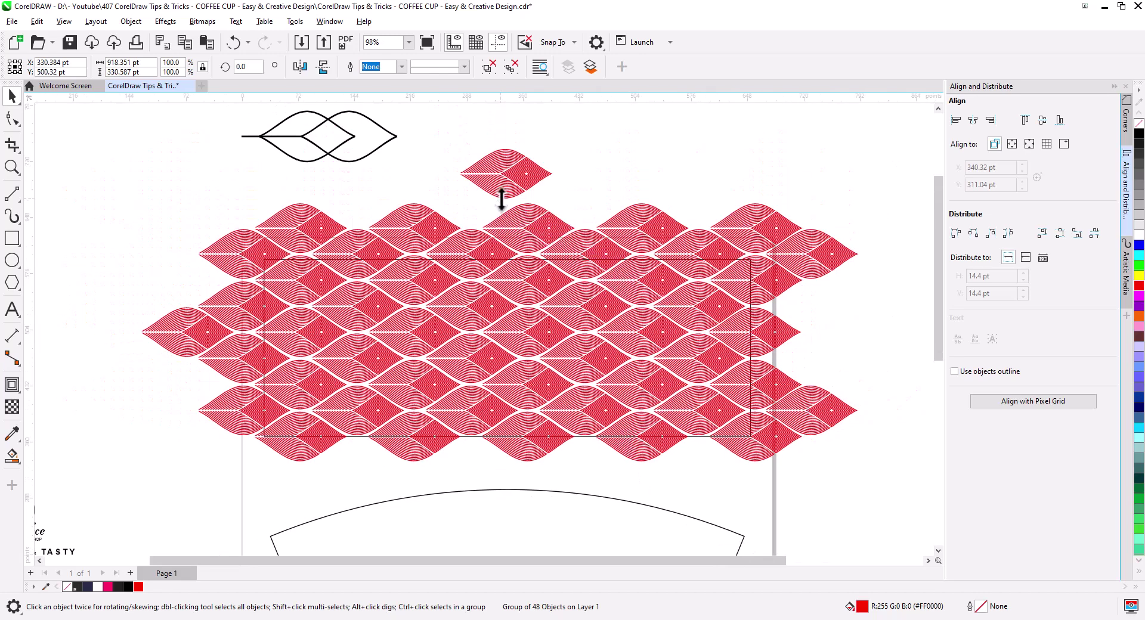
left_click_drag(501, 198, 501, 204)
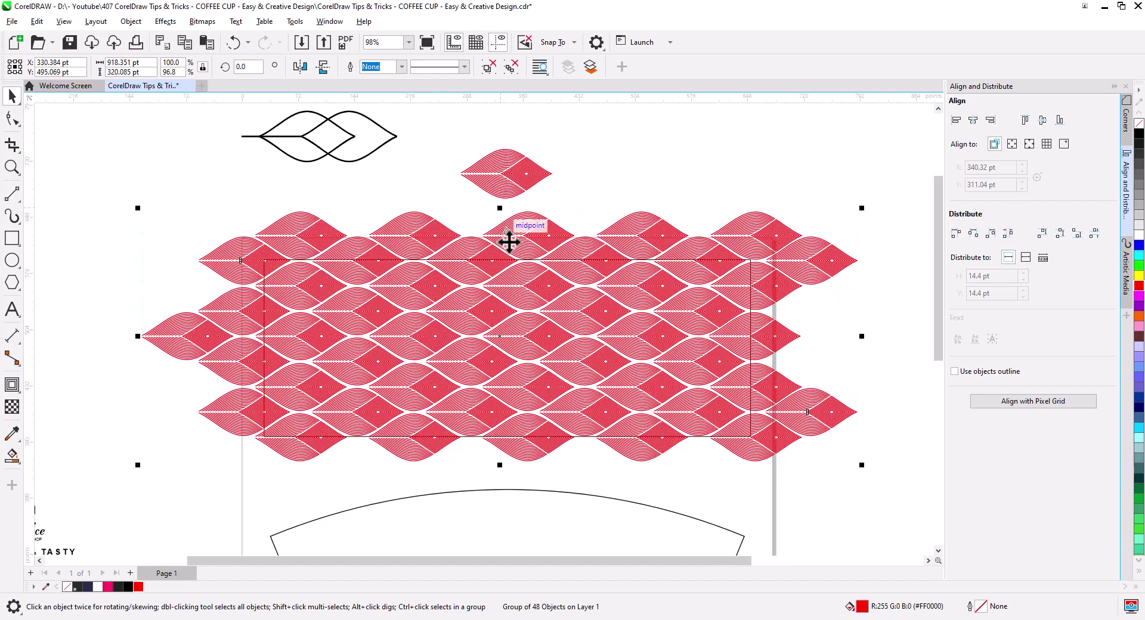
scroll(509, 246, "up", 2)
left_click_drag(508, 247, 509, 267)
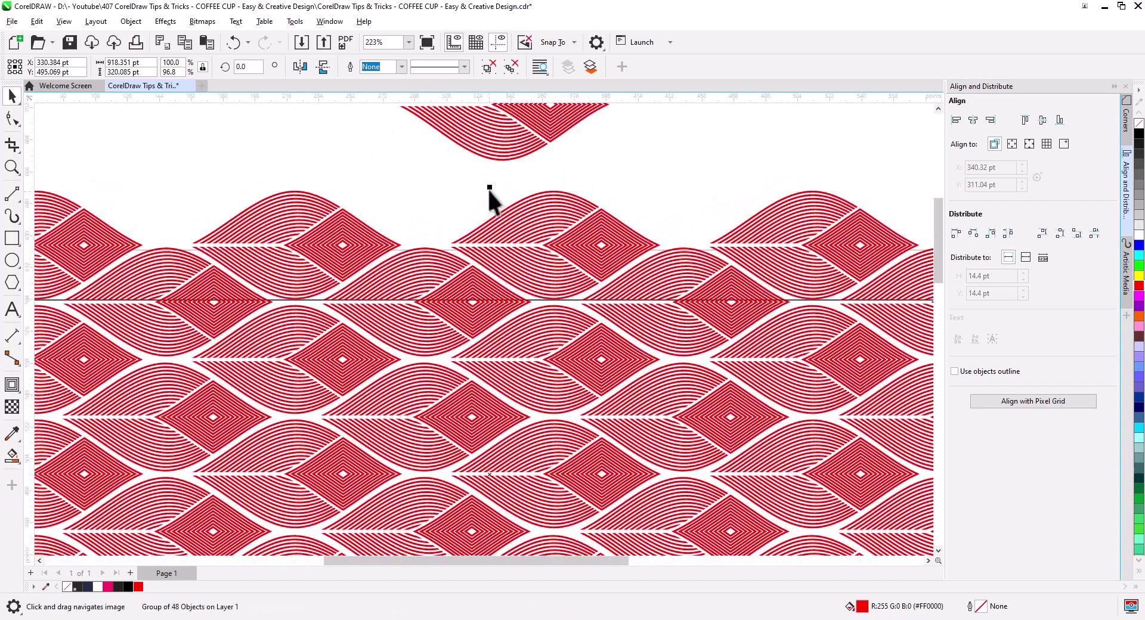
left_click_drag(491, 187, 491, 183)
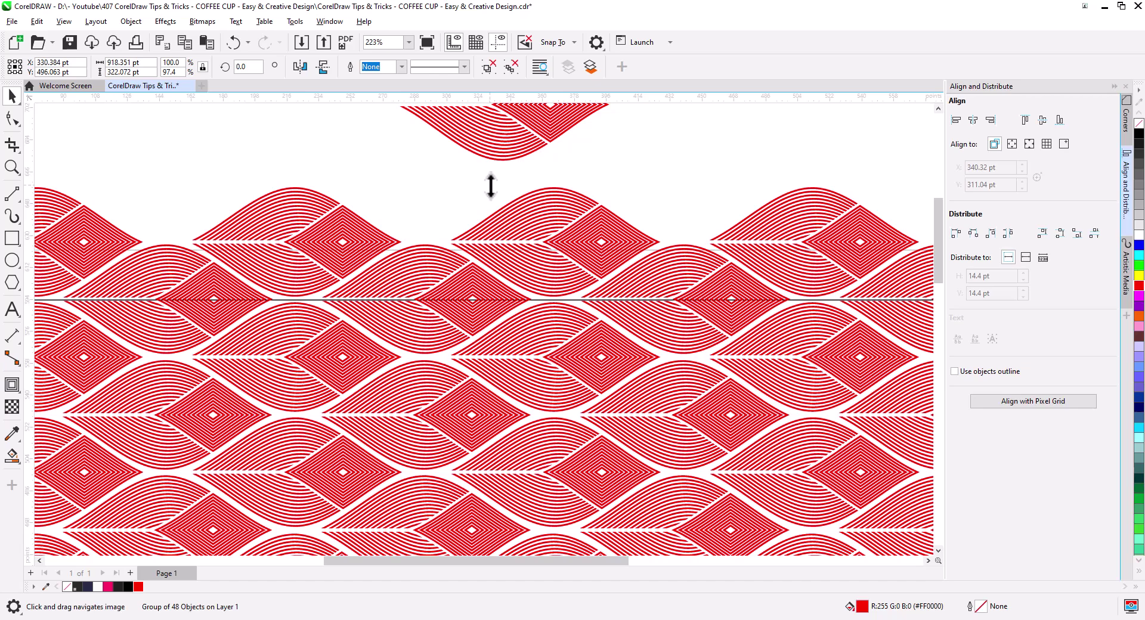
left_click_drag(491, 187, 491, 188)
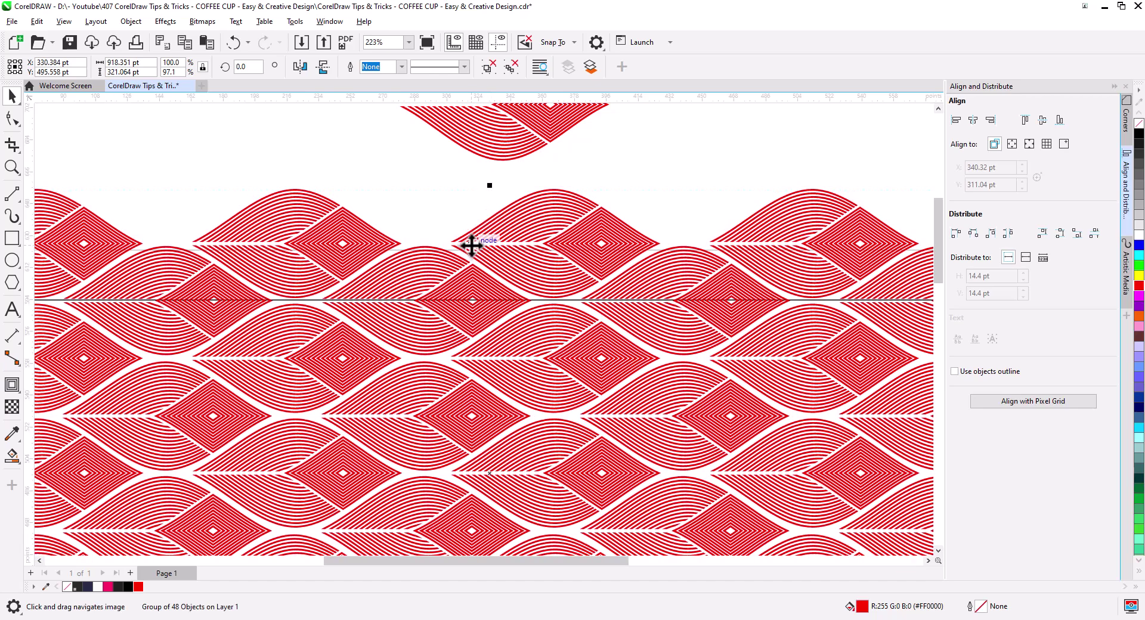
scroll(469, 256, "down", 3)
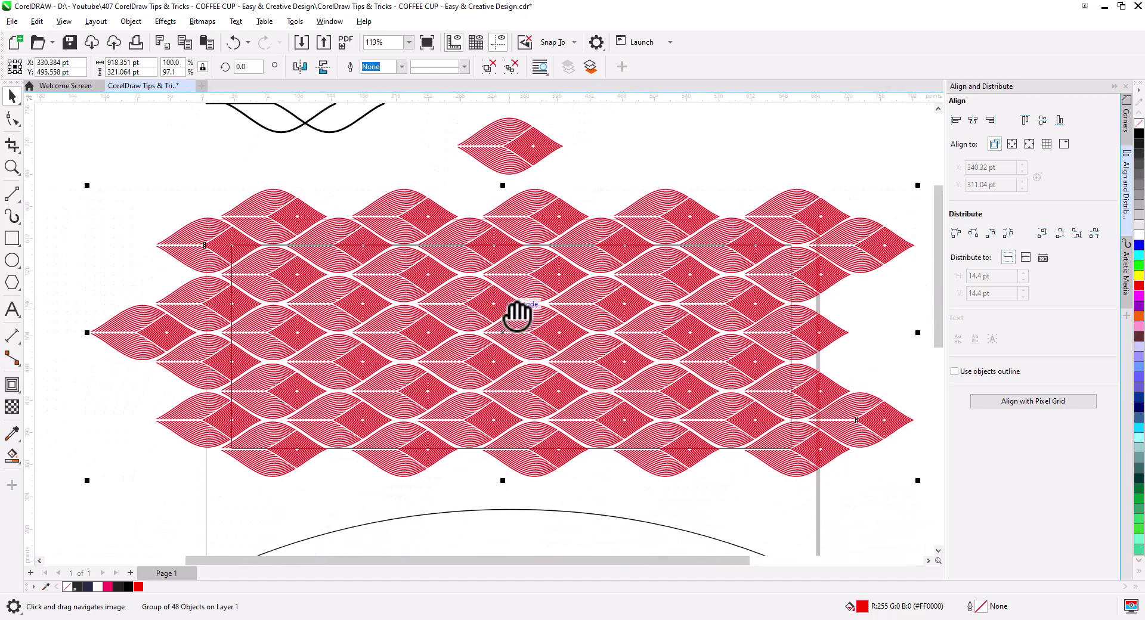
left_click_drag(518, 316, 522, 303)
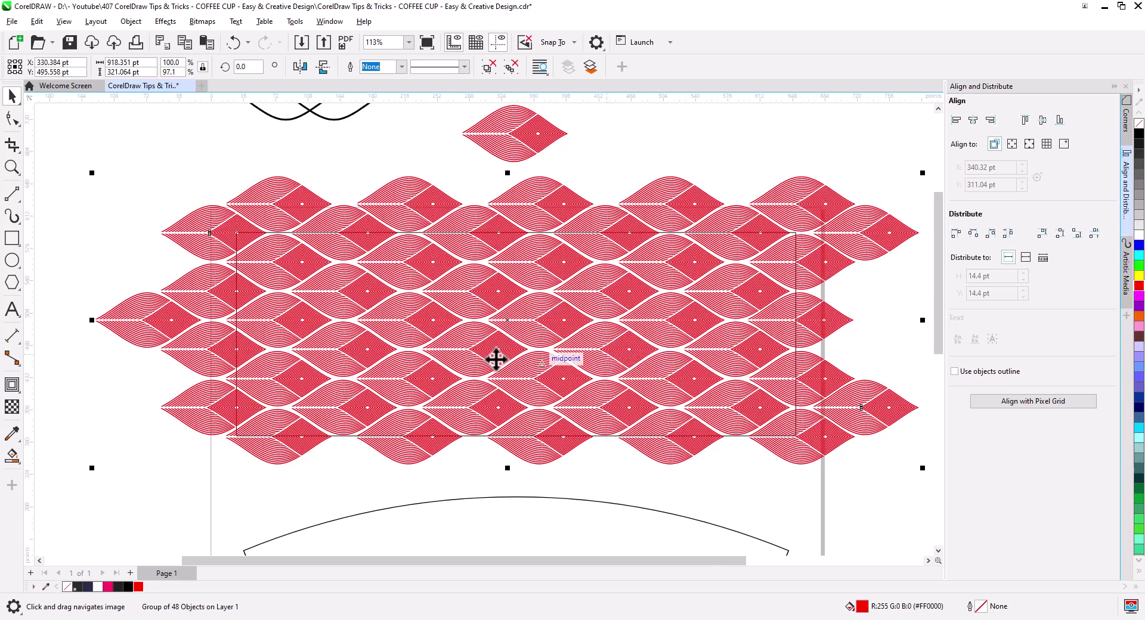
Draw a vertical line about 372 pt long and a horizontal line about 906 pt long across the leaf pattern
left_click(12, 194)
mouse_move(483, 168)
left_mouse_down()
mouse_move(501, 353)
mouse_move(498, 486)
mouse_move(483, 498)
left_mouse_up()
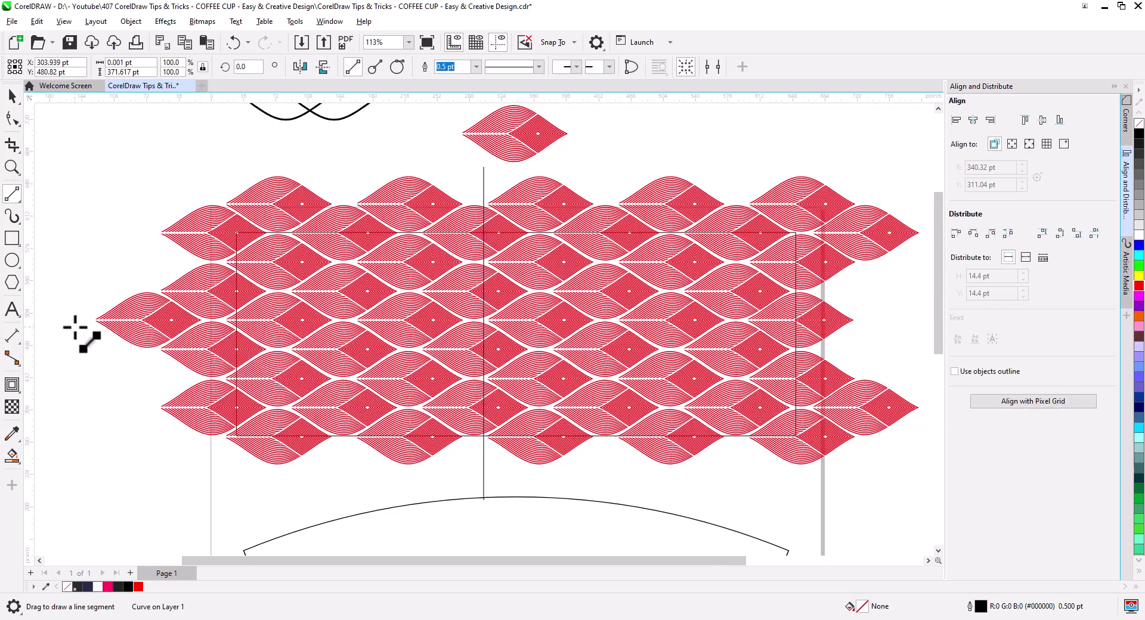
left_click_drag(73, 325, 886, 325)
key("space")
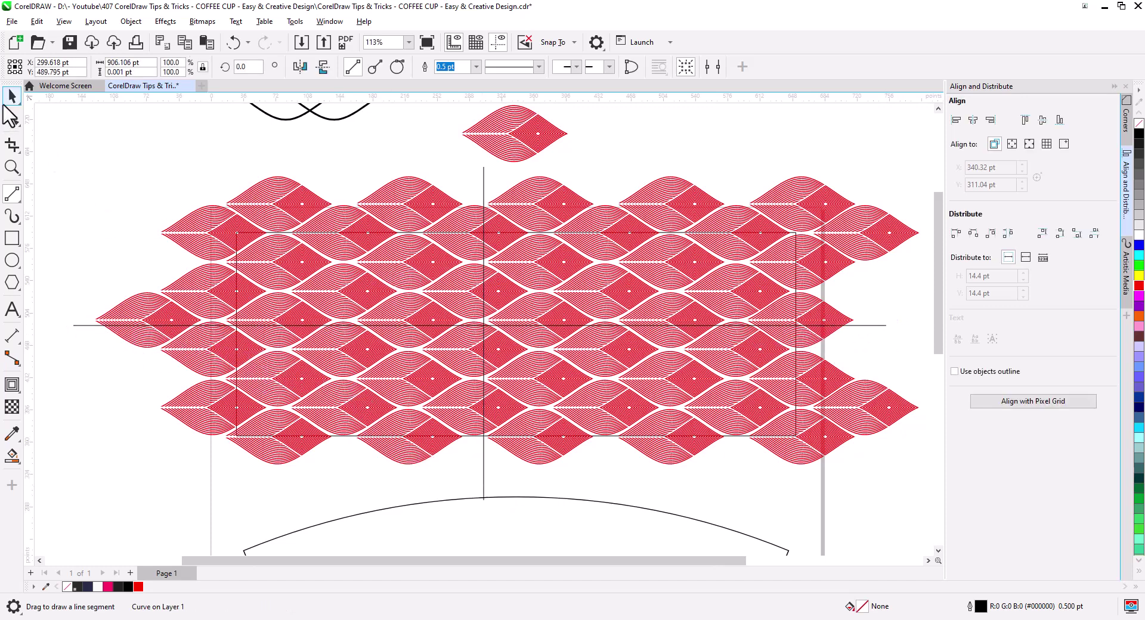
Align both lines to the rectangle's center and bring them to the front of the page
left_click(482, 177, "shift")
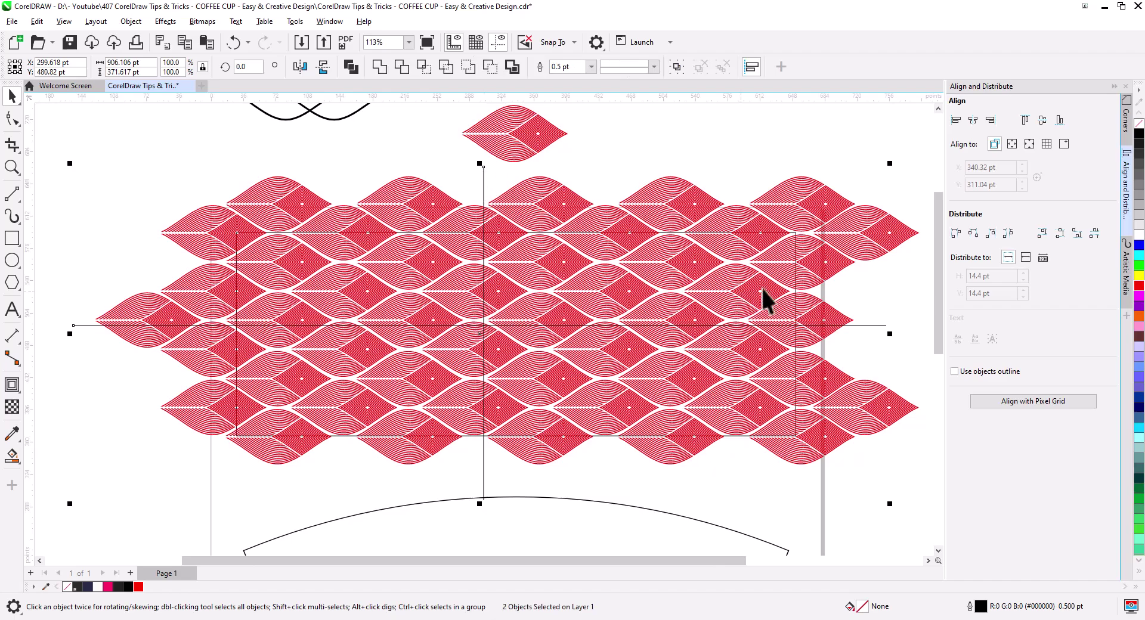
scroll(807, 307, "up", 3)
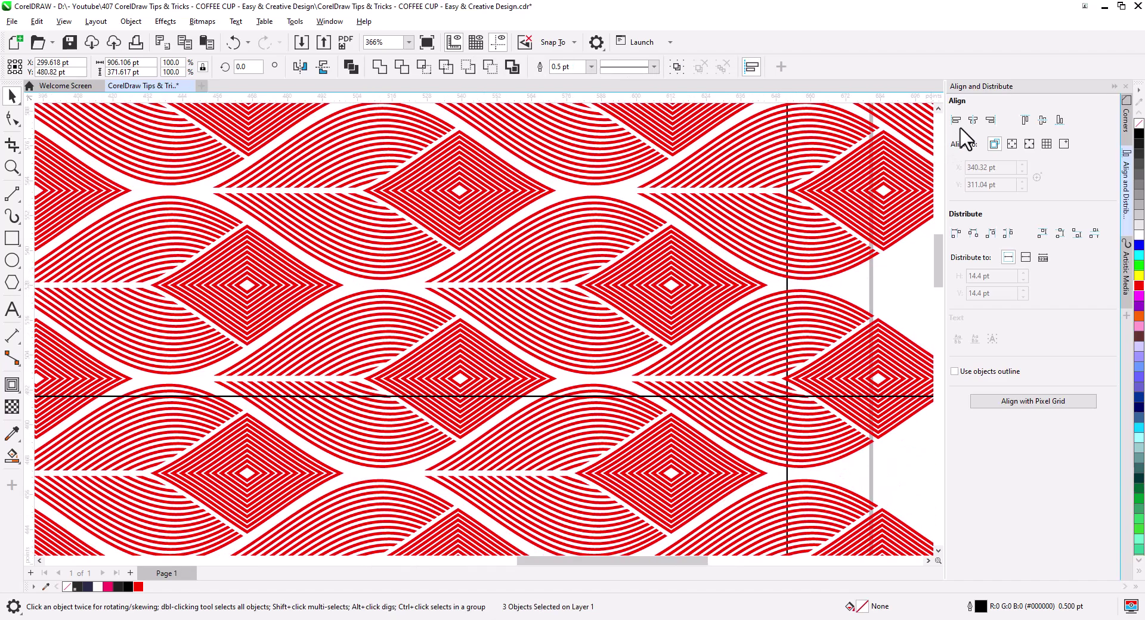
scroll(706, 292, "down", 2)
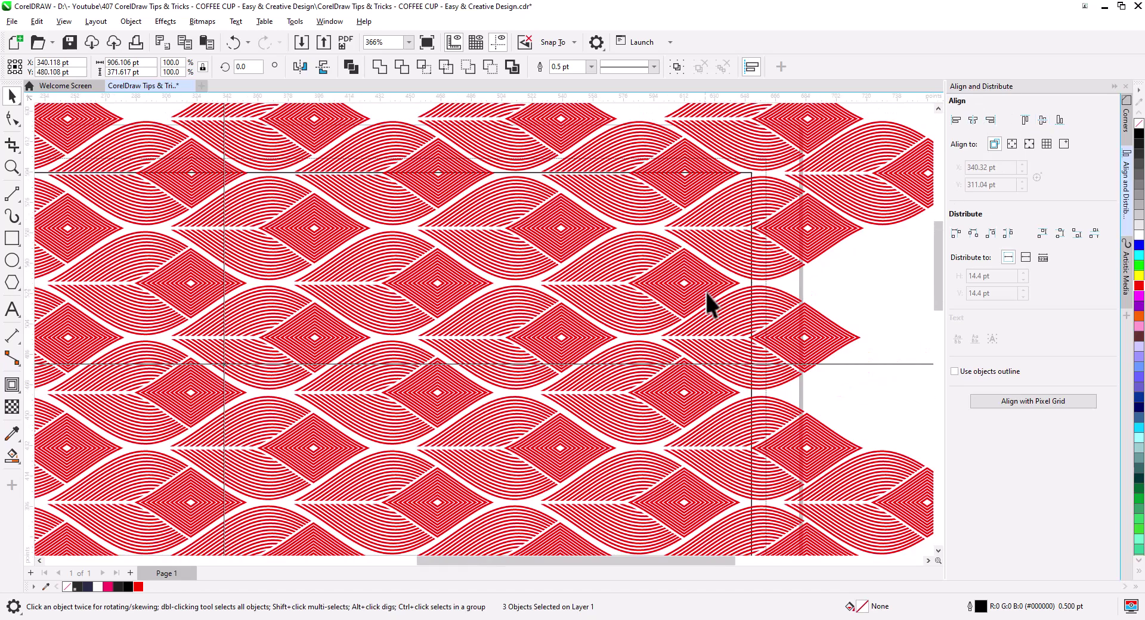
right_click(901, 365)
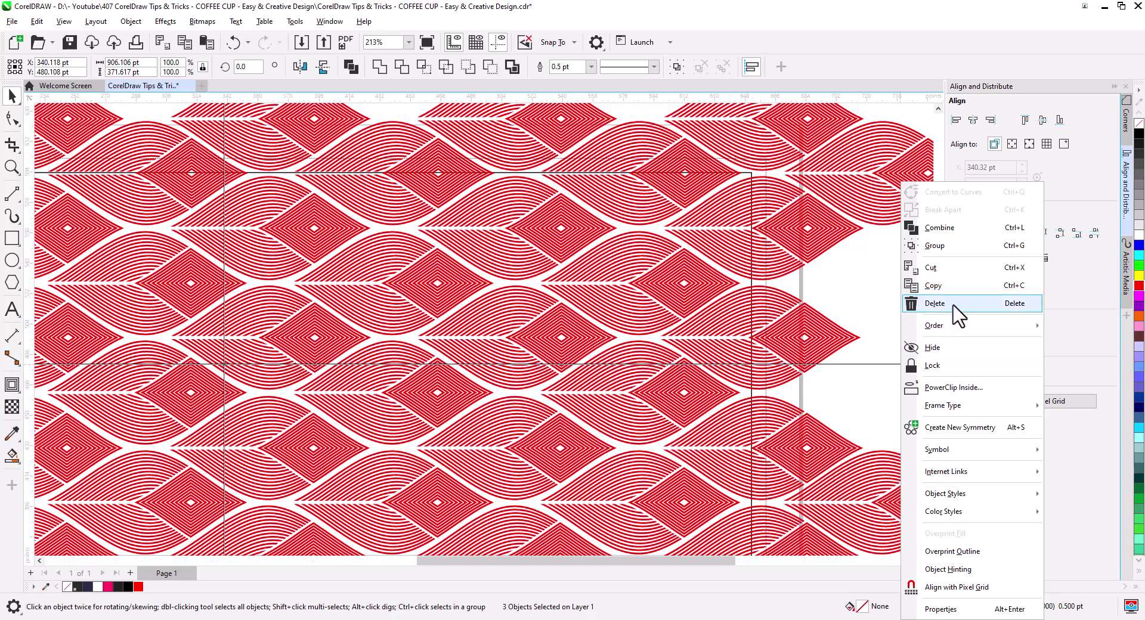
mouse_move(963, 332)
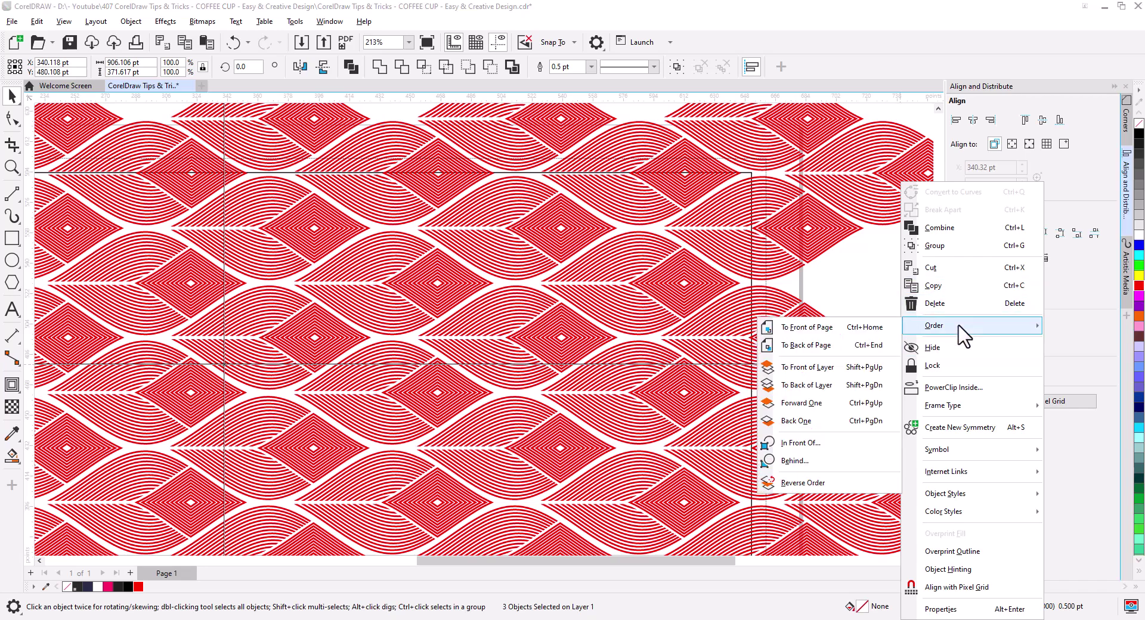
left_click(868, 328)
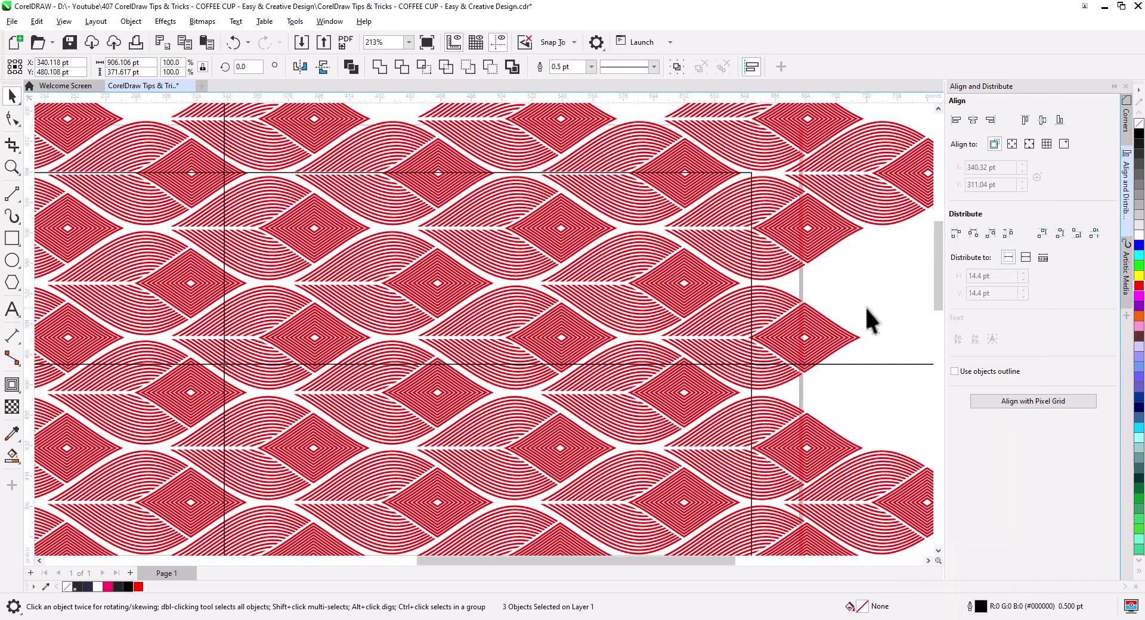
Move the leaf group about 24 pt to the right to position the pattern against the vertical center line
scroll(588, 298, "down", 2)
mouse_move(596, 371)
left_mouse_down()
mouse_move(714, 318)
mouse_move(609, 358)
mouse_move(609, 385)
left_mouse_up()
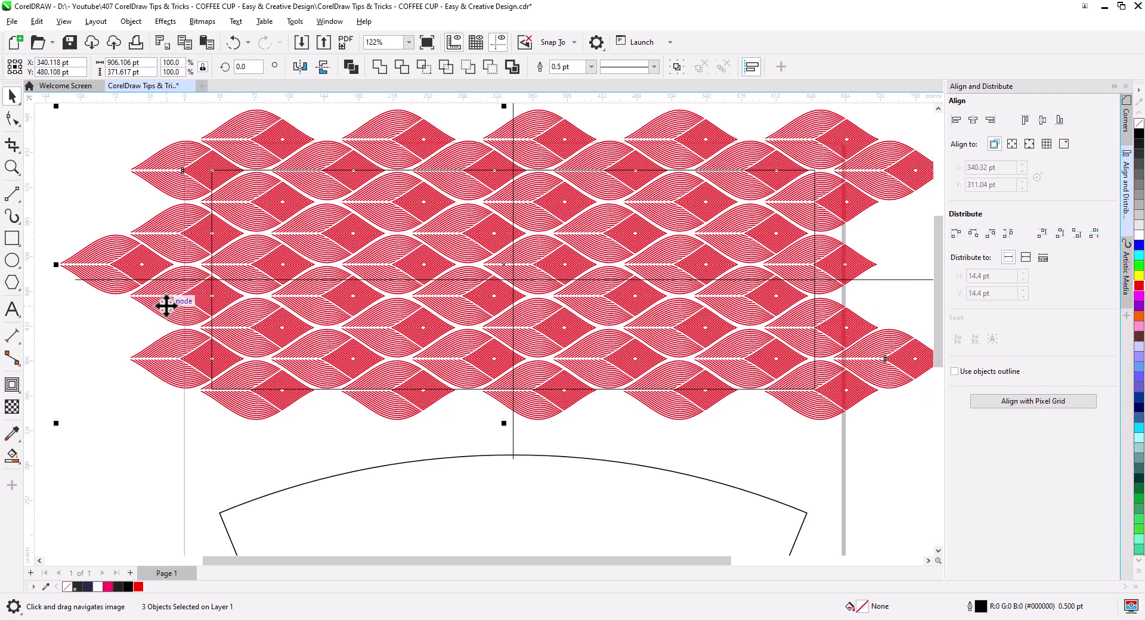
left_click_drag(166, 305, 188, 308)
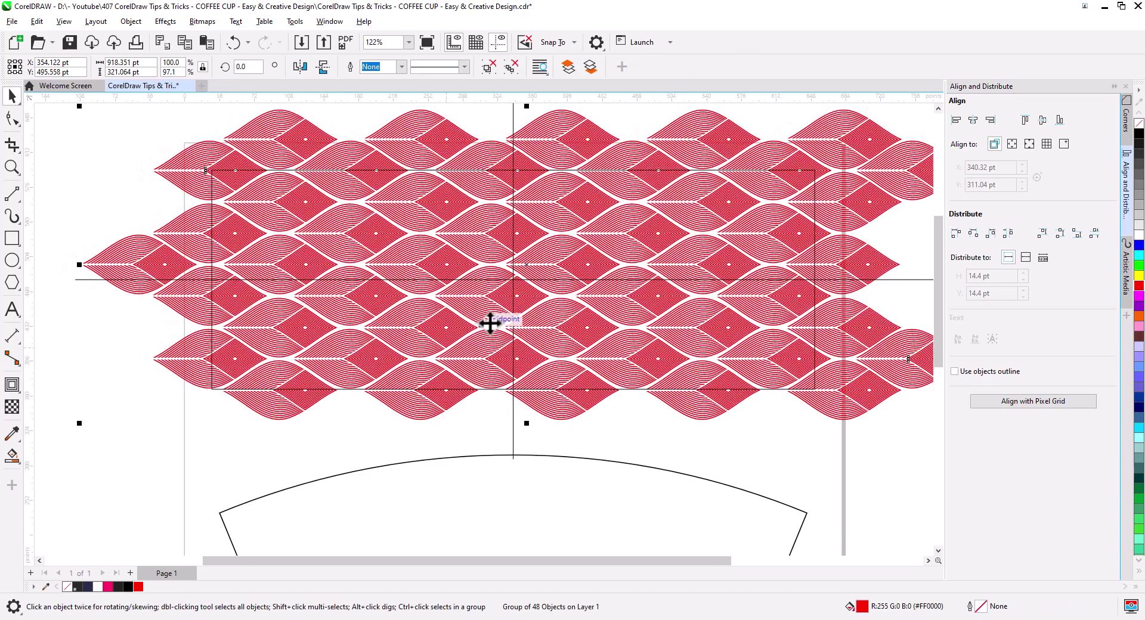
Examine how the leaf pattern lines up with the crossing center lines
scroll(513, 292, "up", 5)
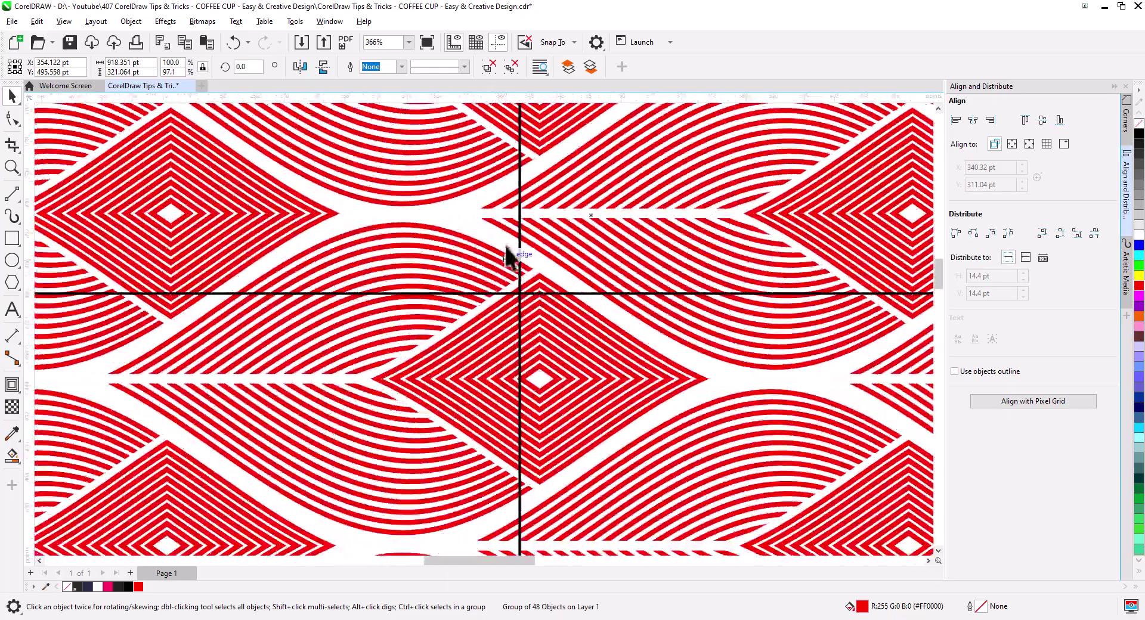
scroll(484, 218, "up", 2)
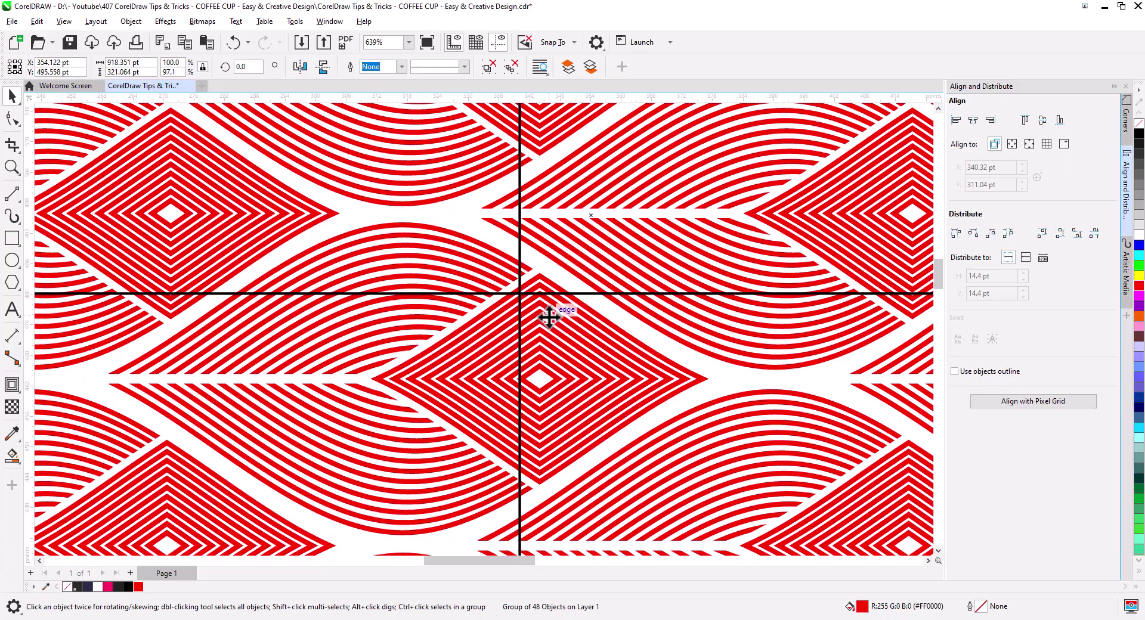
scroll(549, 322, "down", 4)
scroll(549, 337, "down", 2)
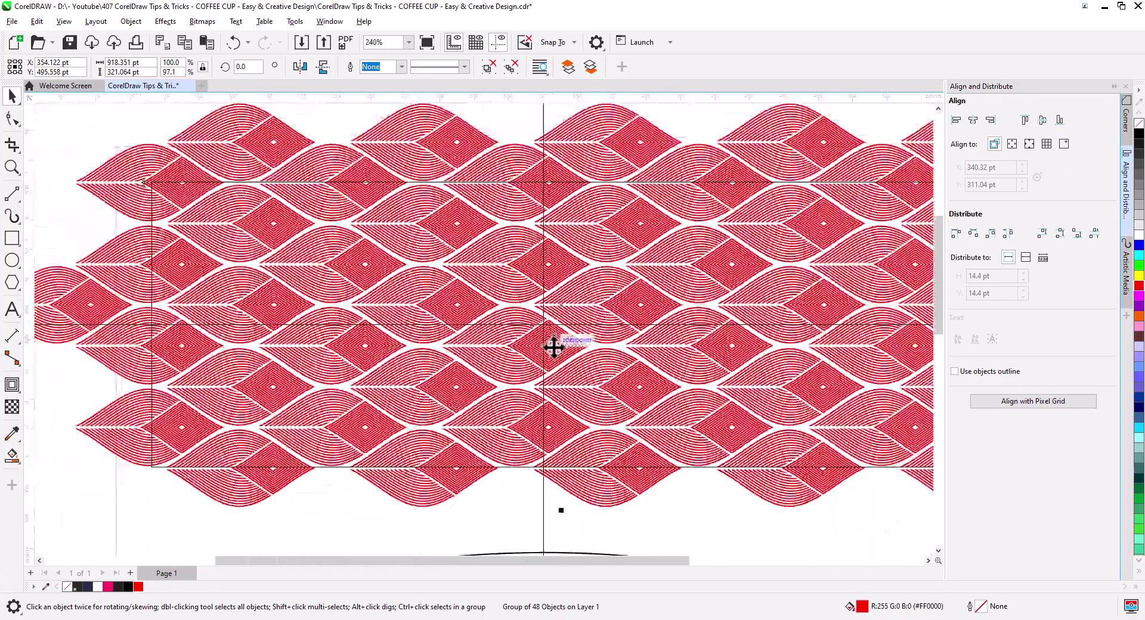
left_click_drag(582, 353, 521, 357)
scroll(521, 356, "down", 1)
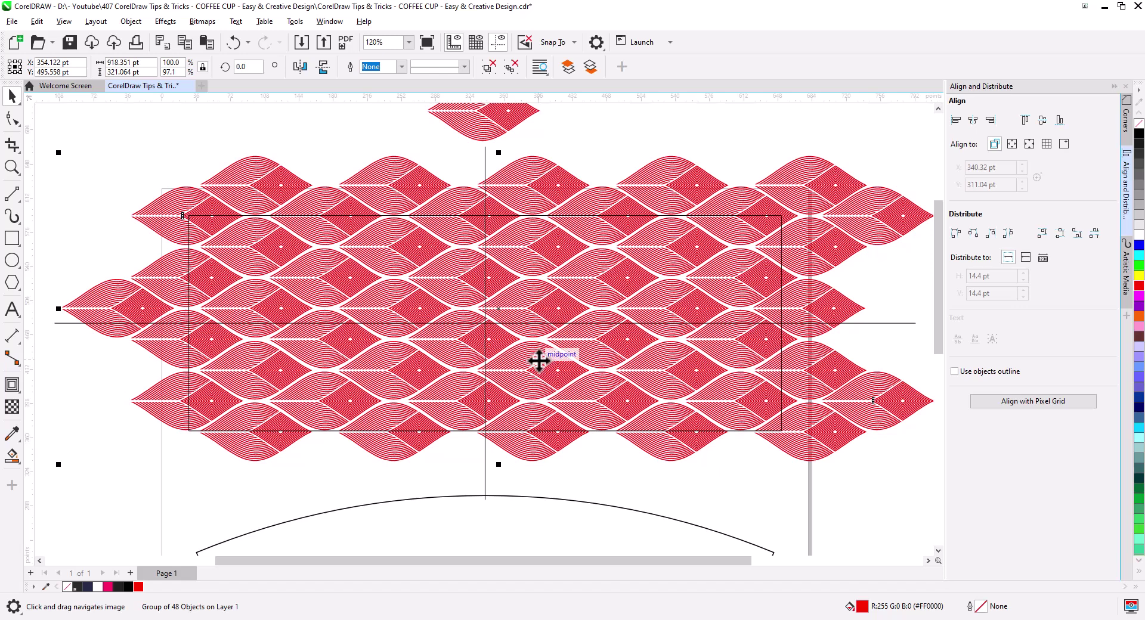
left_click(547, 164)
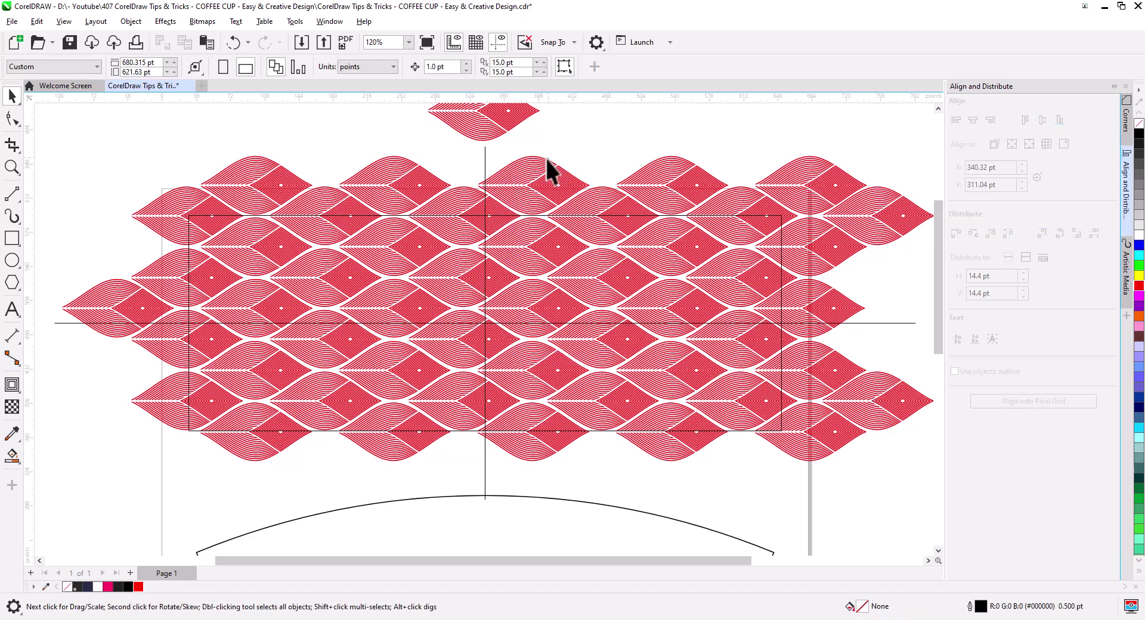
Copy the leaf group onto a newly added second page and ungroup the copy
left_click(534, 215)
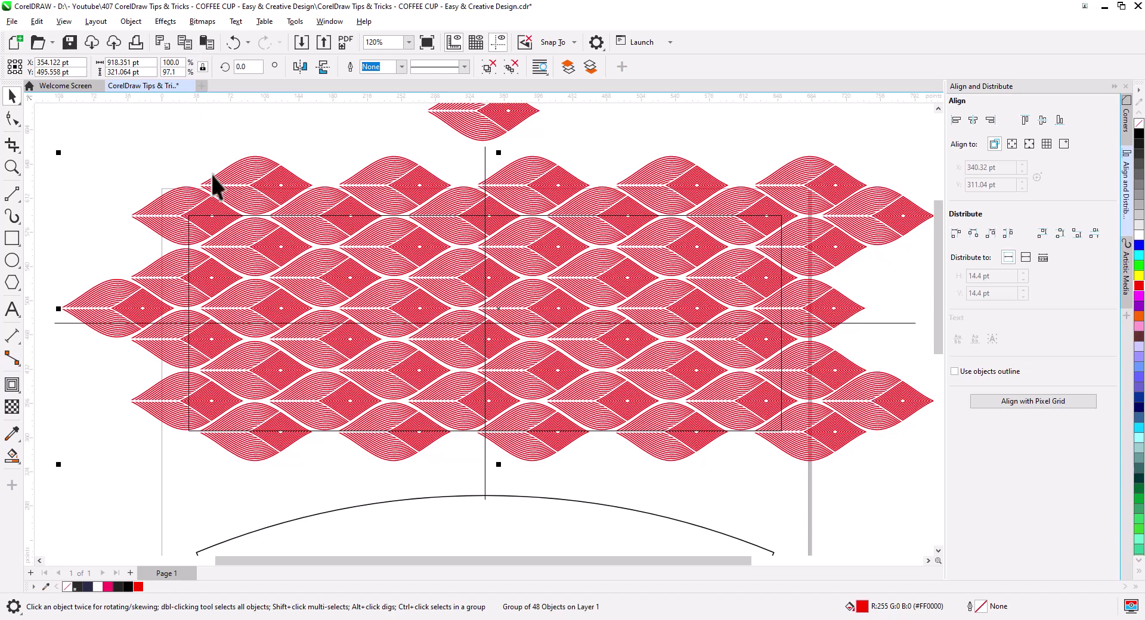
left_click(130, 572)
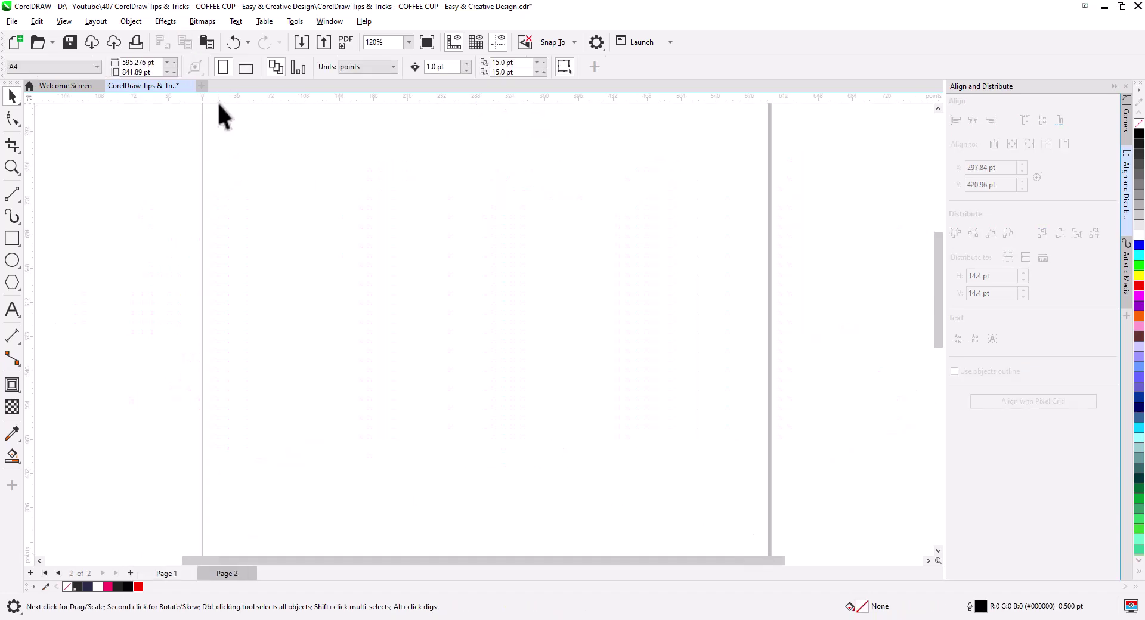
left_click(206, 42)
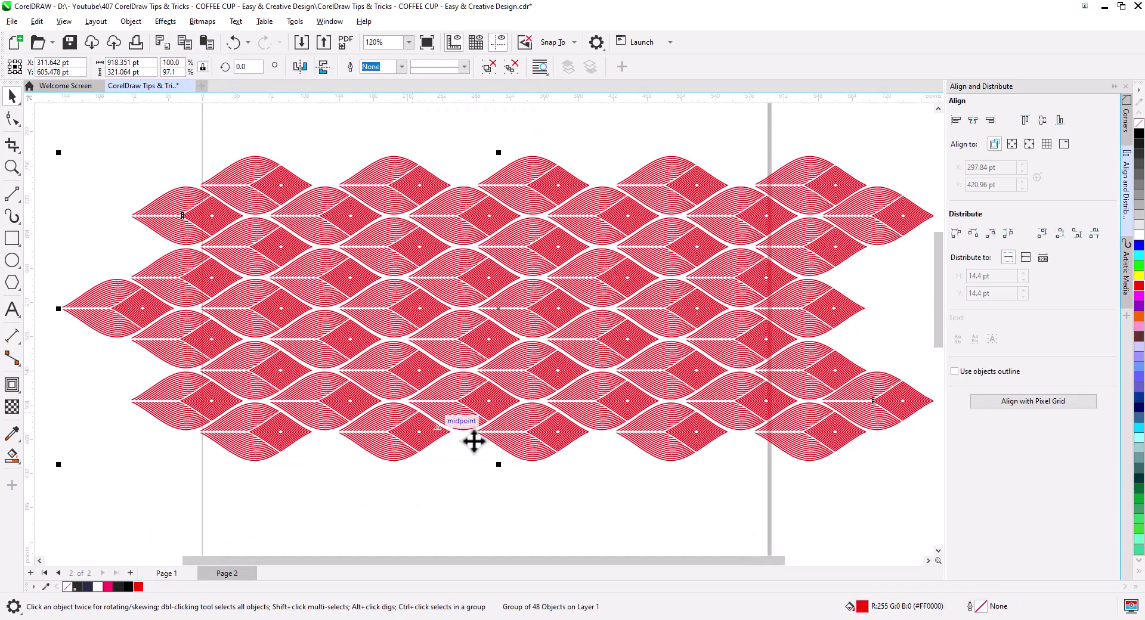
left_click(488, 66)
left_click(463, 113)
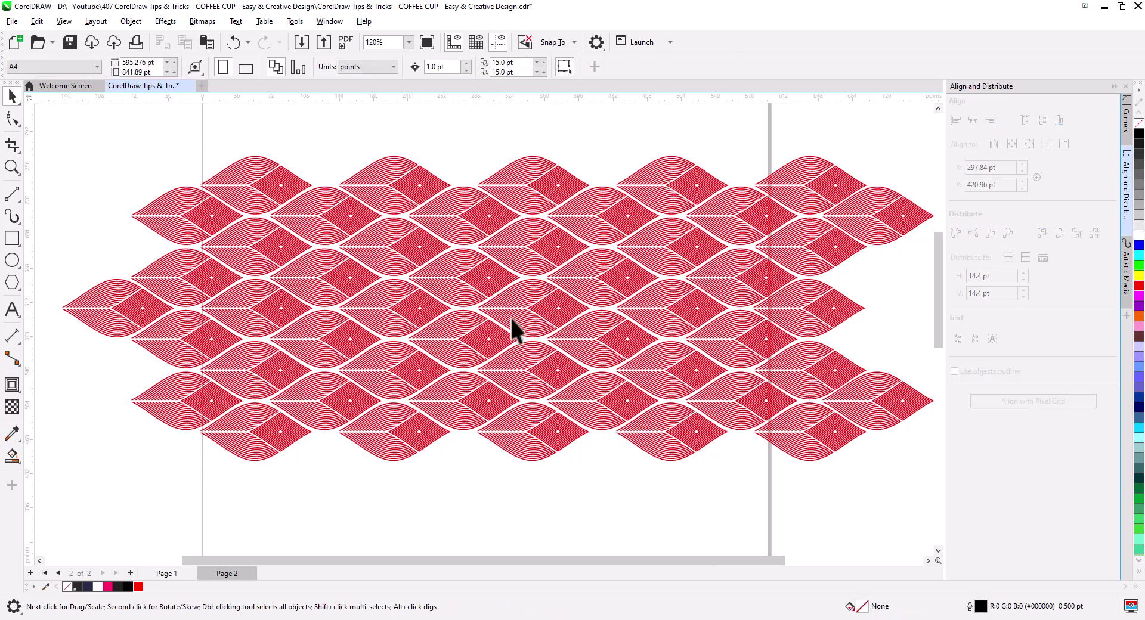
Delete three leaves stacked in the middle column of the pattern on page 2
left_click(525, 310)
key("Delete")
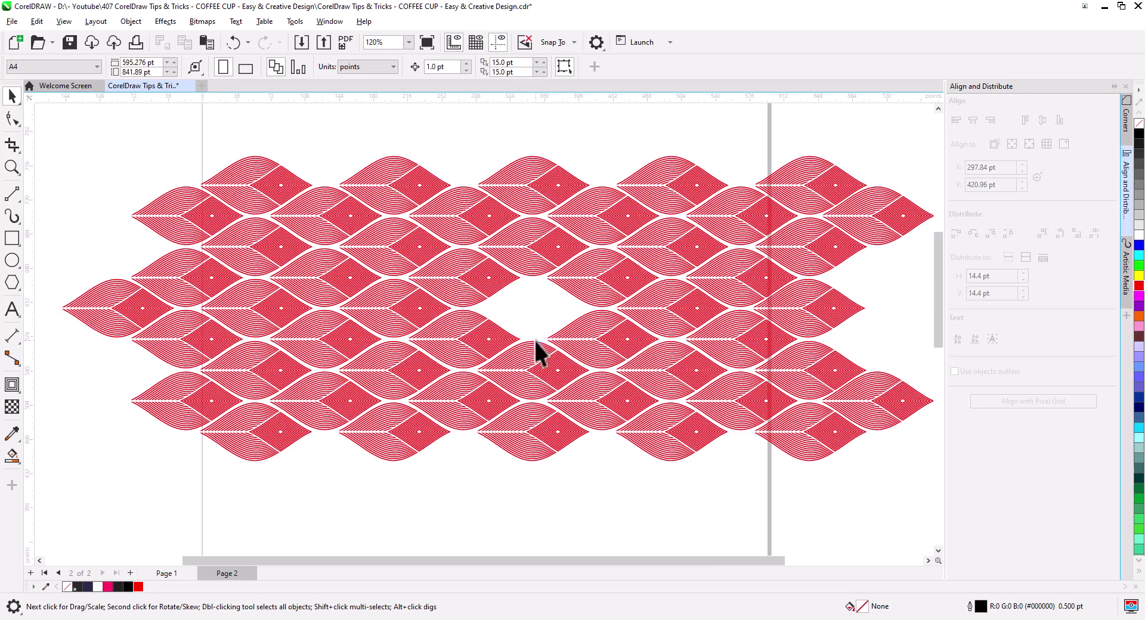
scroll(536, 352, "up", 2)
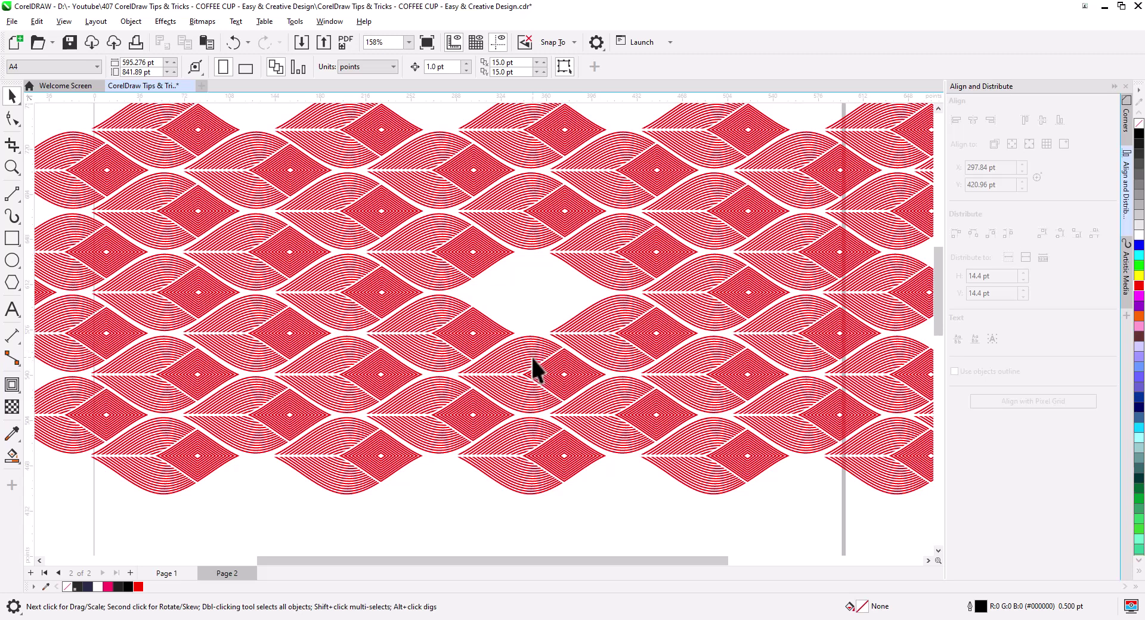
left_click(532, 358)
key("Delete")
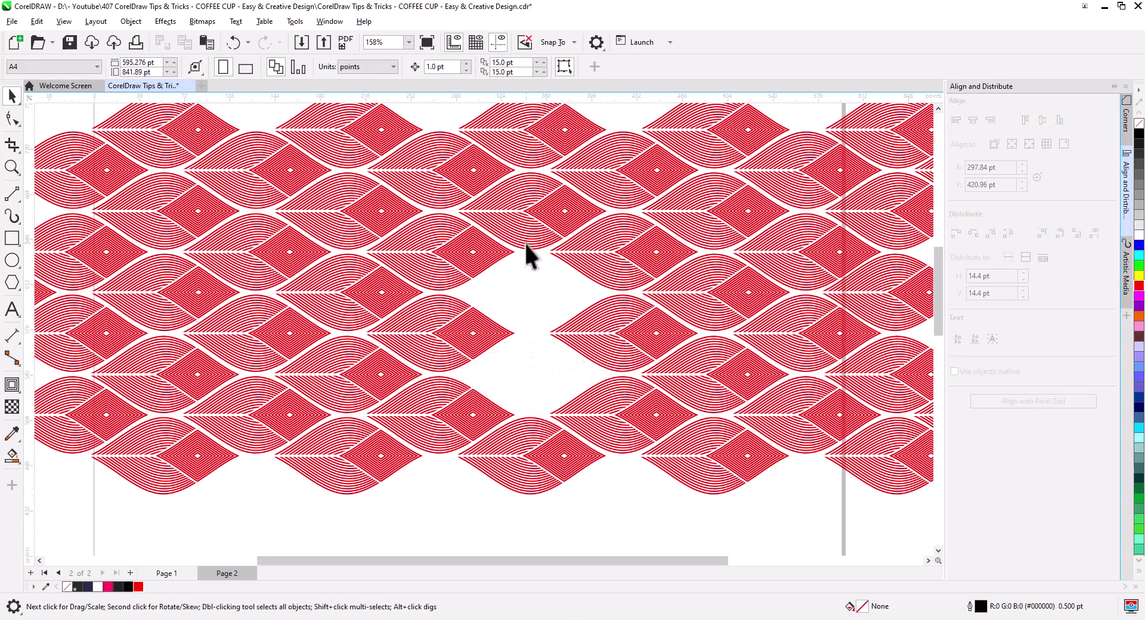
left_click(527, 250)
key("Delete")
Delete six more leaves on both sides of the gap to form a symmetrical diamond-shaped opening
left_click(442, 268)
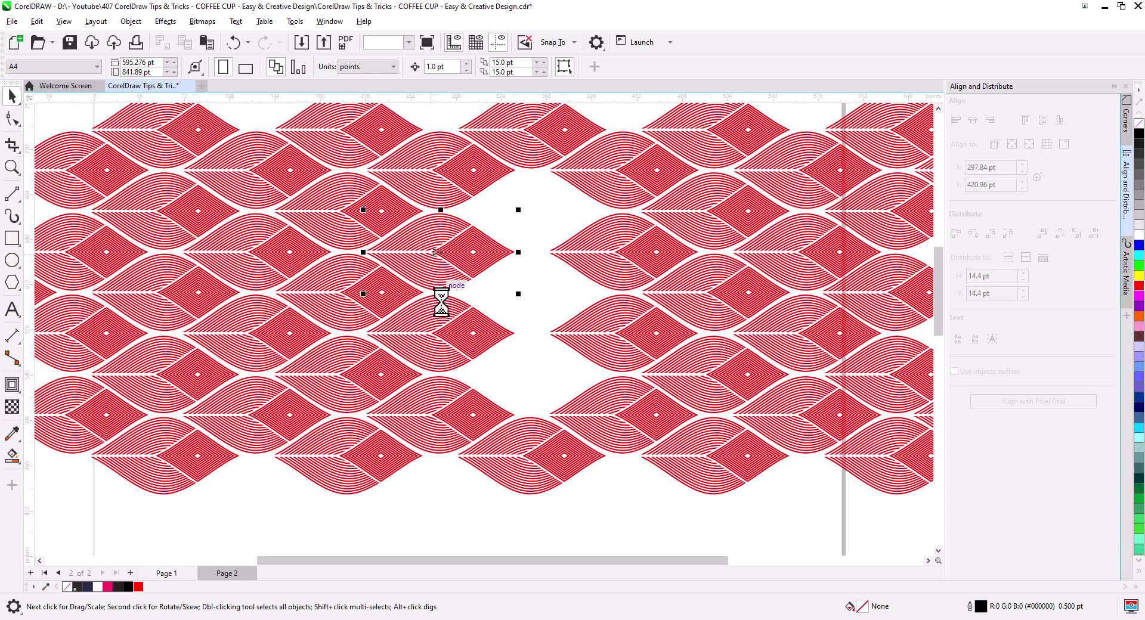
key("Delete")
left_click(446, 327)
key("Delete")
left_click(599, 250)
key("Delete")
left_click(594, 327)
key("Delete")
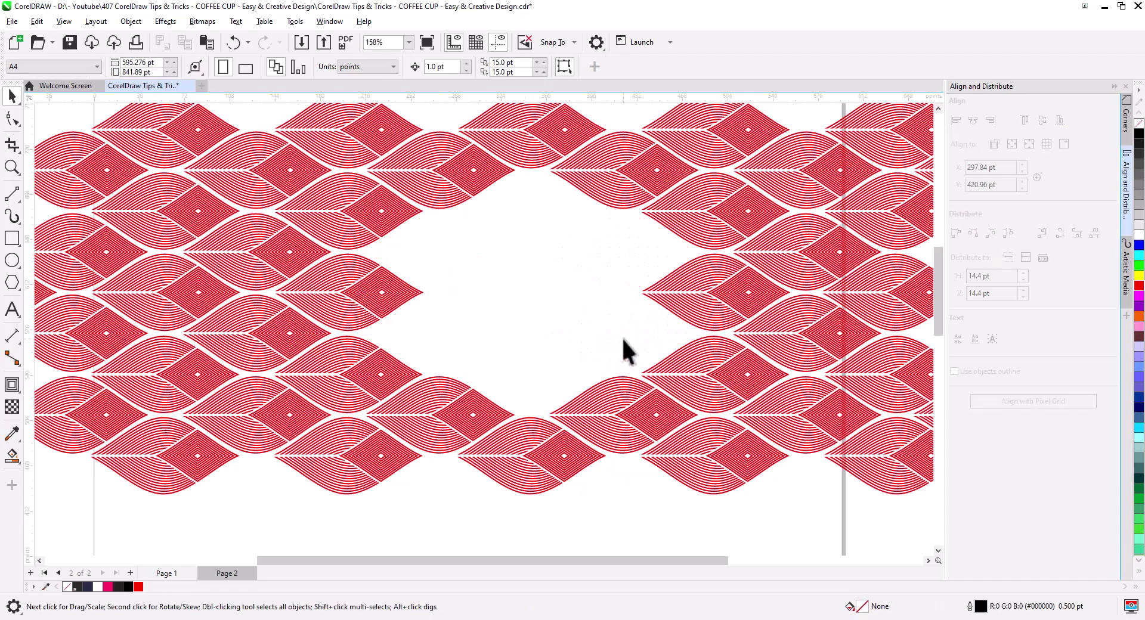
left_click(680, 309)
key("Delete")
key("Delete")
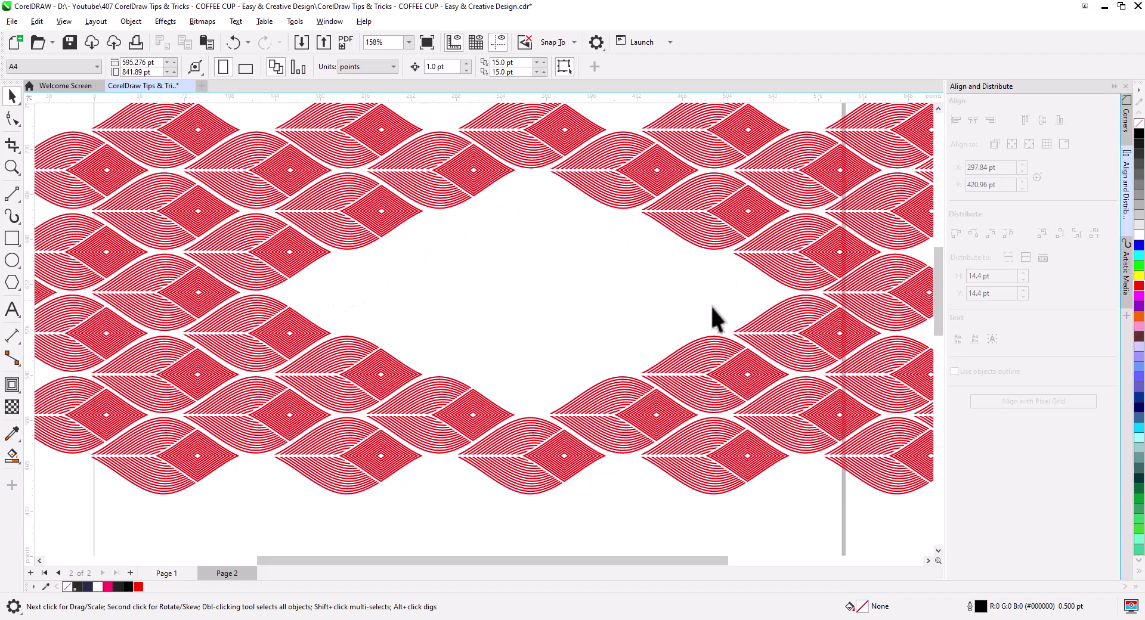
Select all the remaining leaves on page 2 and group them
scroll(501, 316, "down", 3)
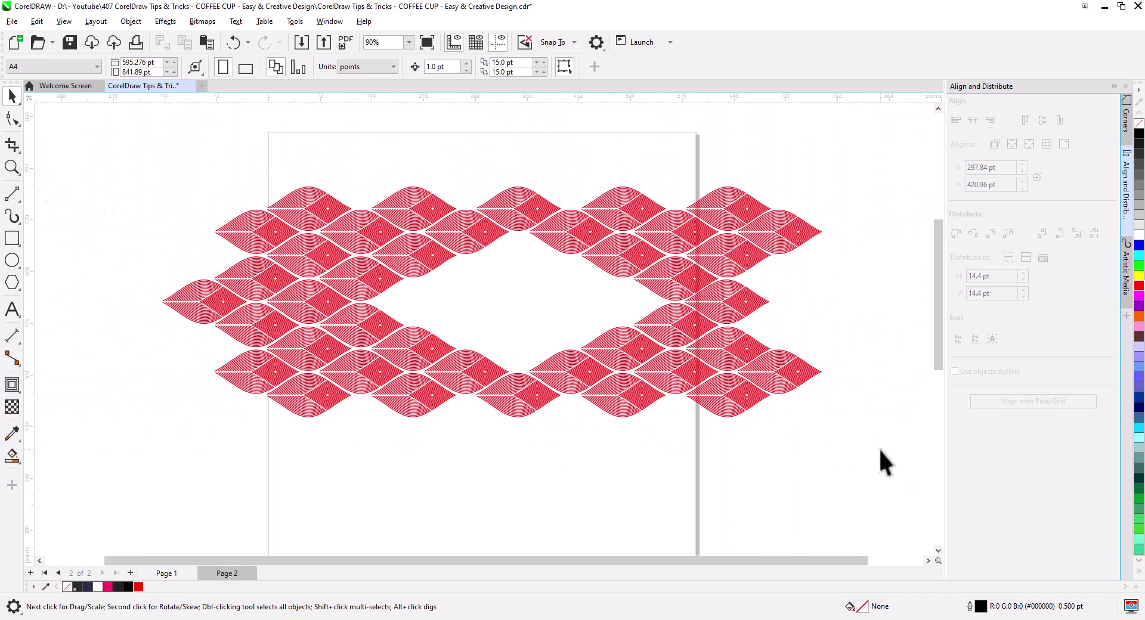
left_click_drag(880, 450, 224, 237)
left_click_drag(121, 160, 119, 159)
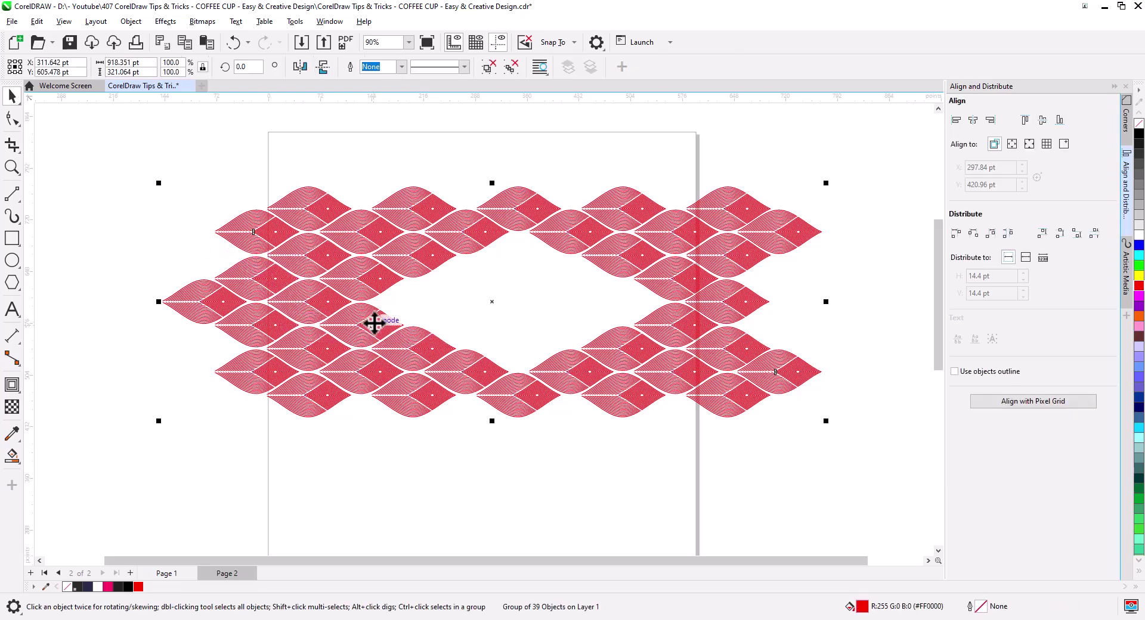
Draw a vertical line about 198 pt long and a horizontal line about 527 pt long across the diamond-shaped opening
left_click(14, 195)
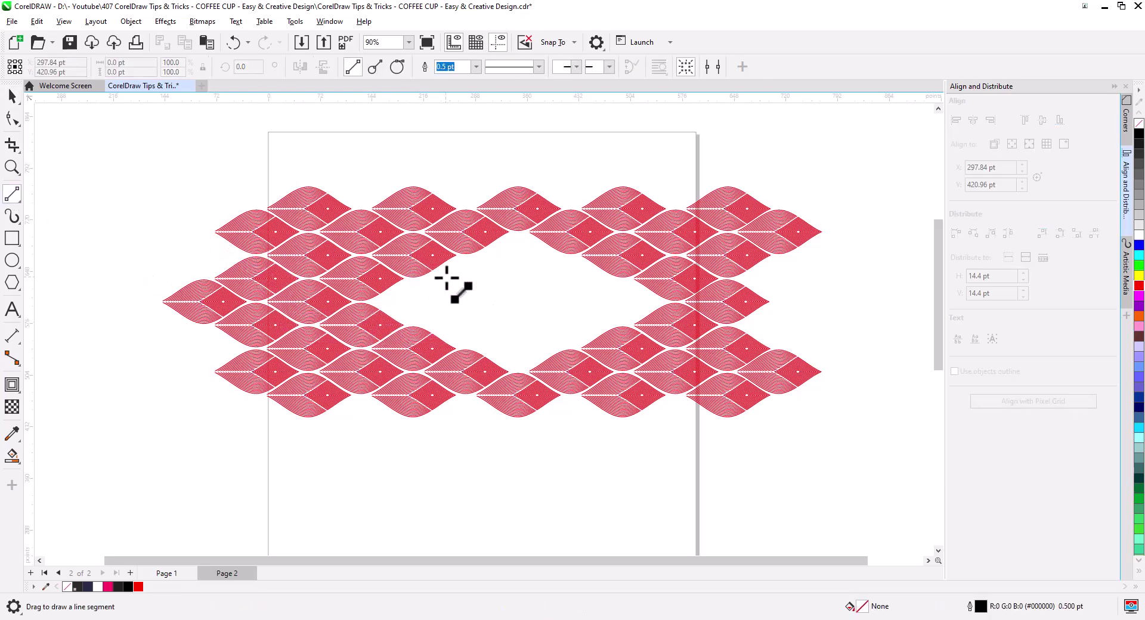
left_click_drag(518, 232, 519, 373)
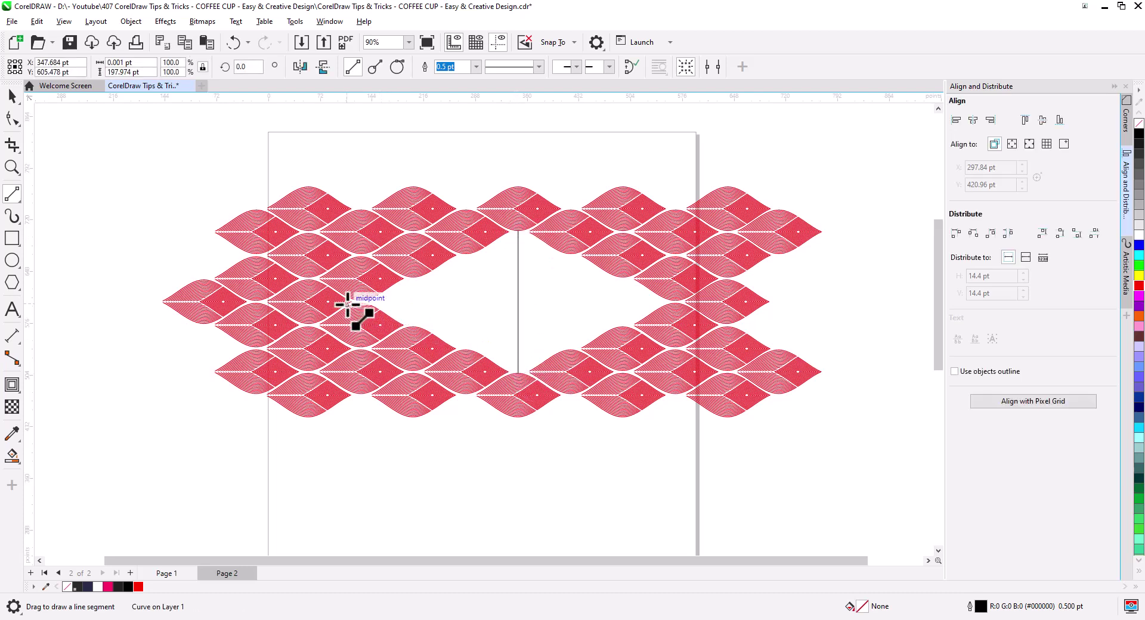
left_click_drag(352, 303, 729, 305)
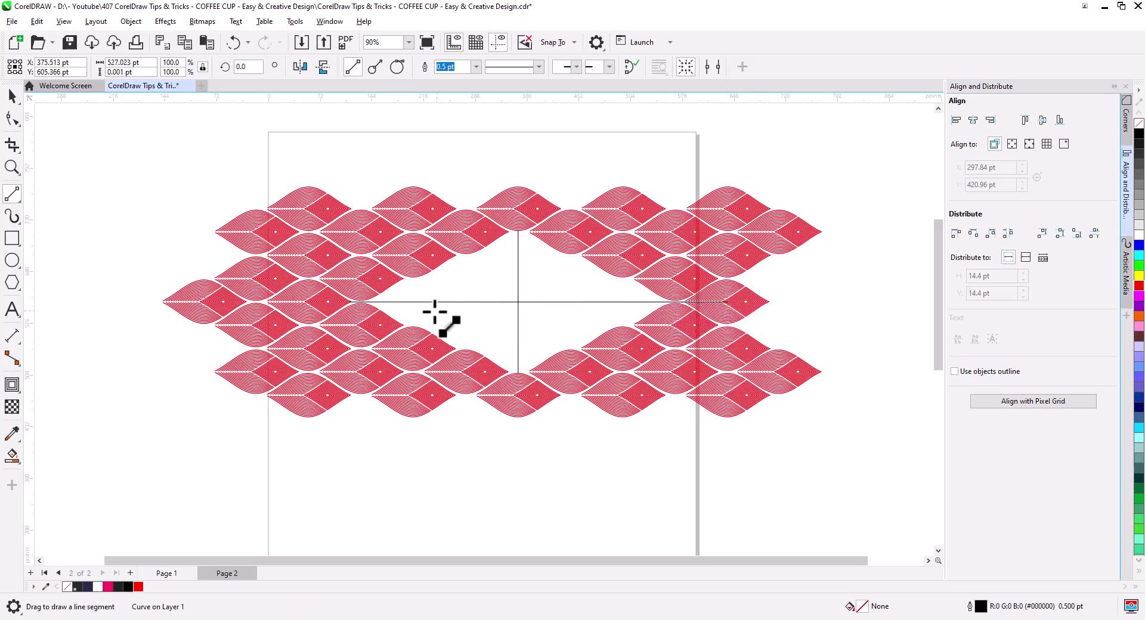
Group both lines in the opening with the leaf pattern
left_click(12, 95)
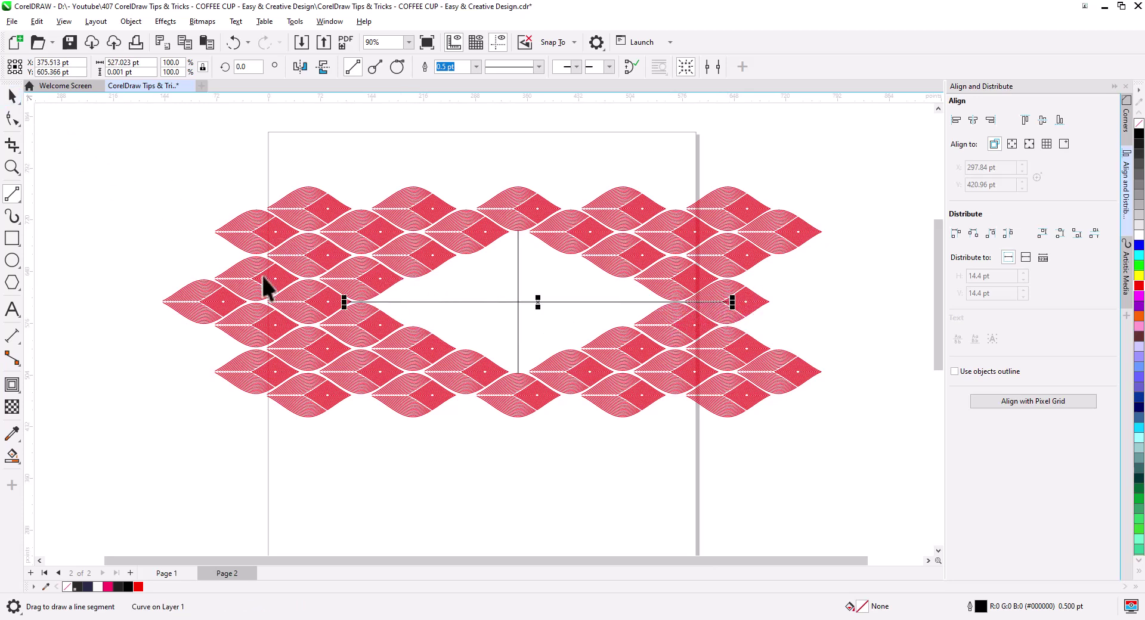
left_click(516, 277, "shift")
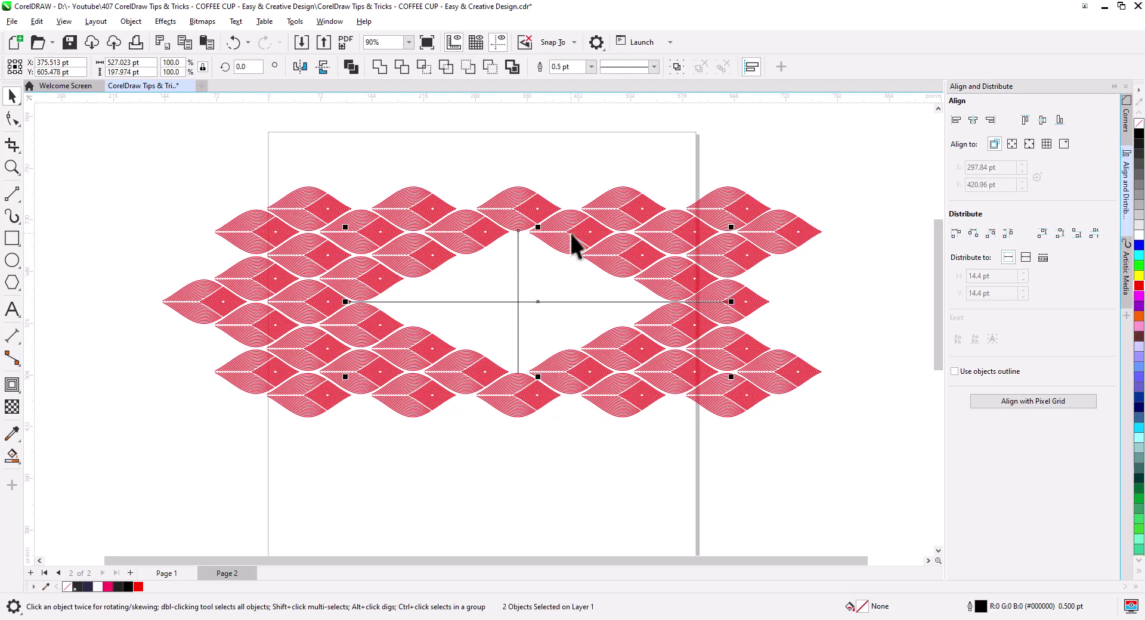
left_click(484, 233, "shift")
right_click(571, 224)
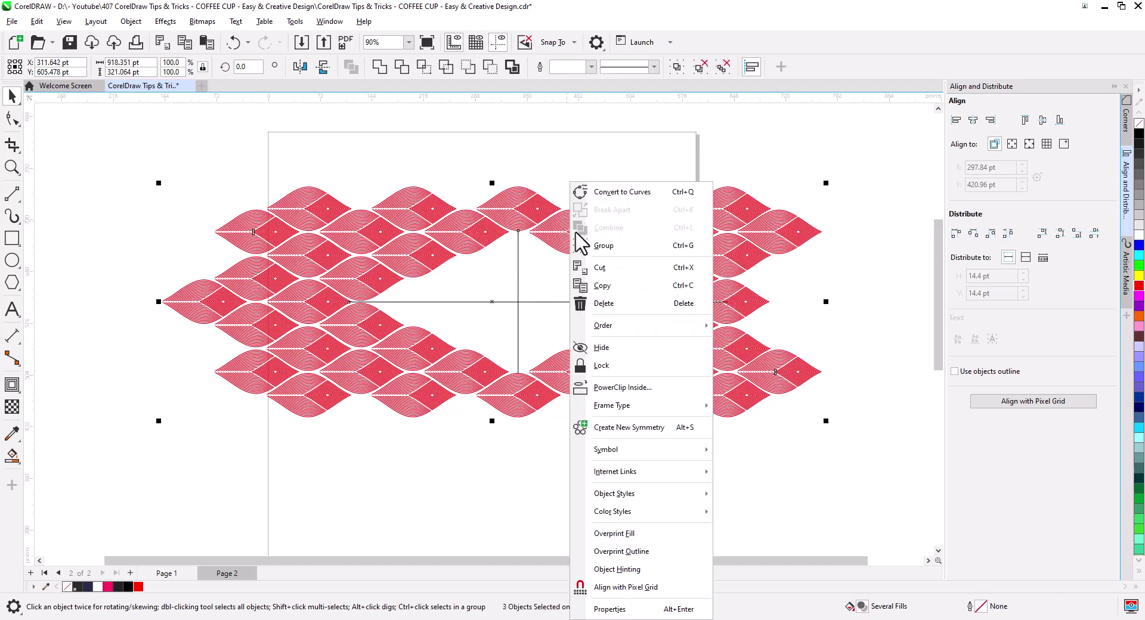
left_click(603, 246)
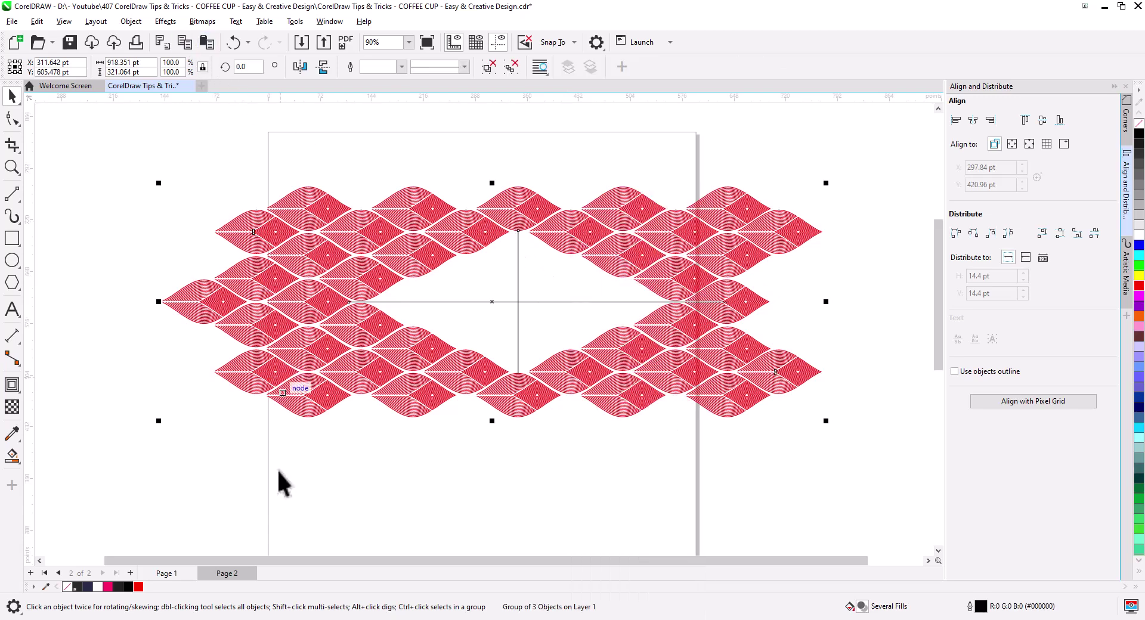
Replace the leaf pattern on page 1 with the hollow group, placing its line crossing on the rectangle's center
left_click(167, 574)
left_click(533, 216)
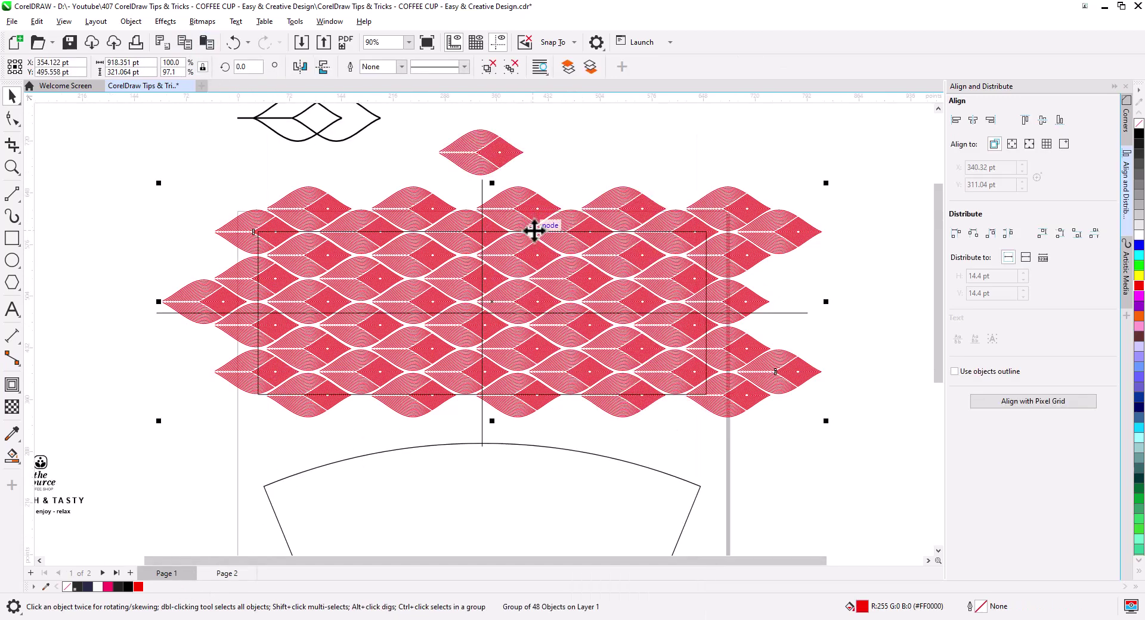
key("Delete")
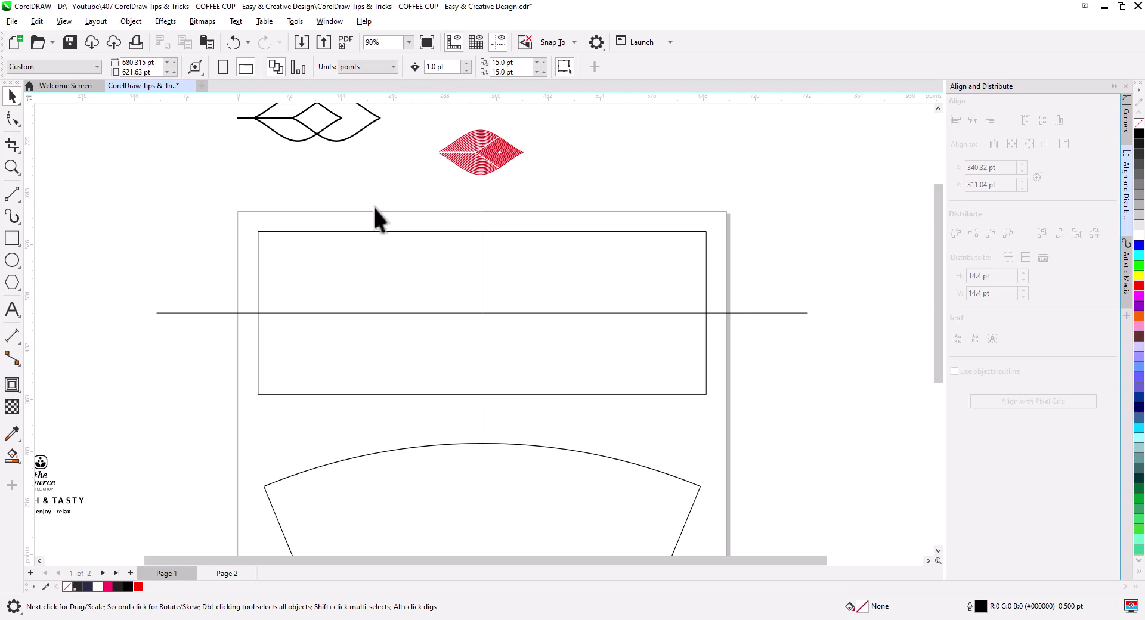
left_click(207, 42)
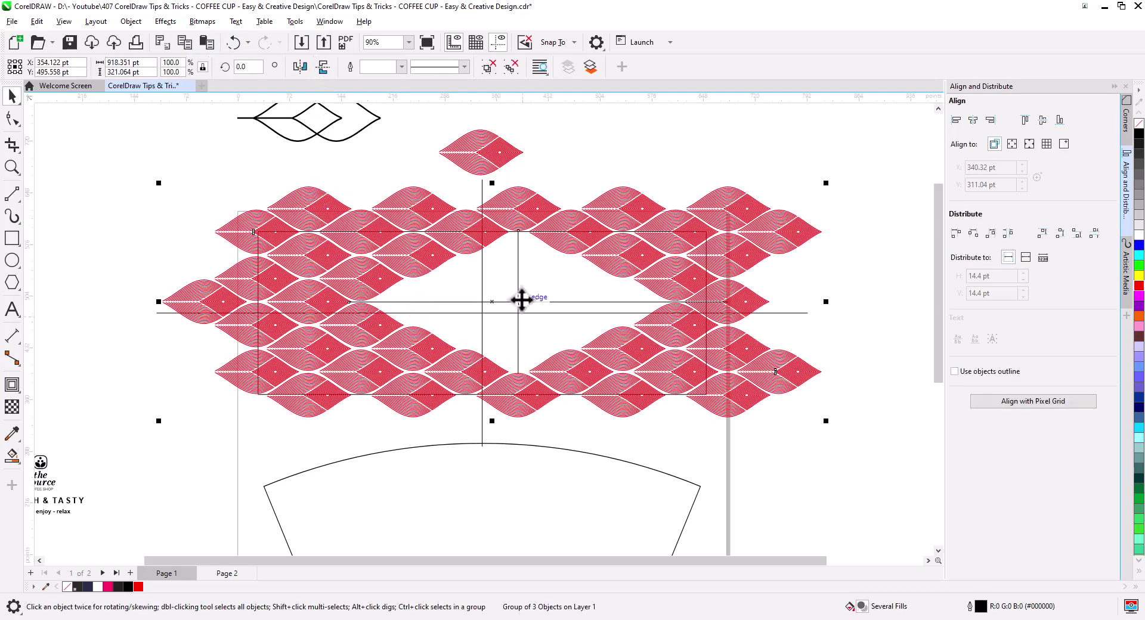
left_click_drag(519, 302, 483, 313)
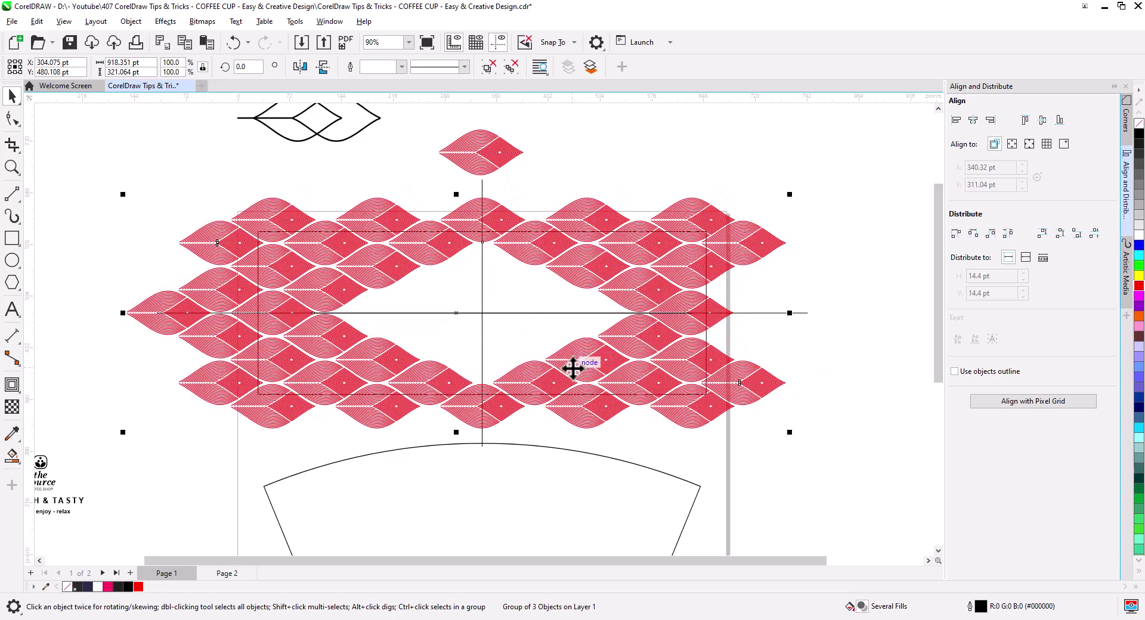
Scale the leaf group about its center to about 748 pt wide and 280 pt high, matching leaf midlines to the rectangle's top and bottom edges
scroll(514, 334, "up", 1)
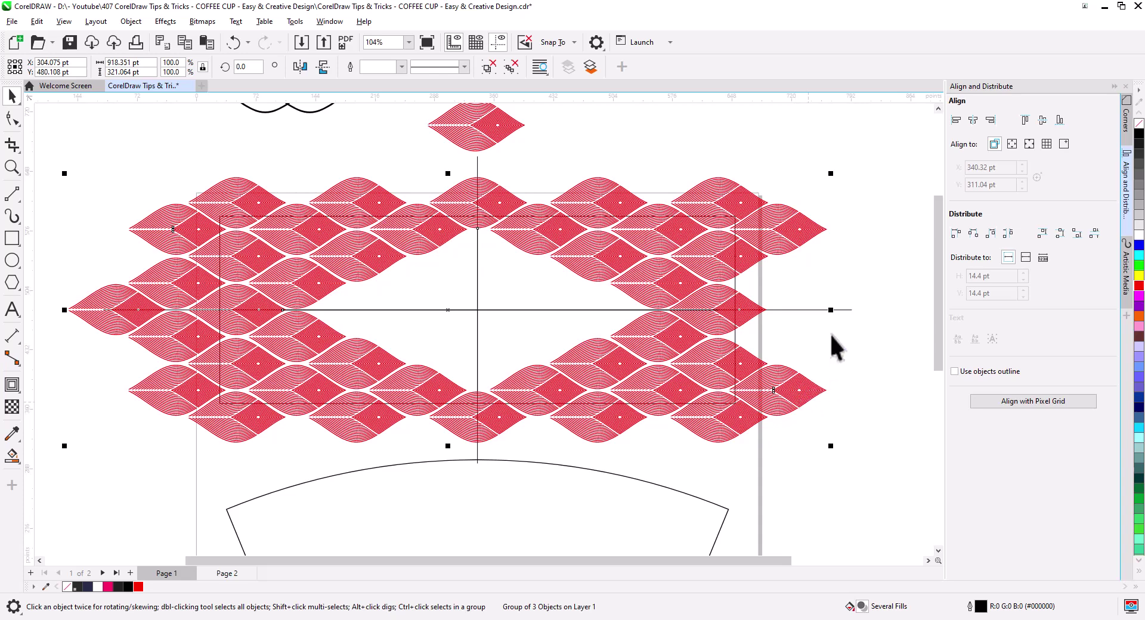
left_click_drag(831, 310, 760, 311)
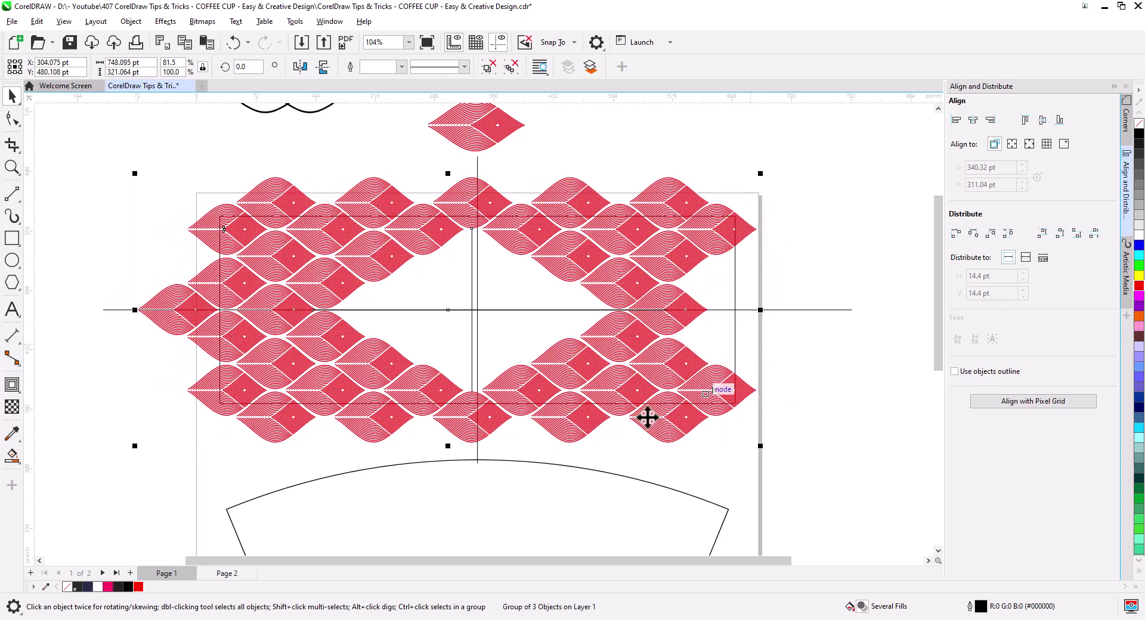
left_click_drag(449, 447, 451, 430)
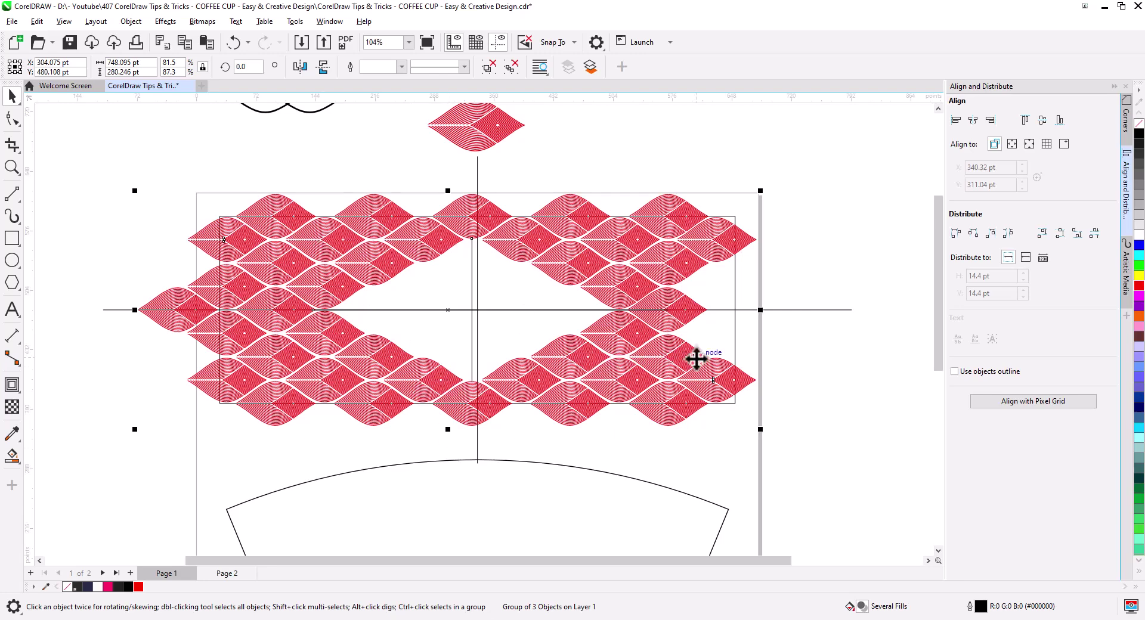
Narrow the leaf group about its center to about 696 pt, and from its left side to about 676 pt, fitting the rectangle's sides
scroll(659, 352, "up", 3)
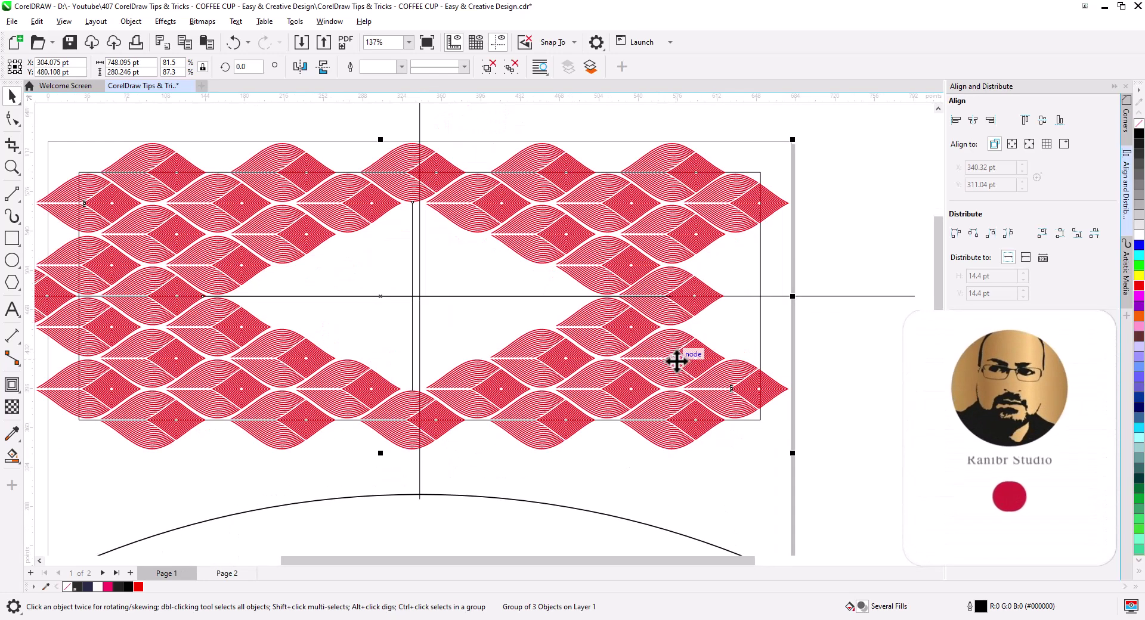
scroll(857, 293, "up", 1)
left_click_drag(857, 289, 820, 287)
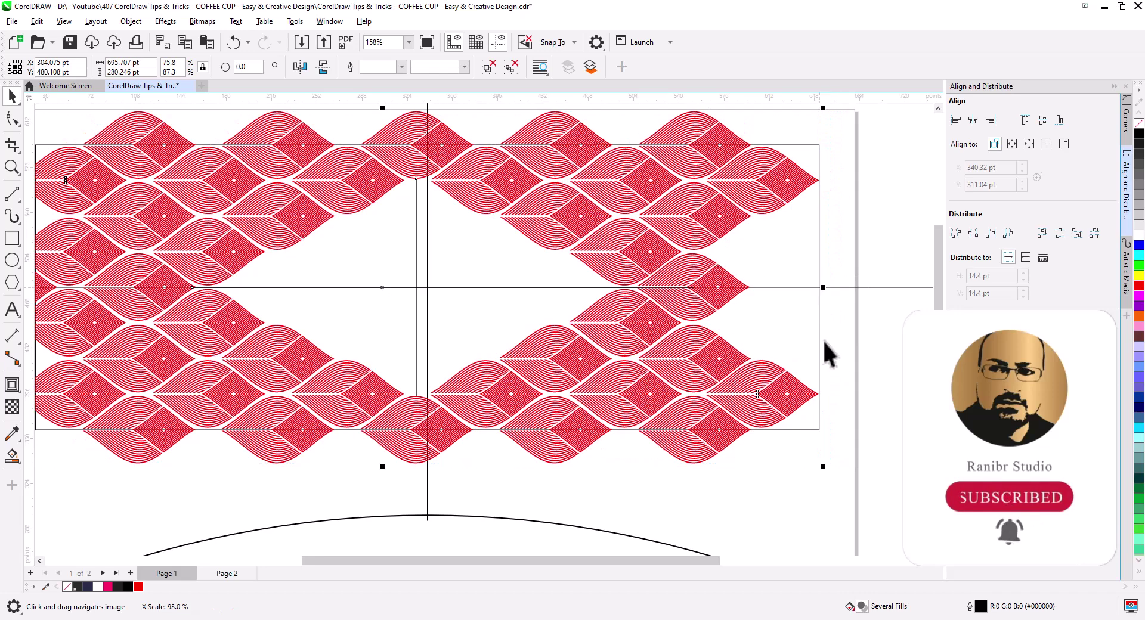
left_click_drag(694, 400, 776, 387)
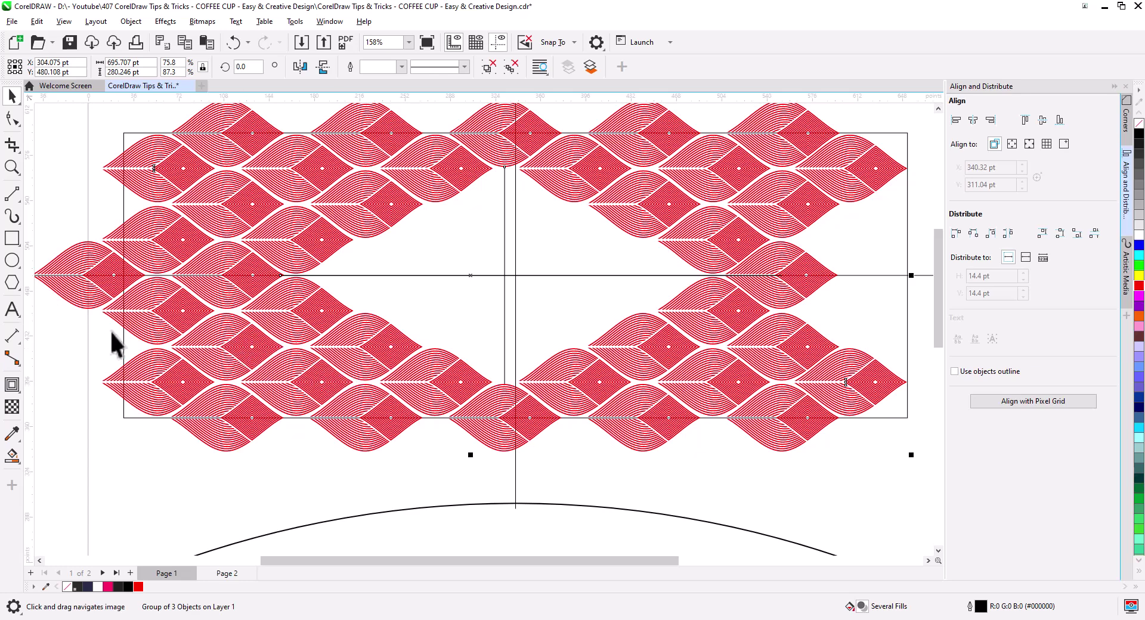
scroll(144, 337, "down", 3)
left_click_drag(130, 295, 145, 297)
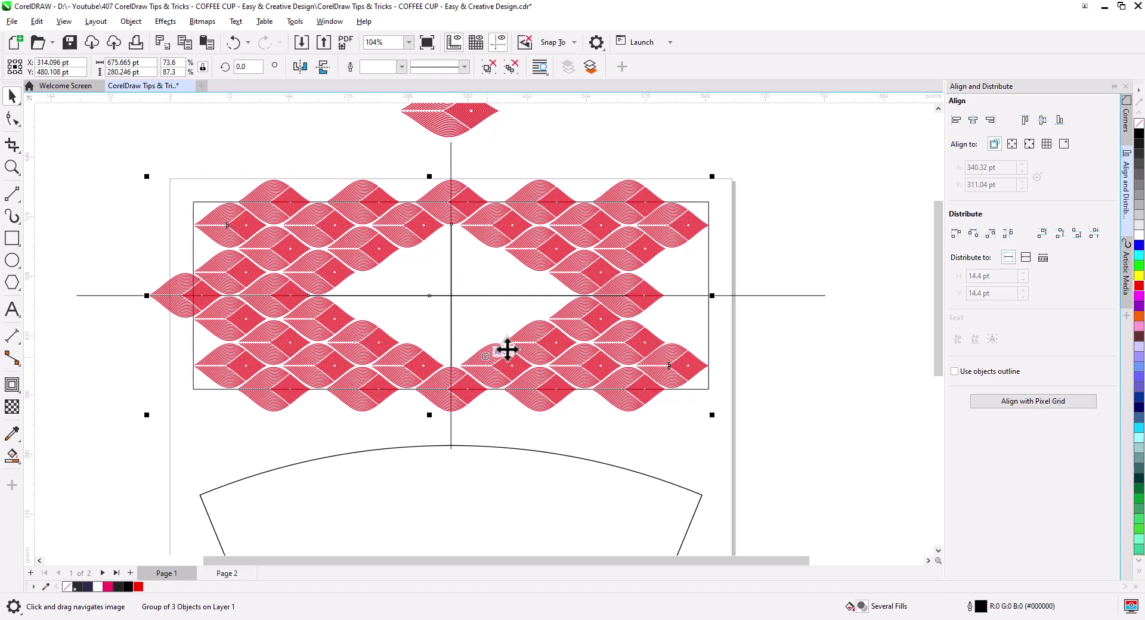
Delete the long horizontal and vertical guide lines that cross at the rectangle's center
left_click(755, 326)
left_click(742, 295)
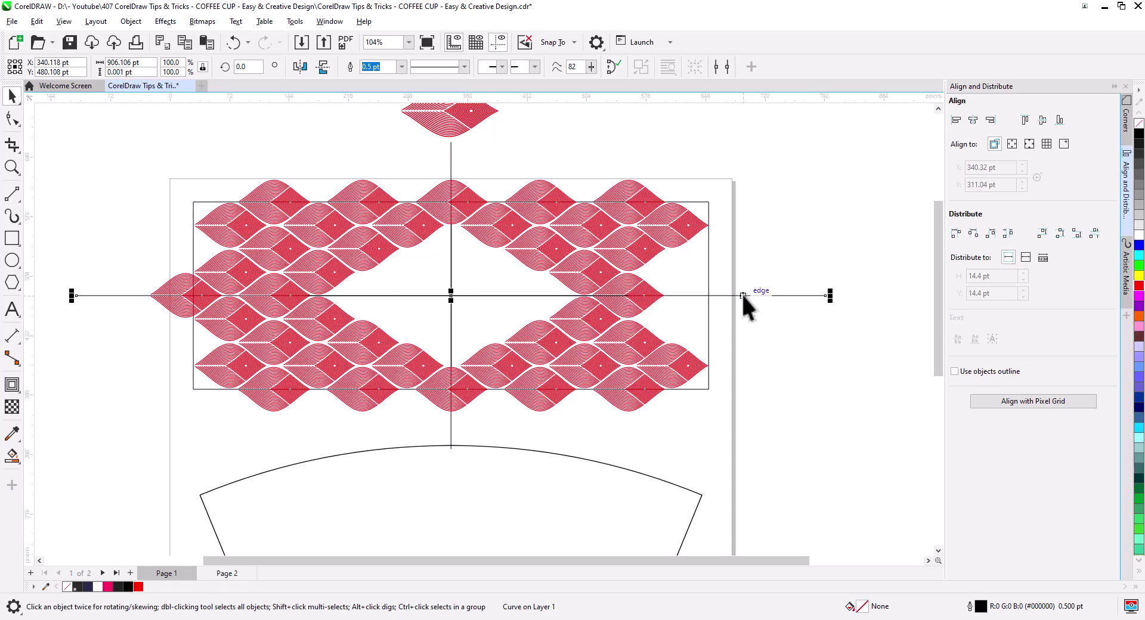
key("Delete")
left_click(450, 160)
key("Delete")
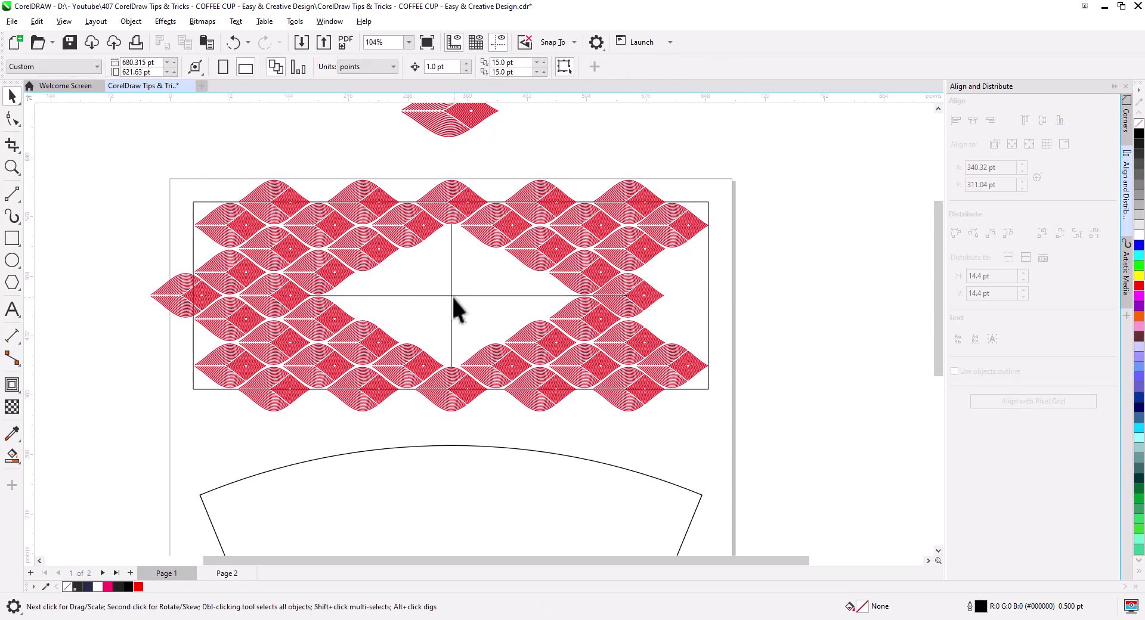
Ungroup the leaf pattern from its alignment lines and delete both short lines crossing inside the diamond opening
left_click(452, 296)
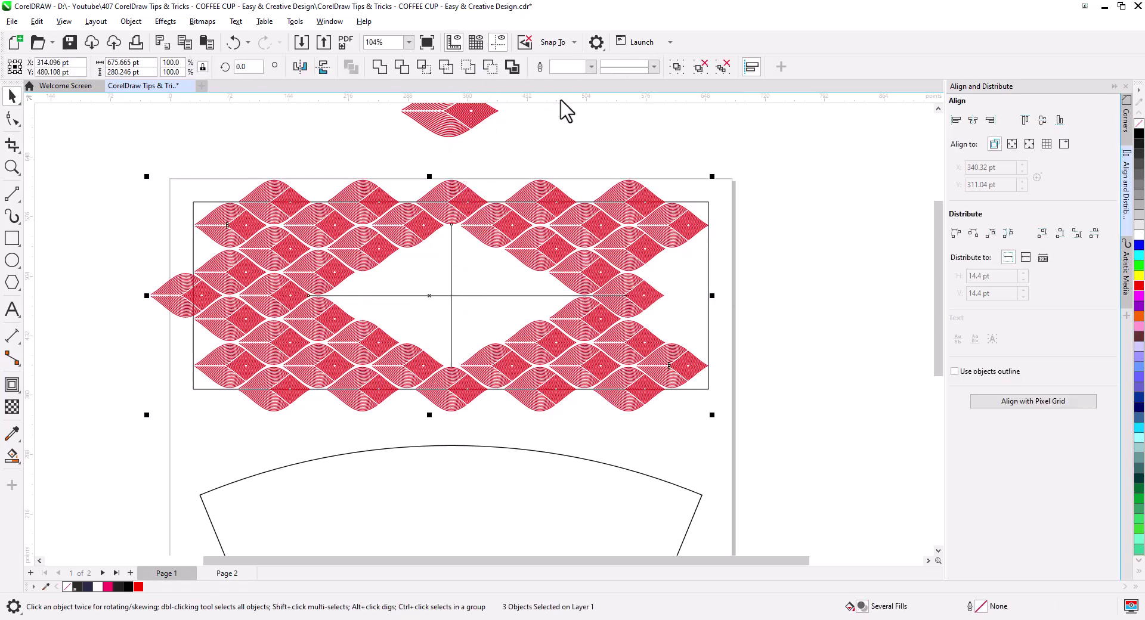
left_click(563, 110)
left_click(451, 289)
key("Delete")
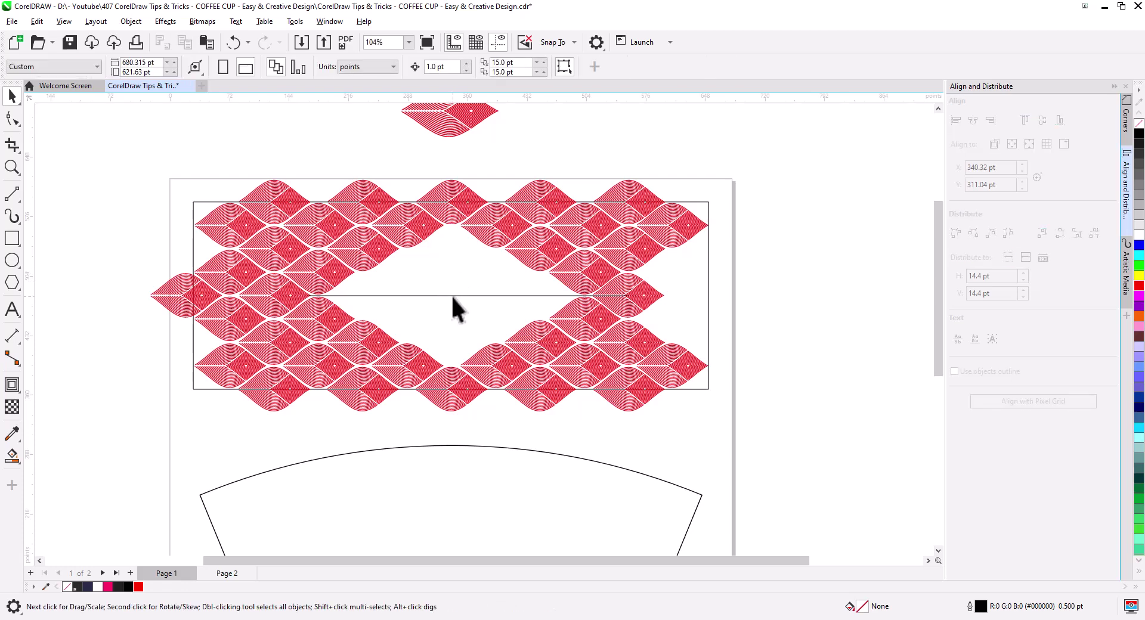
left_click(452, 292)
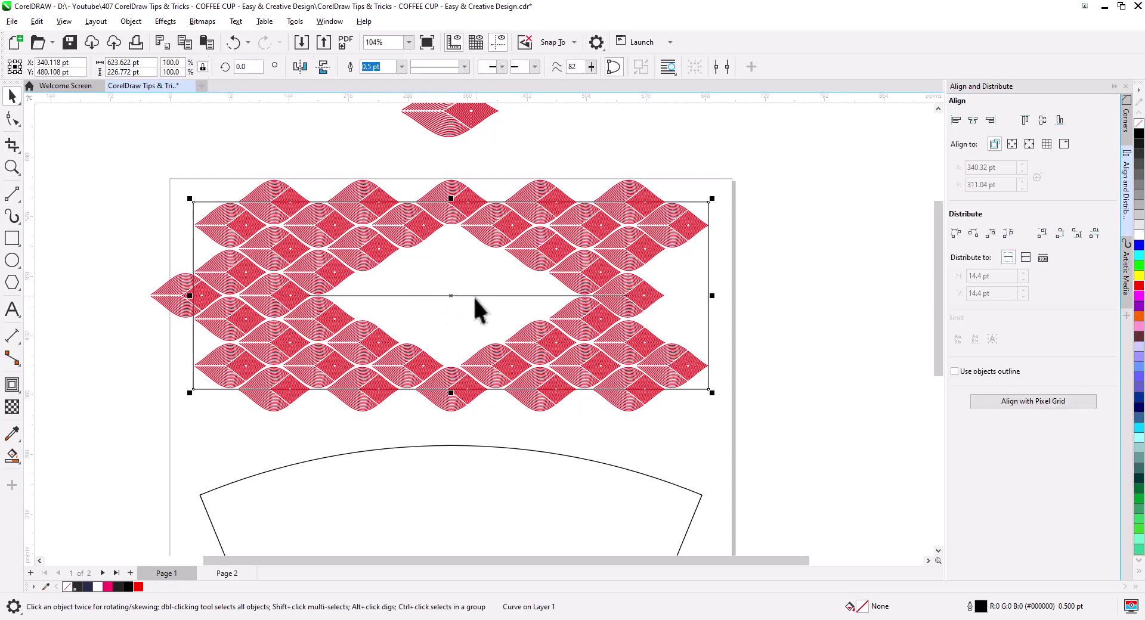
left_click(454, 296)
left_click(455, 296)
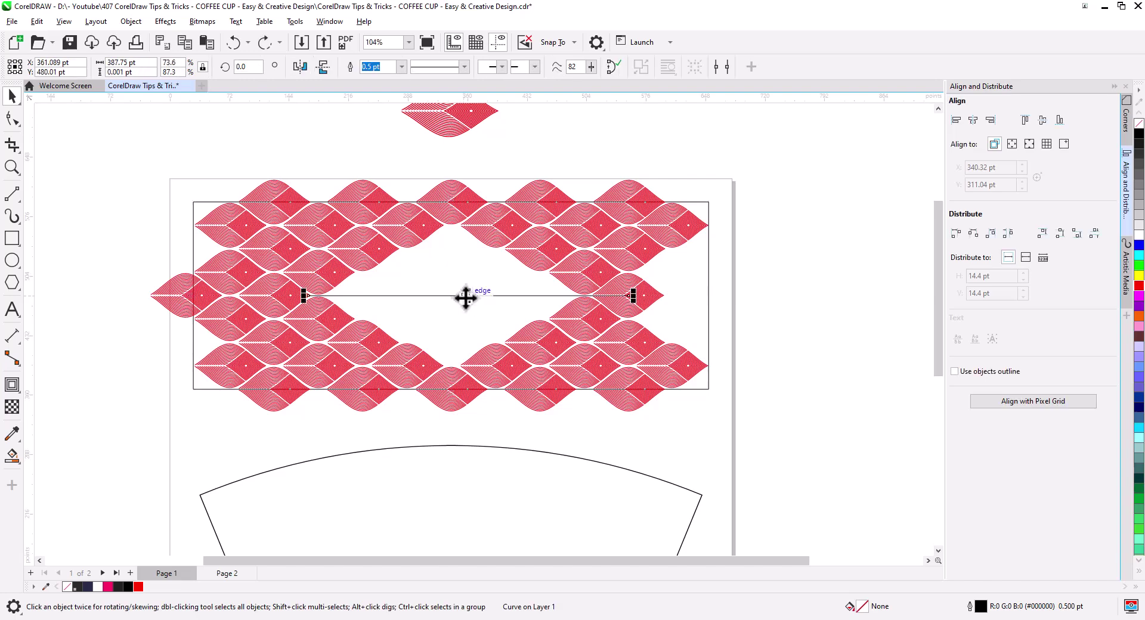
key("Delete")
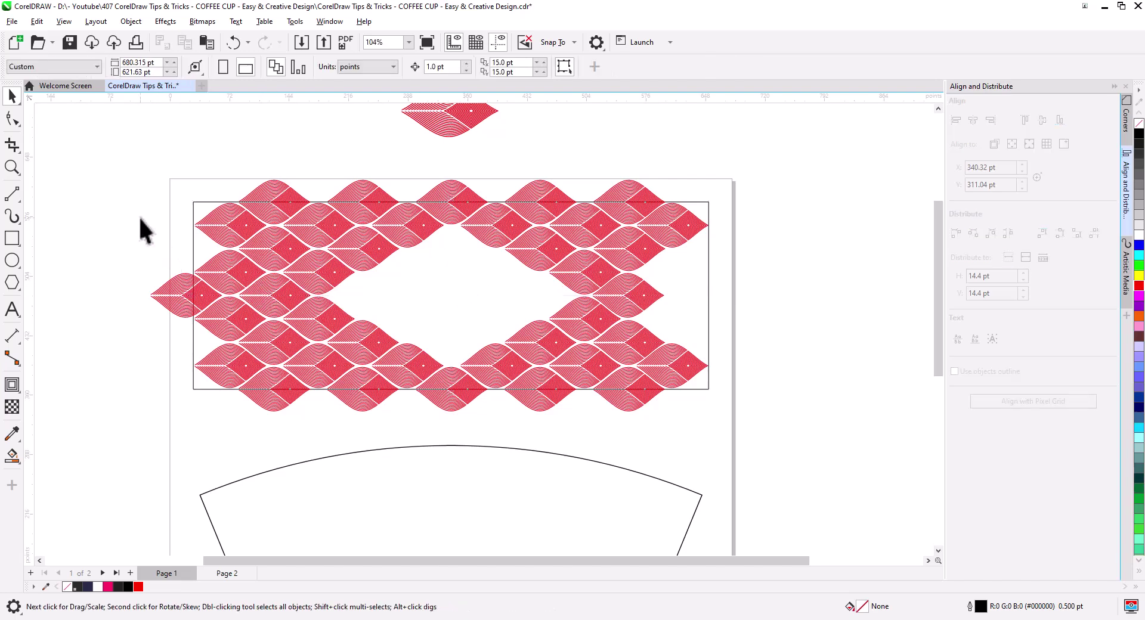
Ungroup the leaf pattern into individual leaves
scroll(131, 280, "up", 3)
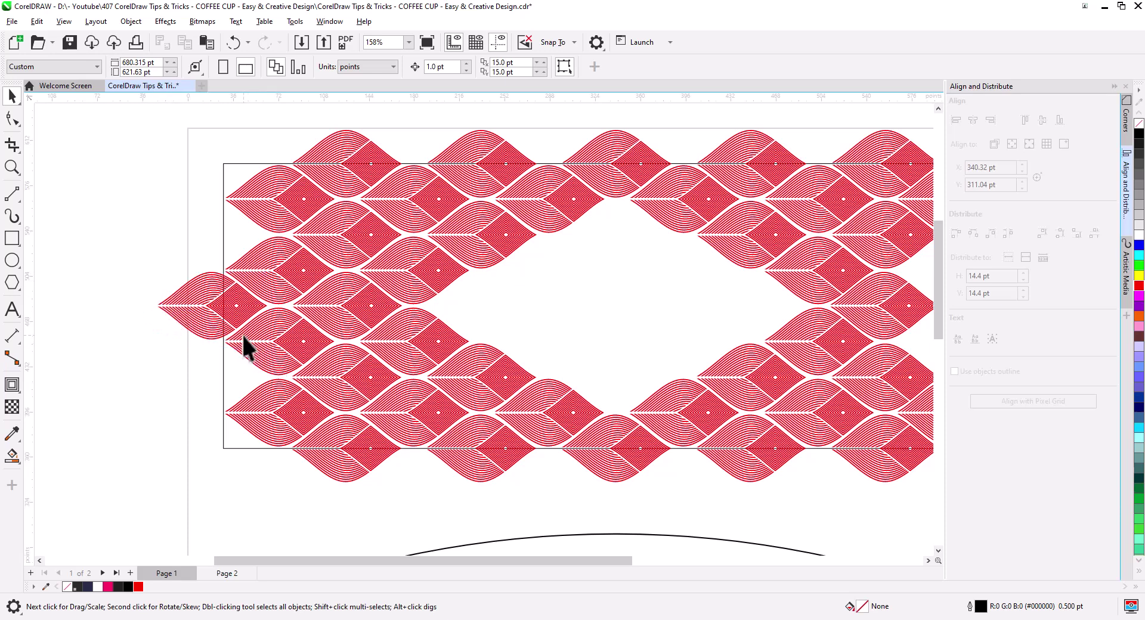
left_click(218, 322)
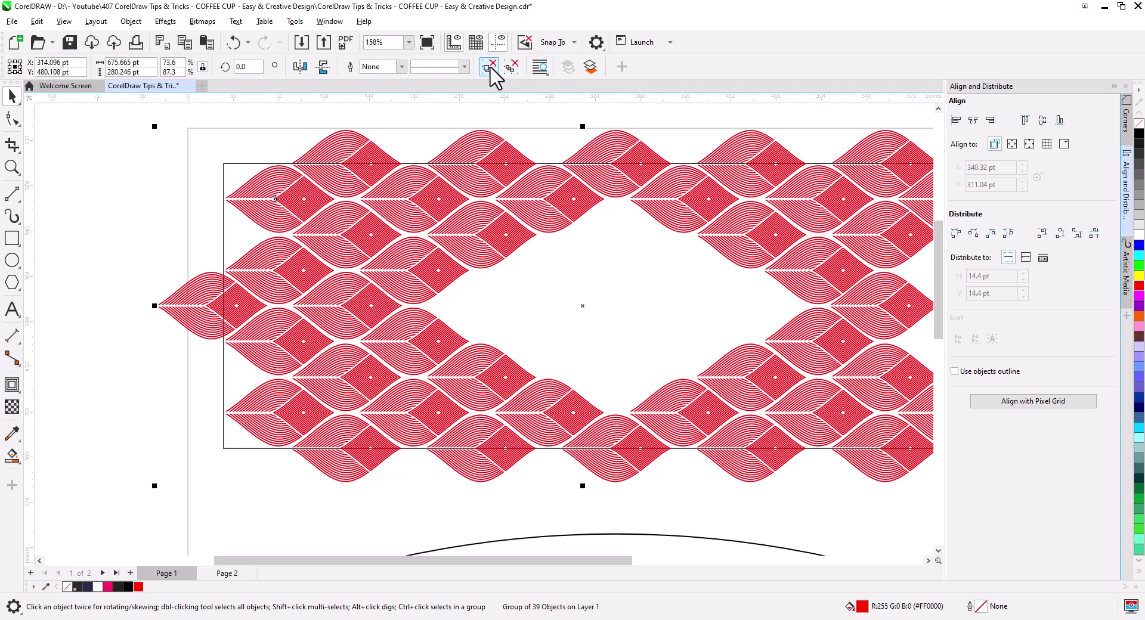
left_click(166, 274)
Copy the two upper and two lower leaves of the second column outward over the rectangle's left edge, in line with the protruding middle leaf
left_click(336, 219)
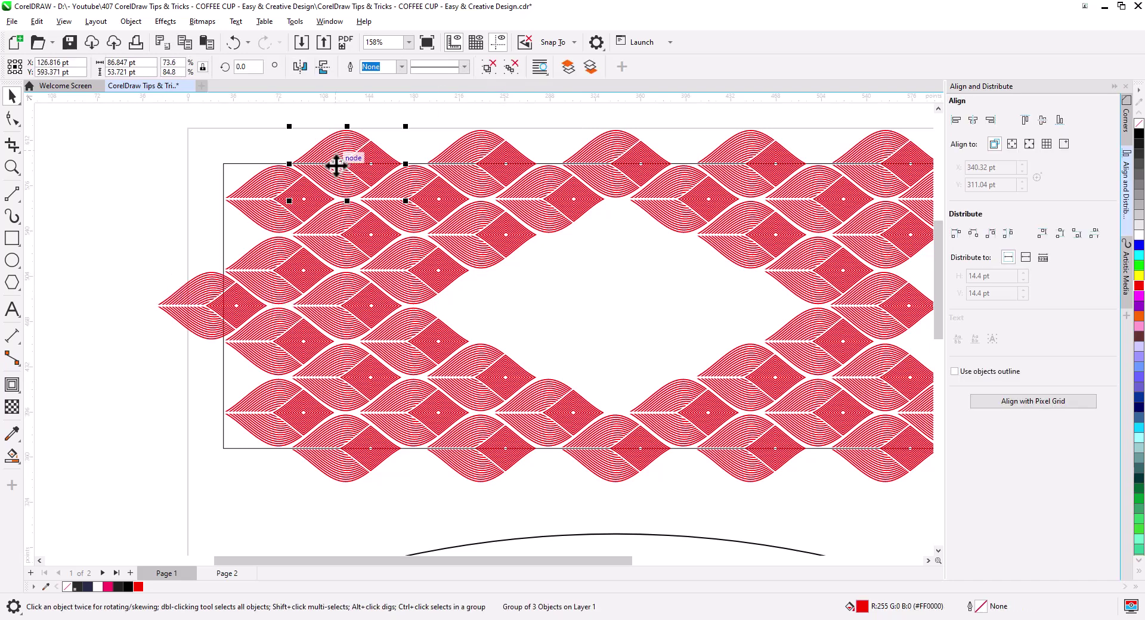
left_click(332, 237)
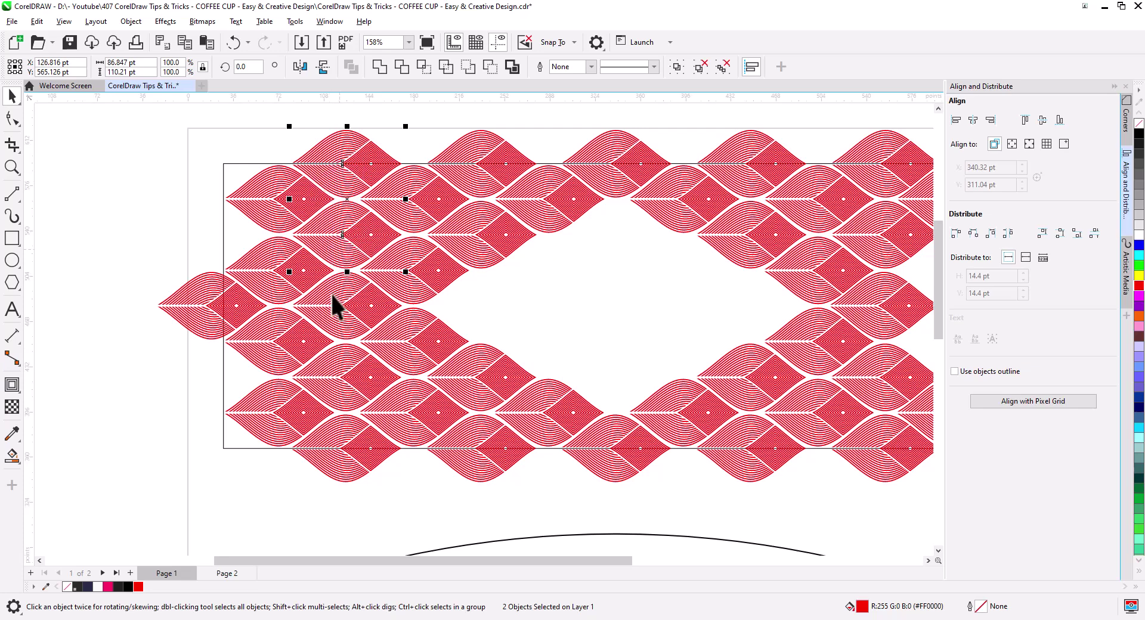
left_click(337, 377, "shift")
left_click(349, 464, "shift")
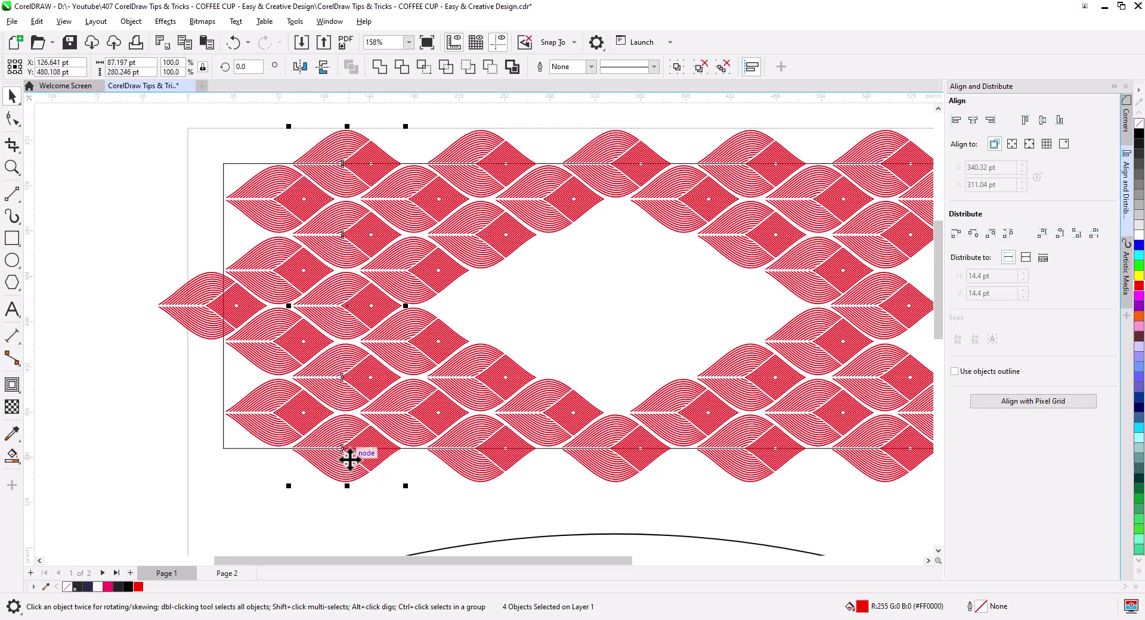
left_click_drag(363, 466, 235, 452)
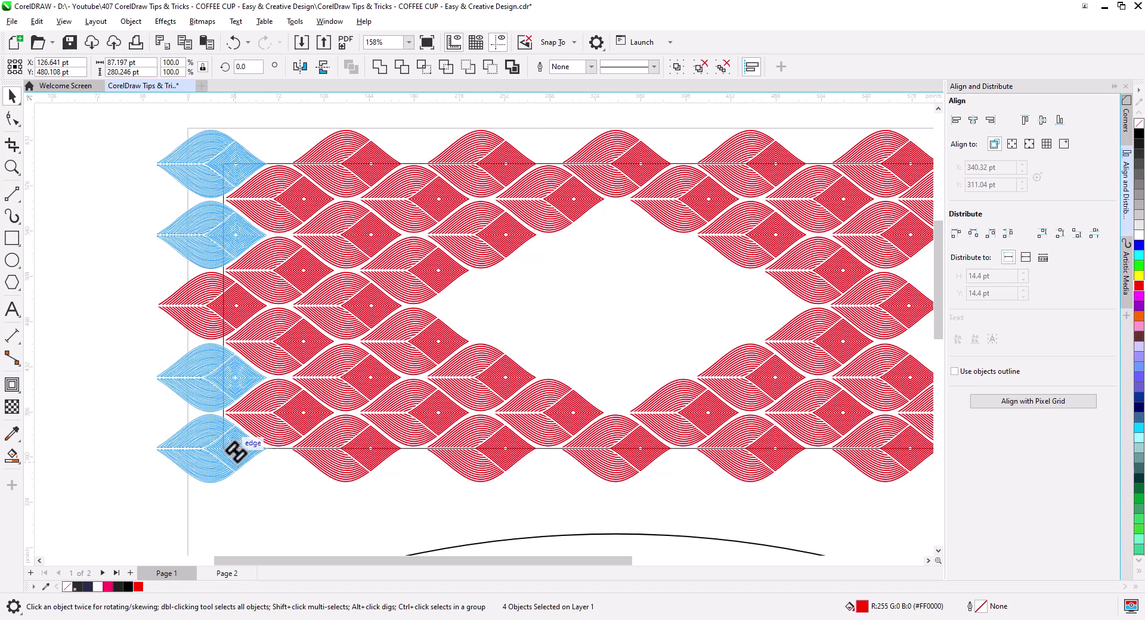
left_click_drag(236, 452, 236, 451)
left_click(271, 480)
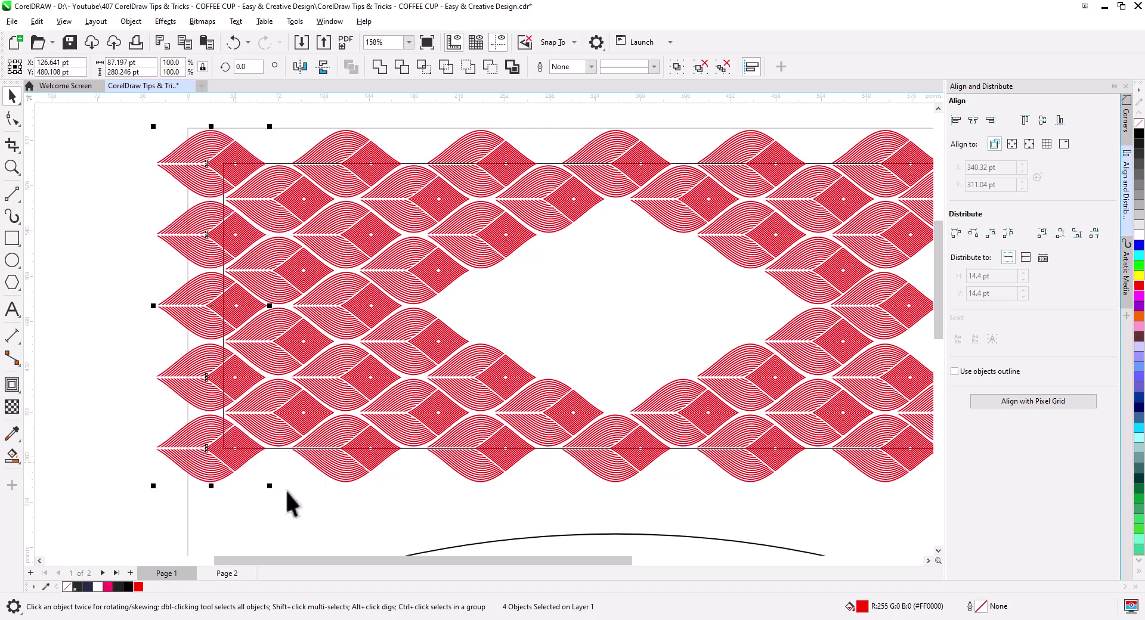
Copy the two leaves above and below the horizontal midline into the gaps along the rectangle's right side
scroll(370, 474, "right", 8)
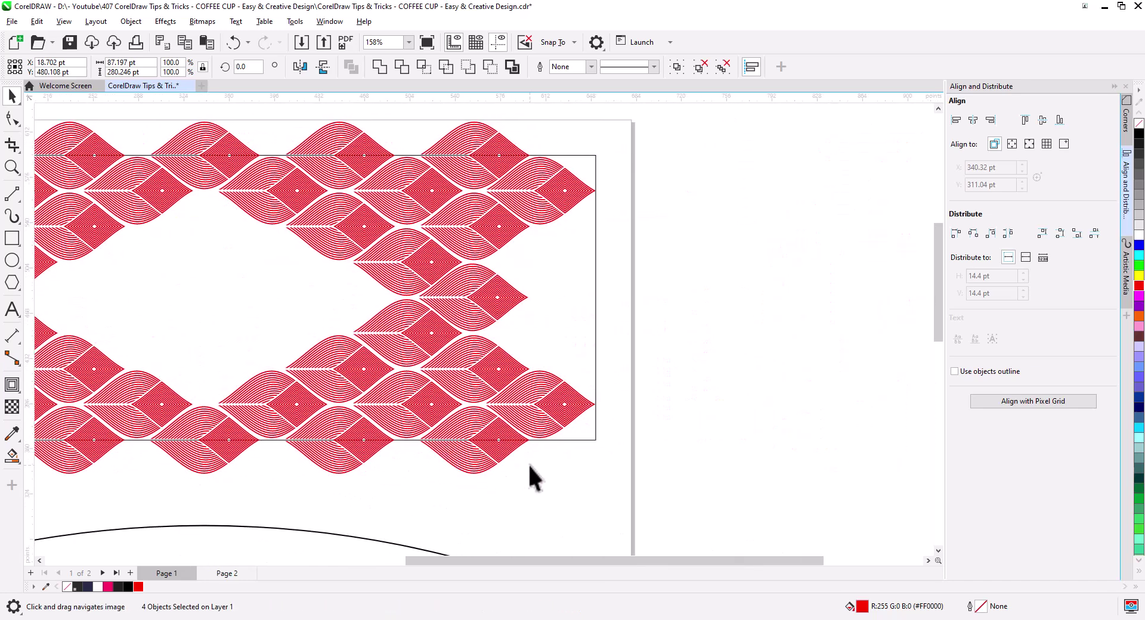
left_click(483, 462)
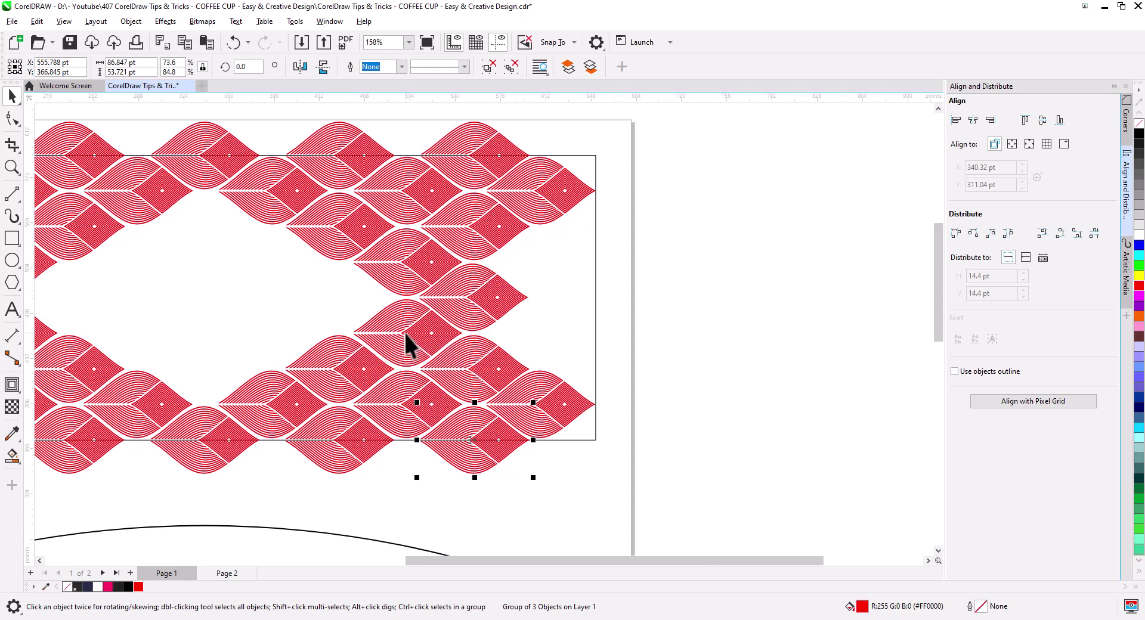
left_click_drag(470, 440, 404, 333)
left_click_drag(420, 262, 554, 268)
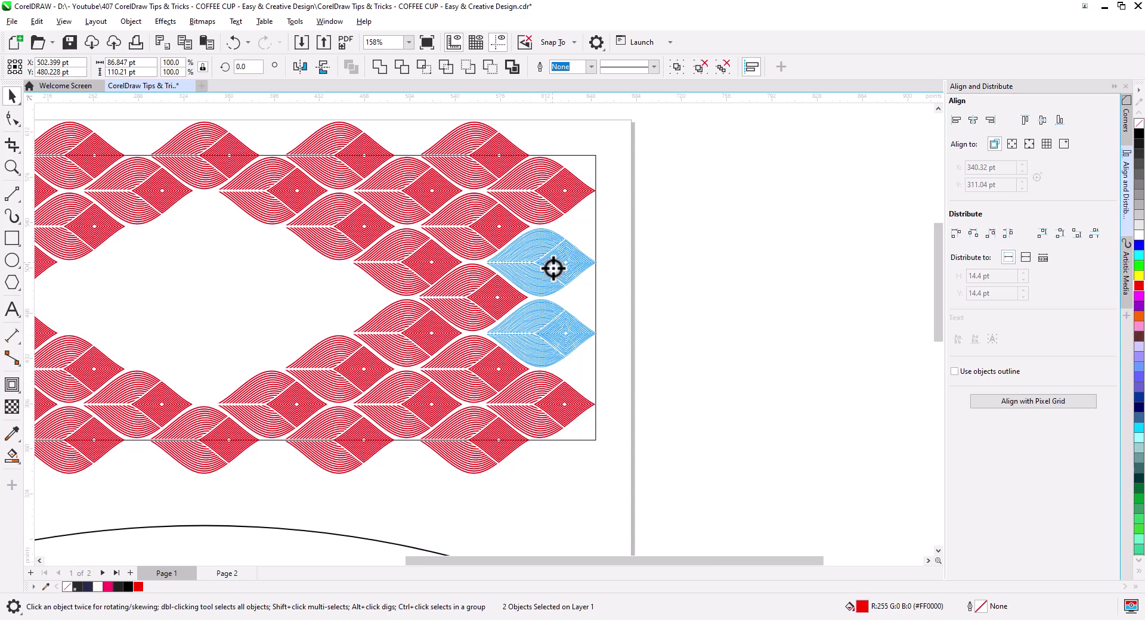
left_click_drag(553, 269, 552, 271)
left_click(588, 296)
left_click(686, 367)
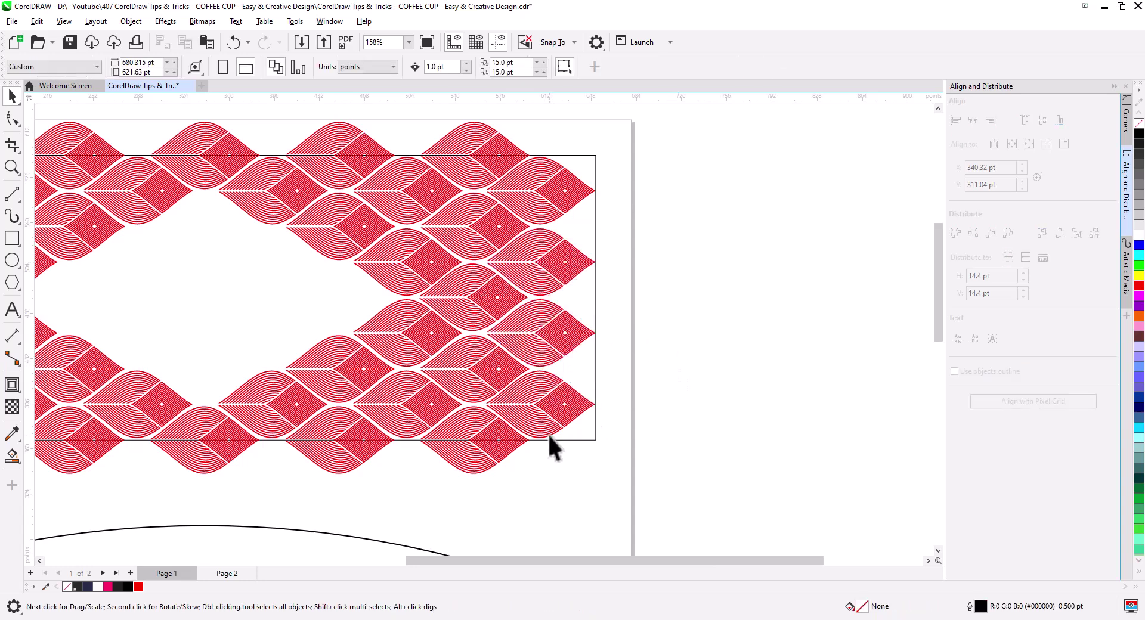
Copy the five-leaf column near the right side outward so the copies overlap the rectangle's right edge
left_click(482, 434)
left_click(490, 332, "shift")
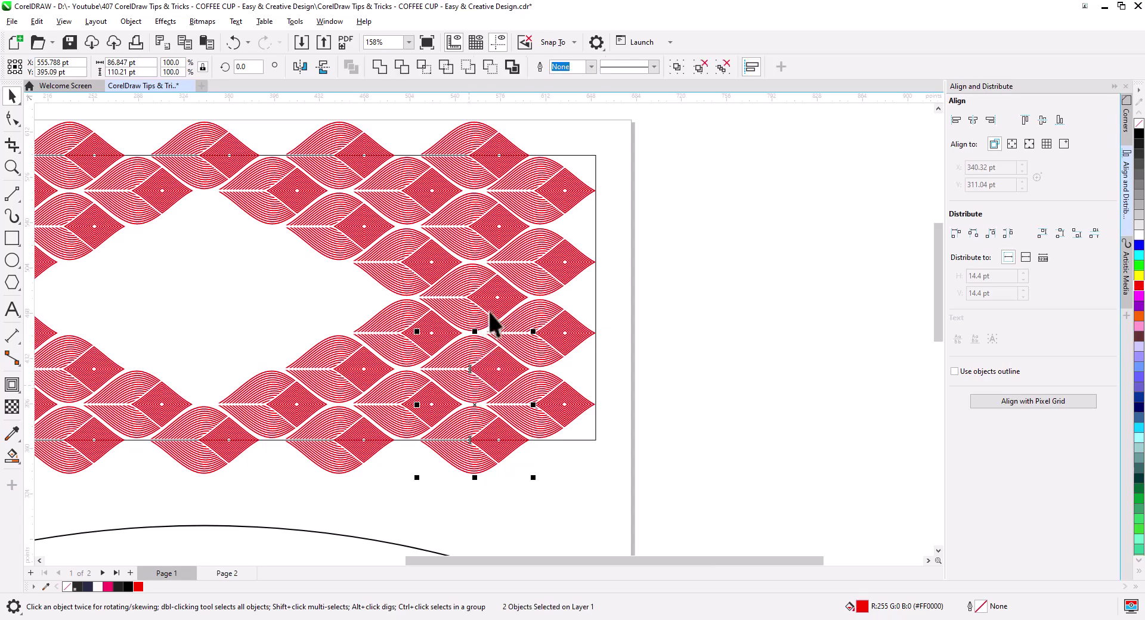
left_click(483, 263, "shift")
left_click(494, 174, "shift")
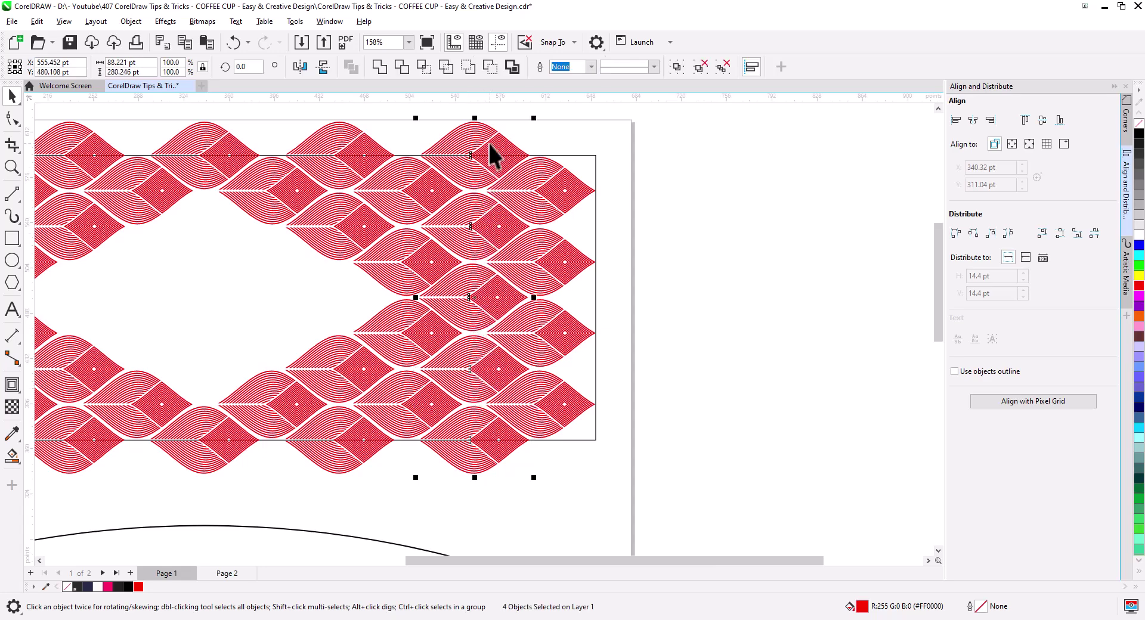
left_click(455, 151, "shift")
left_click_drag(455, 151, 585, 155)
left_click(650, 184)
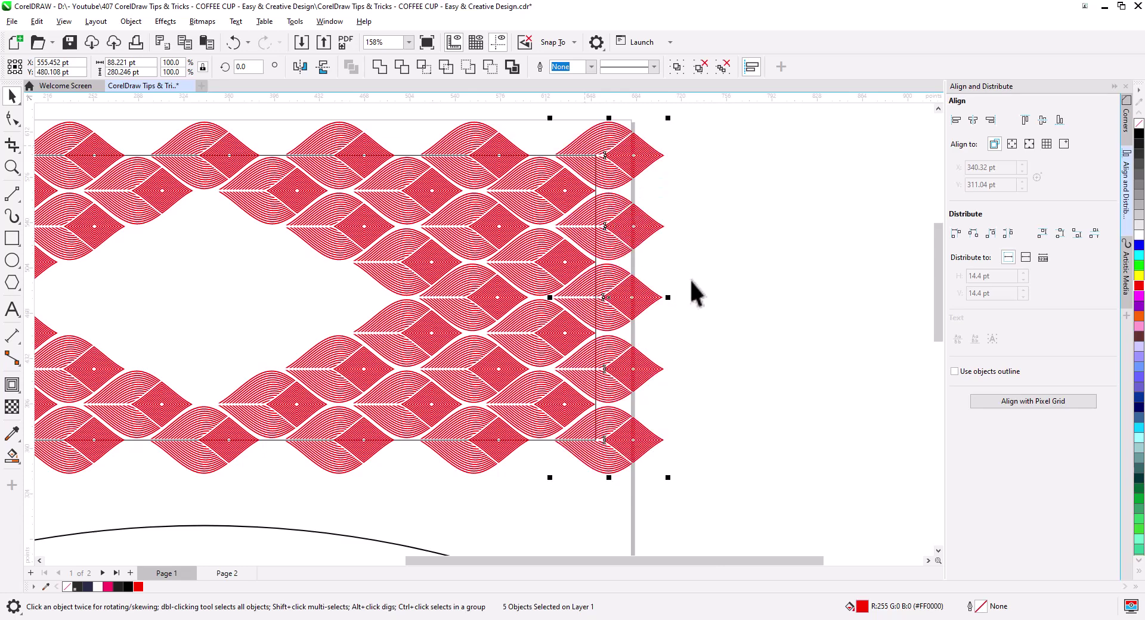
left_click(690, 288)
Select all leaves over the rectangle and group them
scroll(422, 337, "down", 3)
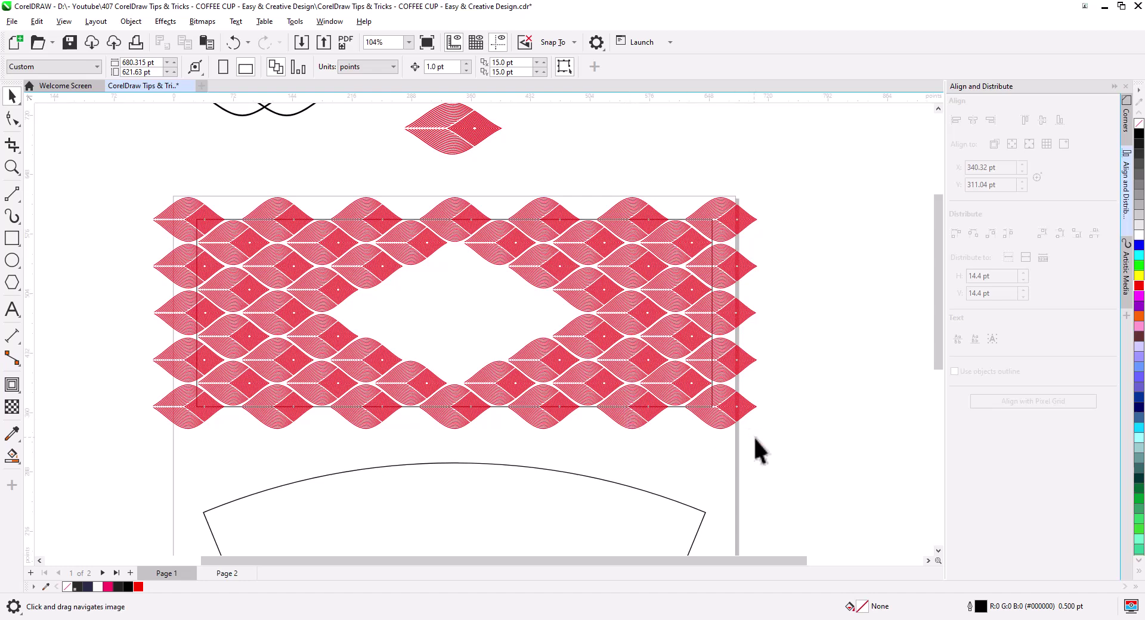
left_click_drag(175, 198, 123, 162)
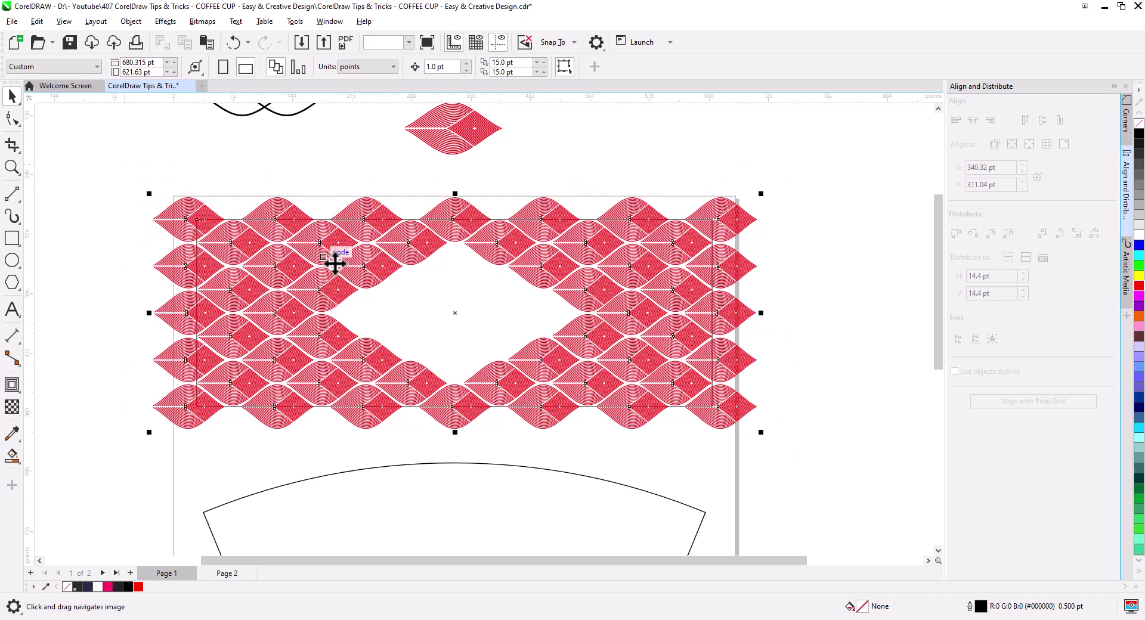
left_click(471, 293, "shift")
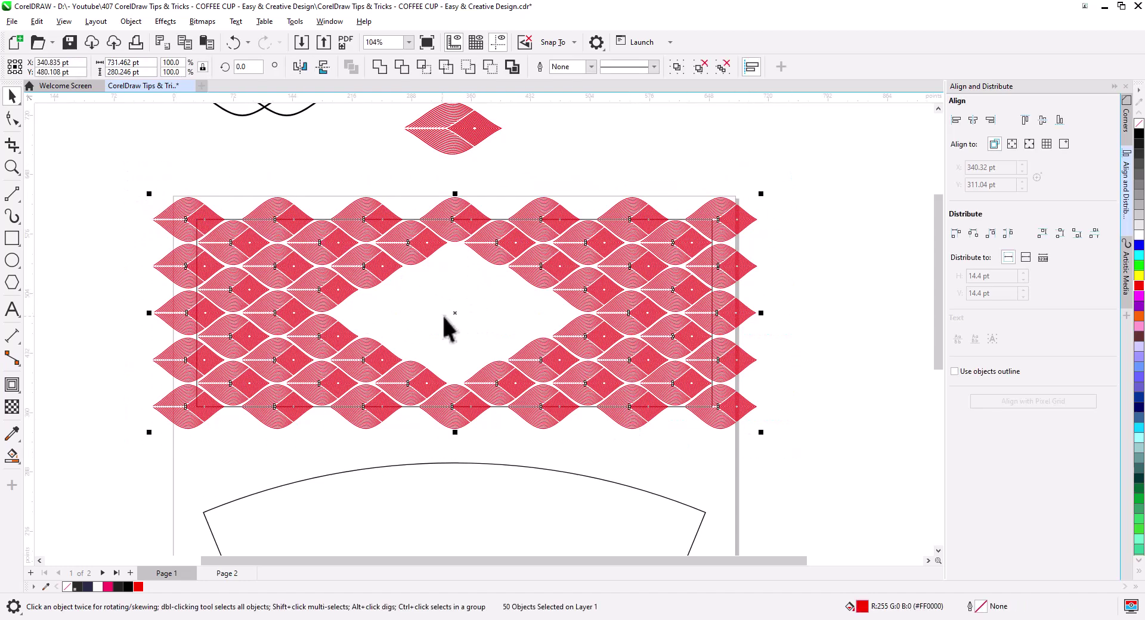
left_click_drag(371, 209, 320, 187)
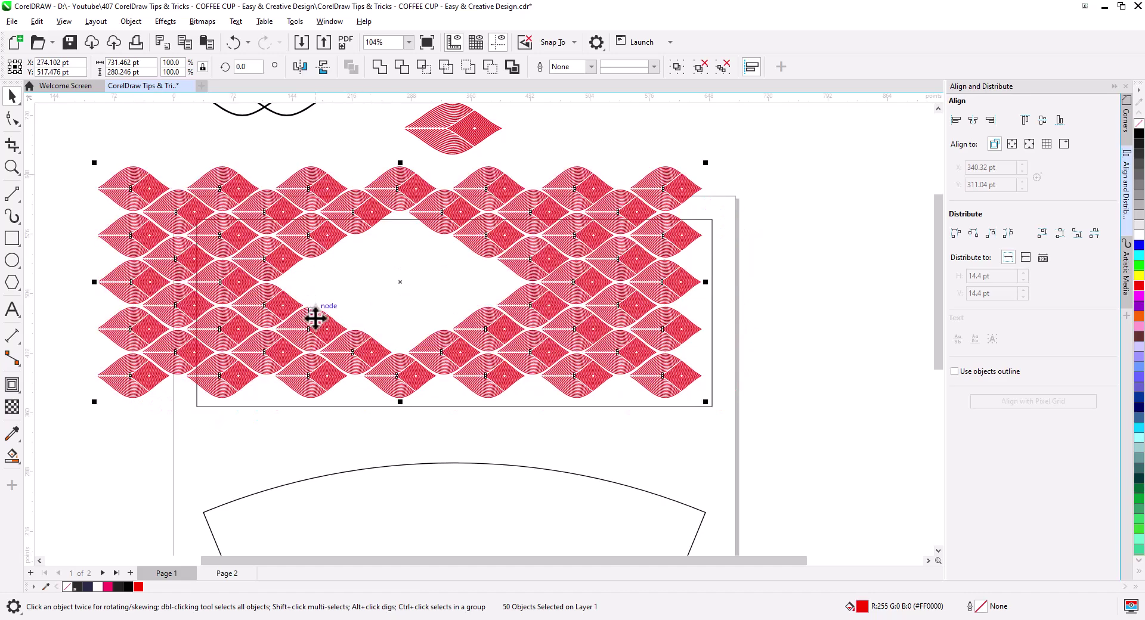
key("ctrl+z")
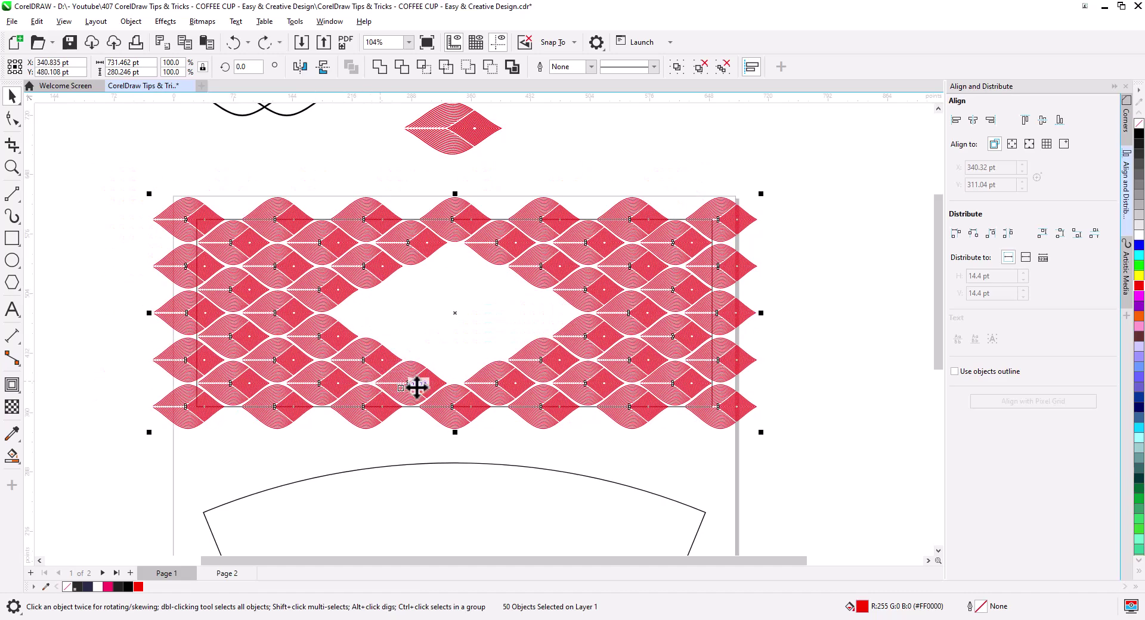
right_click(628, 207)
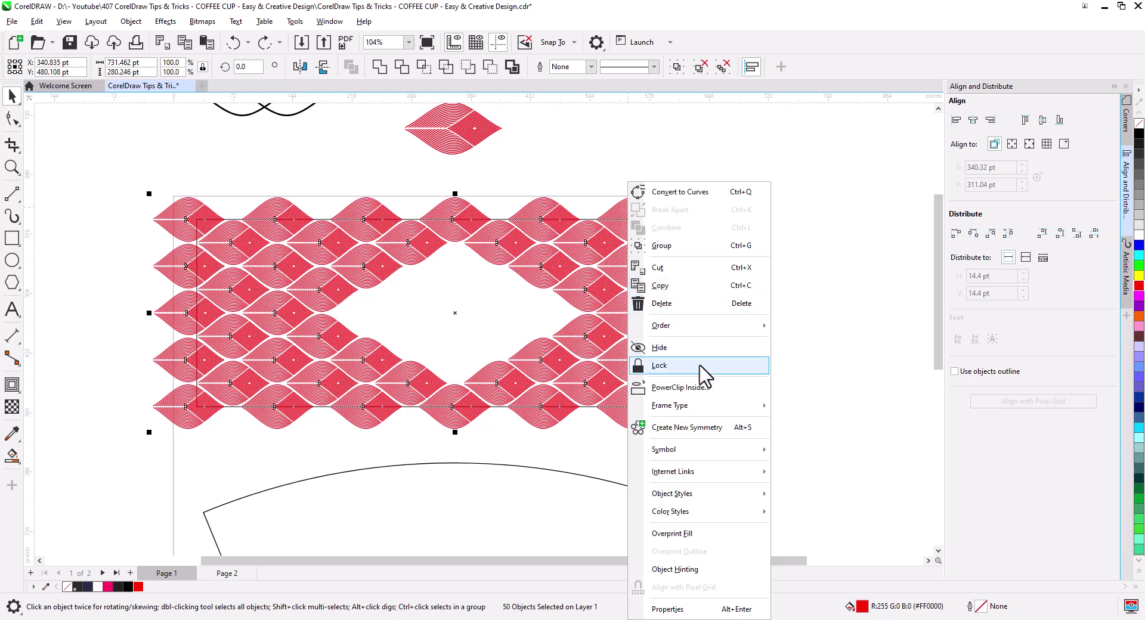
left_click(641, 245)
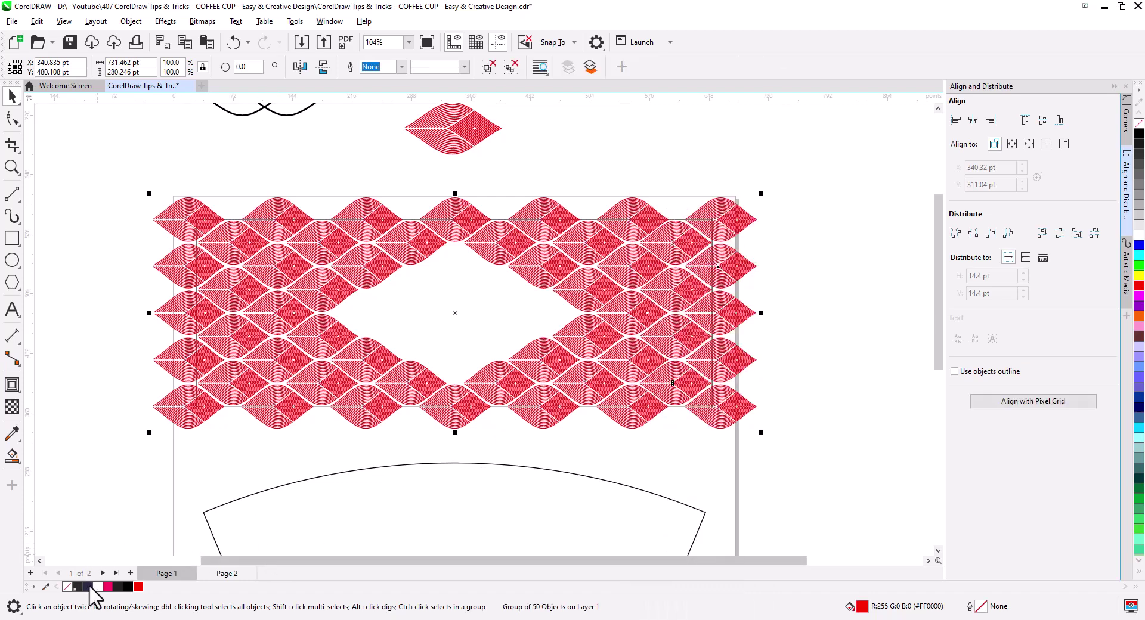
Recolor the leaf group off-white (#FAFBF9) and PowerClip it inside the rectangle
left_click(96, 587)
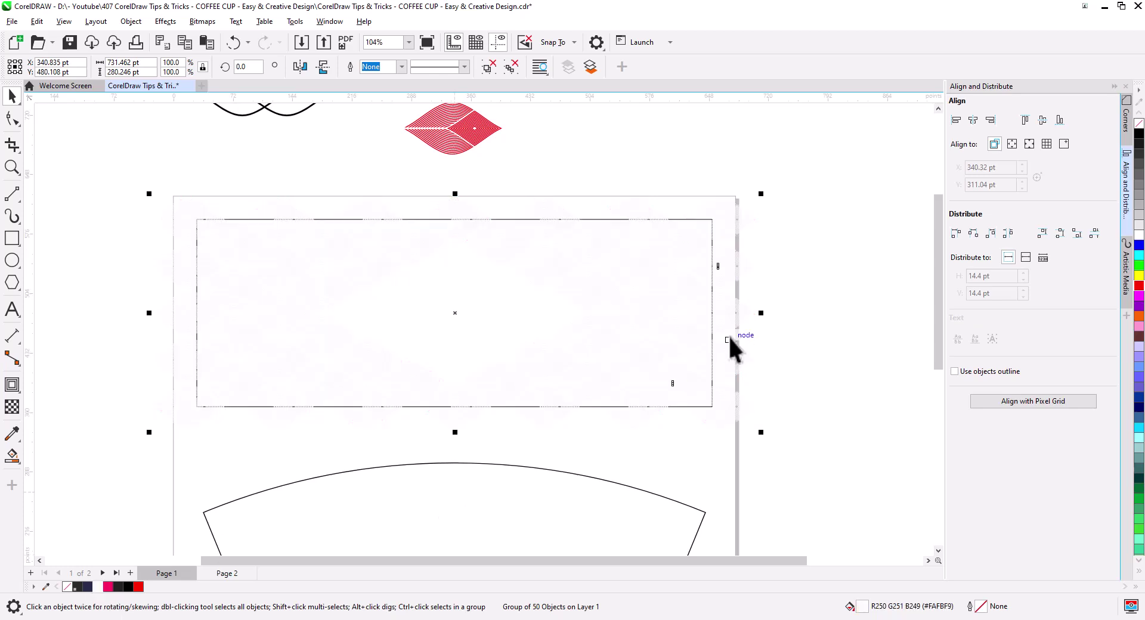
right_click(736, 274)
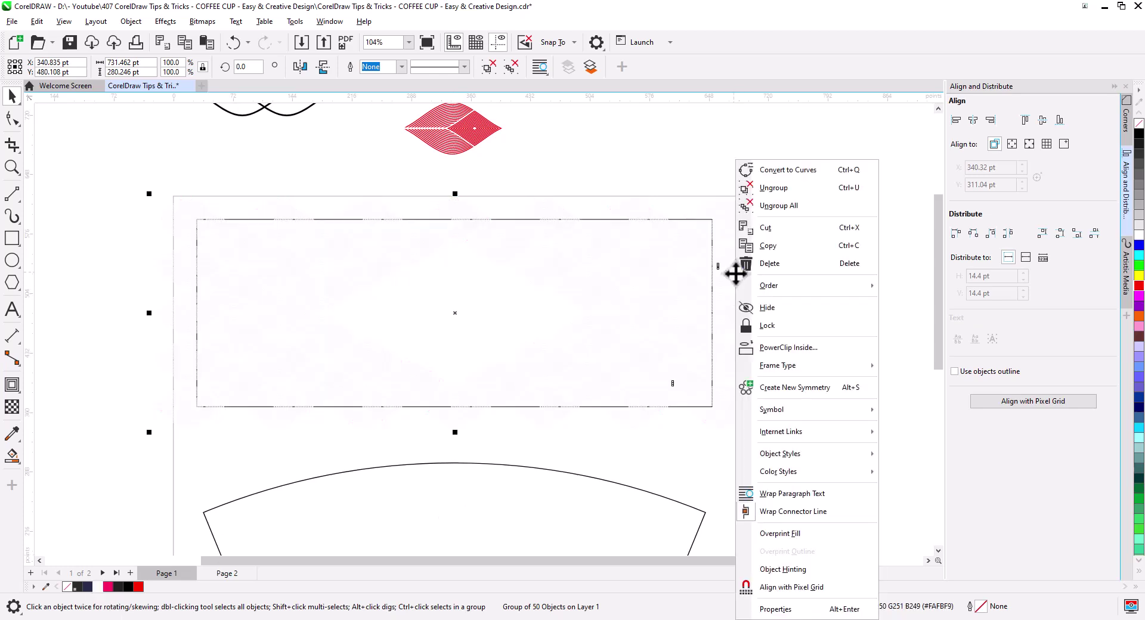
left_click(793, 349)
left_click(463, 322)
left_click(802, 352)
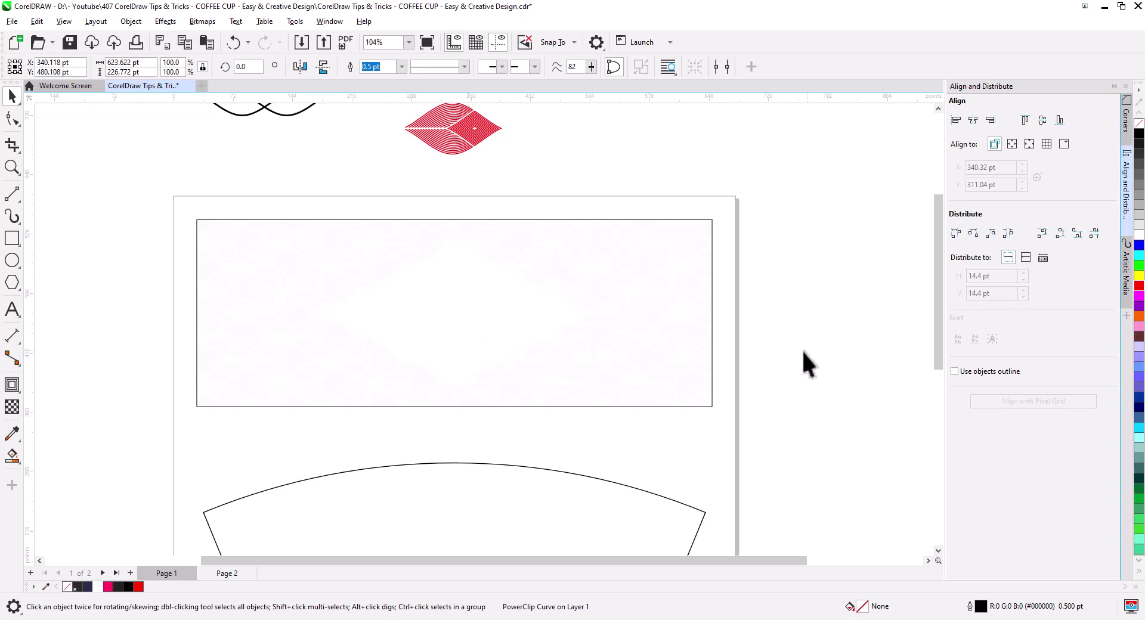
Fill the PowerClip rectangle with dark navy (#262B49) and remove its outline
left_click(626, 394)
left_click(87, 587)
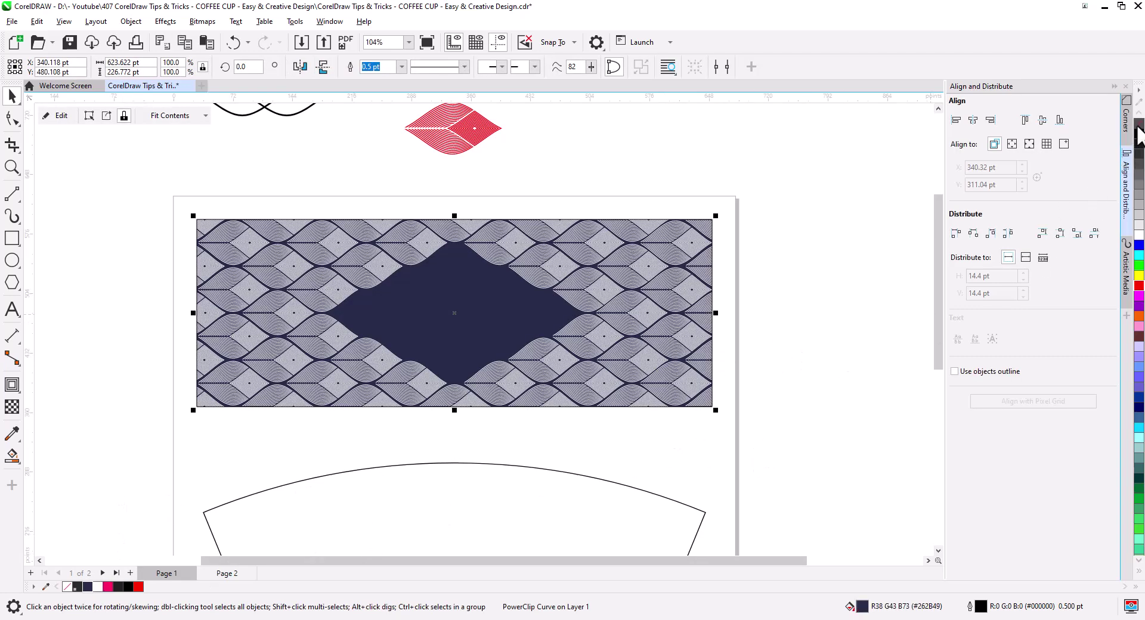
left_click(808, 327)
scroll(615, 365, "up", 5)
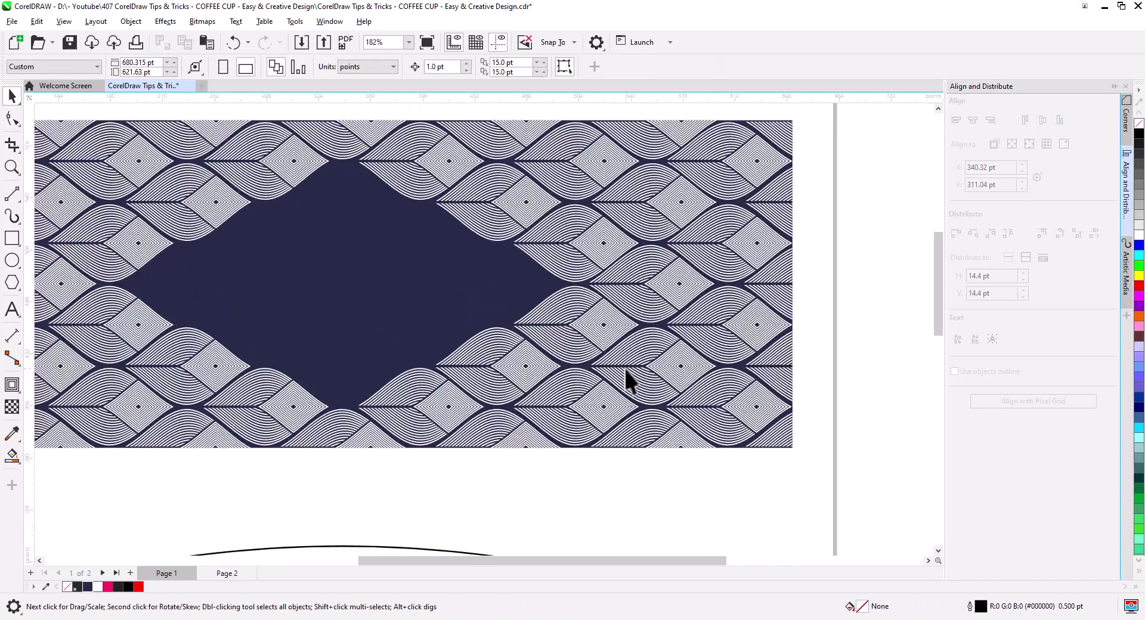
scroll(650, 389, "up", 3)
left_click_drag(568, 341, 759, 395)
scroll(650, 395, "down", 4)
scroll(597, 412, "down", 5)
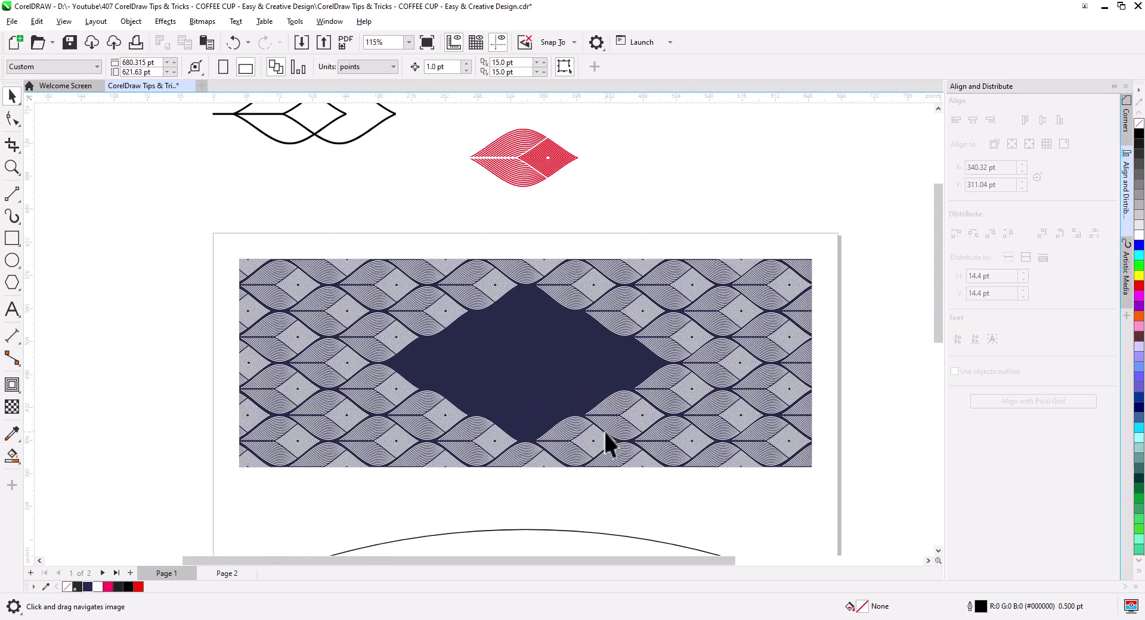
left_click_drag(573, 436, 586, 416)
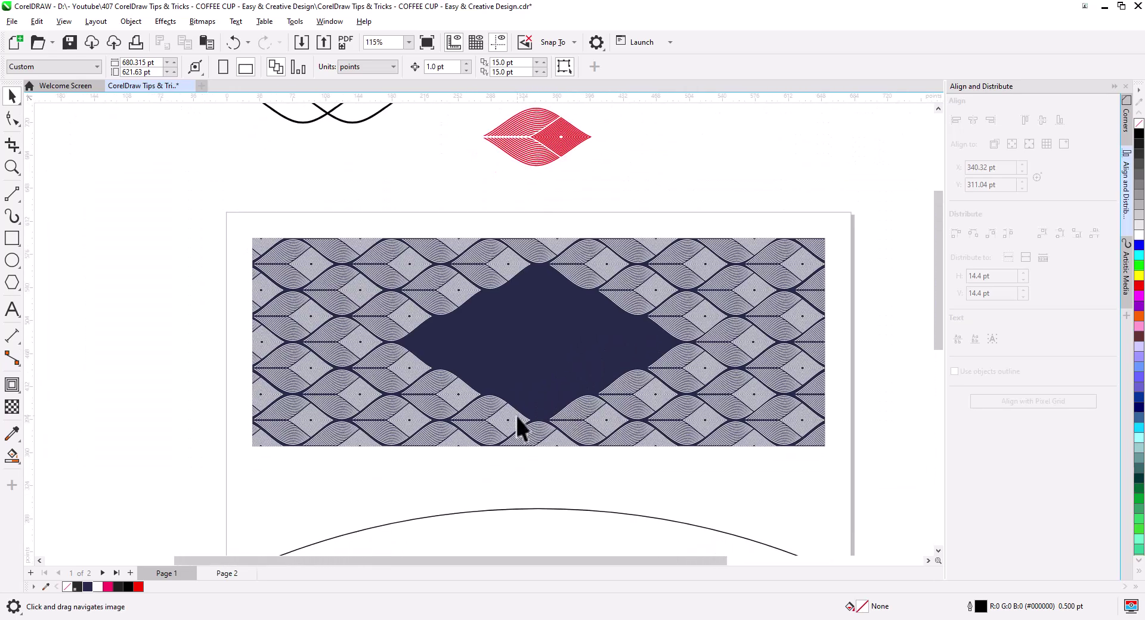
Place the logo and slogans inside the diamond opening, color them white, and move both slogan lines down away from the logo
scroll(376, 425, "down", 2)
left_click_drag(312, 439, 336, 336)
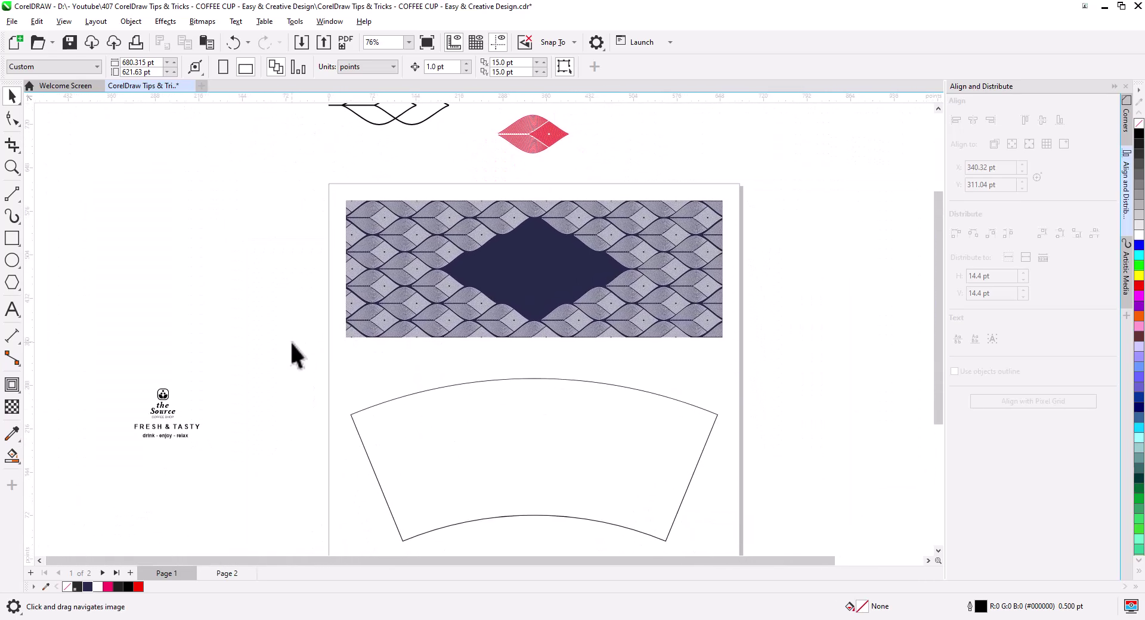
left_click_drag(121, 377, 229, 449)
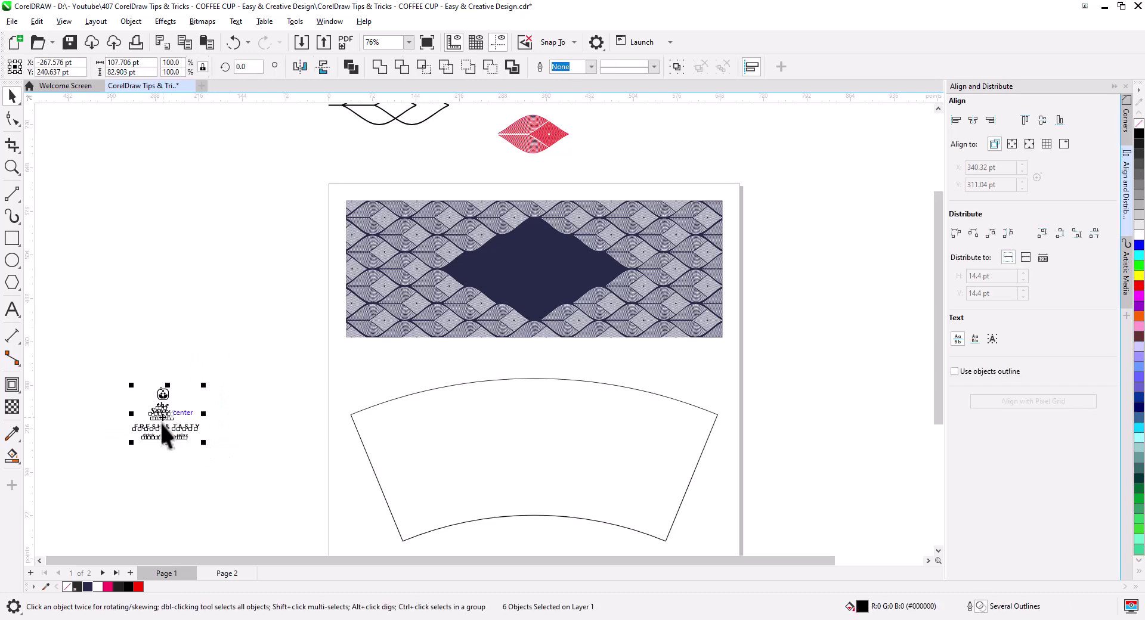
left_click_drag(160, 421, 534, 263)
scroll(552, 290, "up", 3)
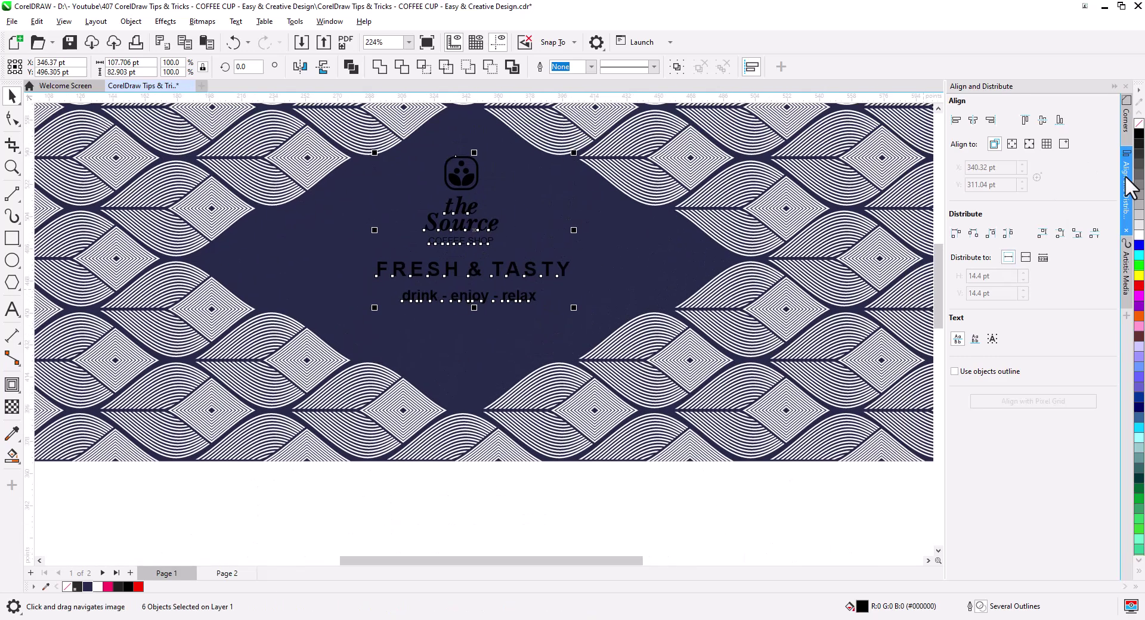
left_click_drag(473, 304, 470, 360)
left_click_drag(468, 275, 461, 340)
Enlarge the logo mark and its name text, group them, and center the group horizontally on the patterned rectangle
left_click(470, 209)
left_click(477, 244, "shift")
left_click(475, 224, "shift")
left_click(474, 181, "shift")
left_click_drag(503, 250, 557, 312)
left_click_drag(491, 247, 469, 230)
left_click_drag(536, 298, 541, 302)
key("ctrl+g")
left_click(608, 255, "shift")
left_click(971, 122)
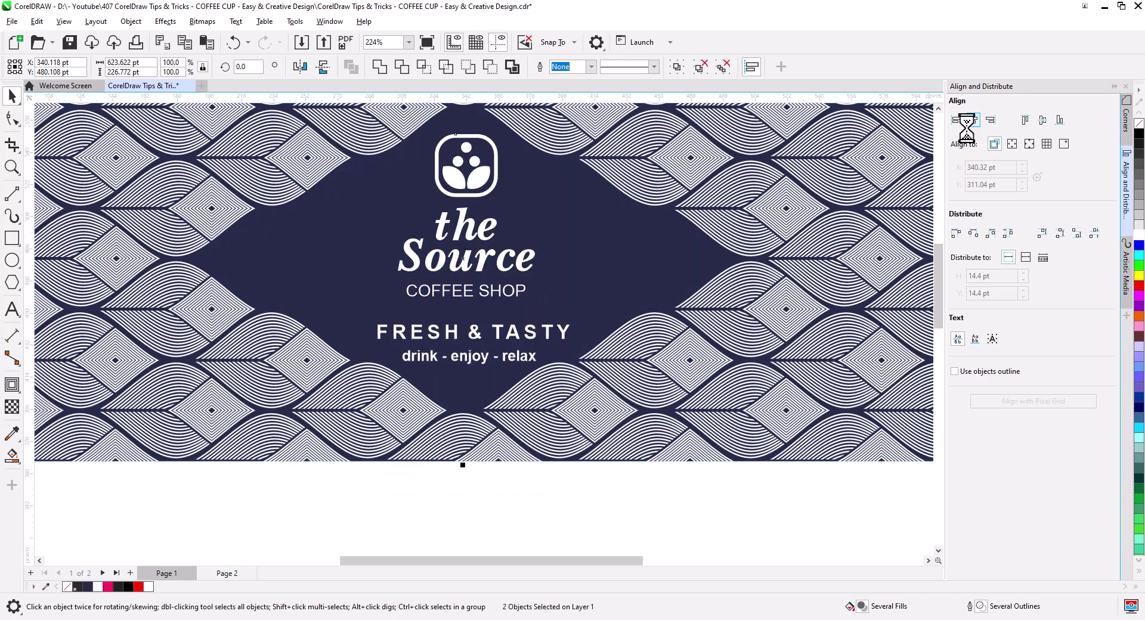
Split the "FRESH & TASTY" text into two lines without the ampersand and move it to the left of the logo
left_click(477, 501)
double_click(475, 333)
key("BackSpace")
key("BackSpace")
key("Return")
left_click(12, 96)
left_click_drag(436, 335, 302, 249)
Raise and enlarge the "drink - enjoy - relax" tagline, center it horizontally on the design, and enlarge the logo group
left_click_drag(456, 358, 457, 338)
left_click_drag(539, 348, 566, 353)
left_click(496, 295, "shift")
left_click(973, 120)
left_click(563, 510)
left_click(518, 291)
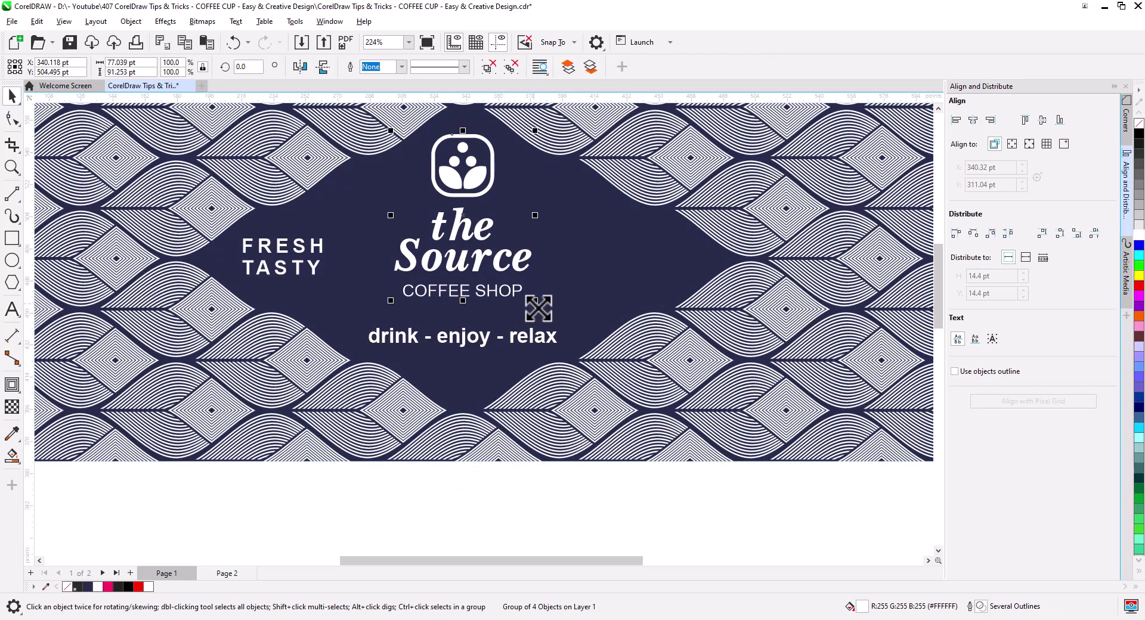
left_click_drag(538, 308, 479, 377)
Break the FRESH TASTY text into separate lines and place TASTY on the right side of the logo
left_click(281, 268)
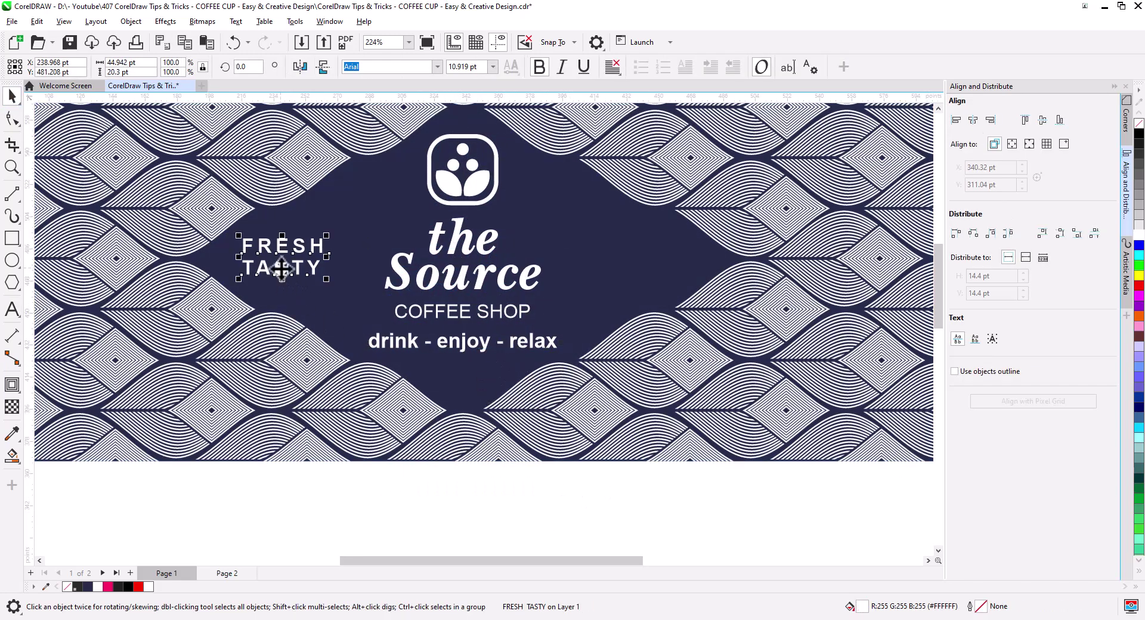
left_click(131, 21)
left_click(179, 378)
left_click_drag(315, 273, 584, 346)
left_click(316, 246, "shift")
left_click(573, 504)
left_click_drag(464, 253, 672, 273)
key("ctrl+z")
key("ctrl+z")
Align FRESH and TASTY on their vertical centers and combine them into one curve object
left_click(370, 263, "shift")
left_click(1043, 121)
key("ctrl+l")
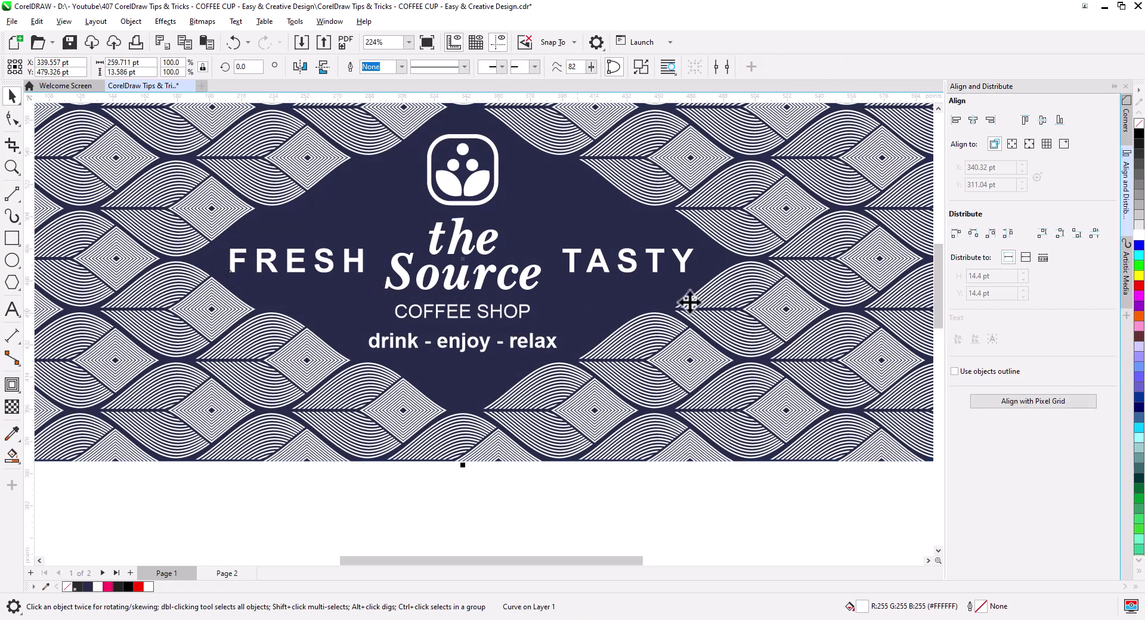
Shrink the logo group and the tagline slightly, and center the combined FRESH TASTY words horizontally on the design
scroll(483, 322, "down", 1)
left_click(498, 310)
left_click_drag(528, 322, 520, 316)
left_click_drag(509, 339, 510, 321)
left_click_drag(550, 335, 538, 333)
left_click(516, 464)
scroll(521, 314, "down", 2)
left_click(620, 281)
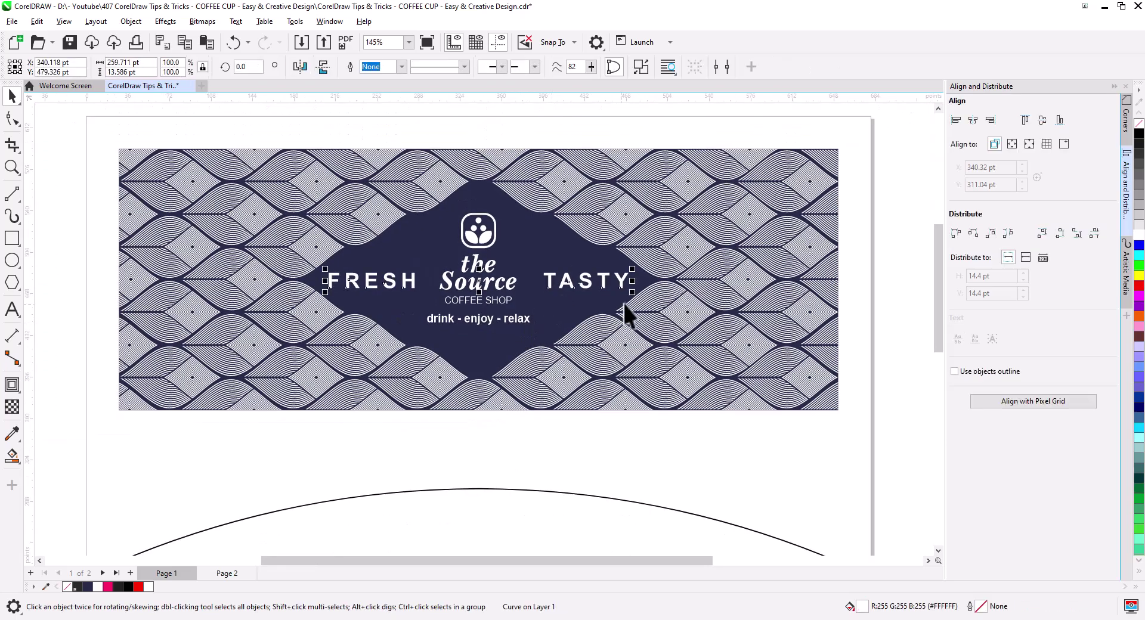
key("Escape")
Select the whole rectangular cup design and copy it straight down over the curved cup template
scroll(521, 391, "down", 2)
left_click(243, 207)
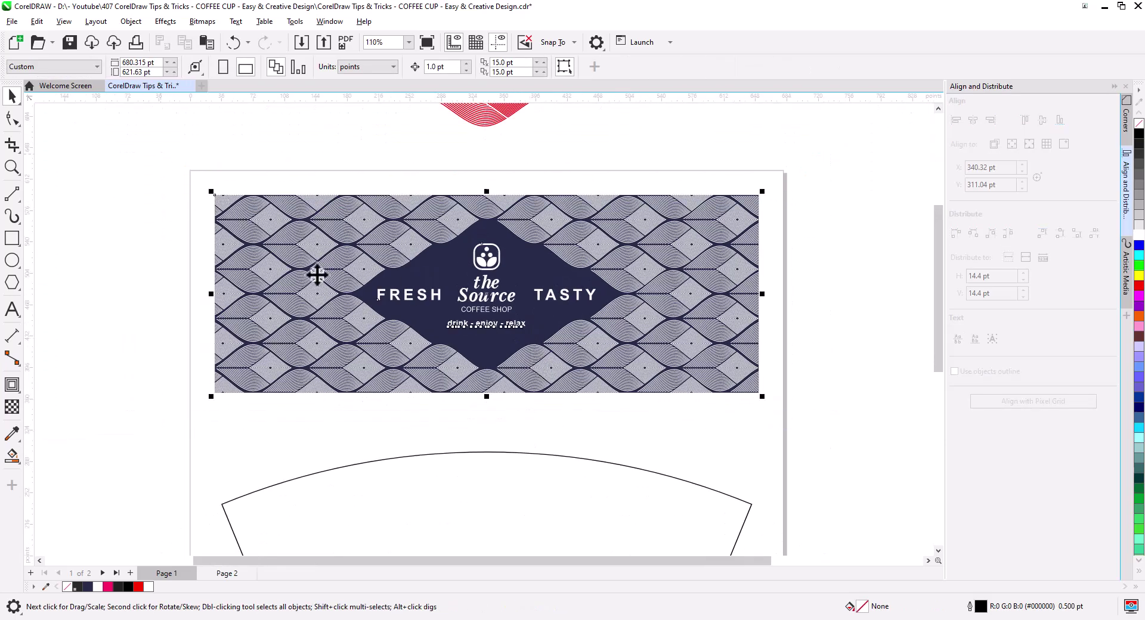
scroll(314, 274, "down", 2)
left_click_drag(445, 260, 462, 408)
left_click(484, 436)
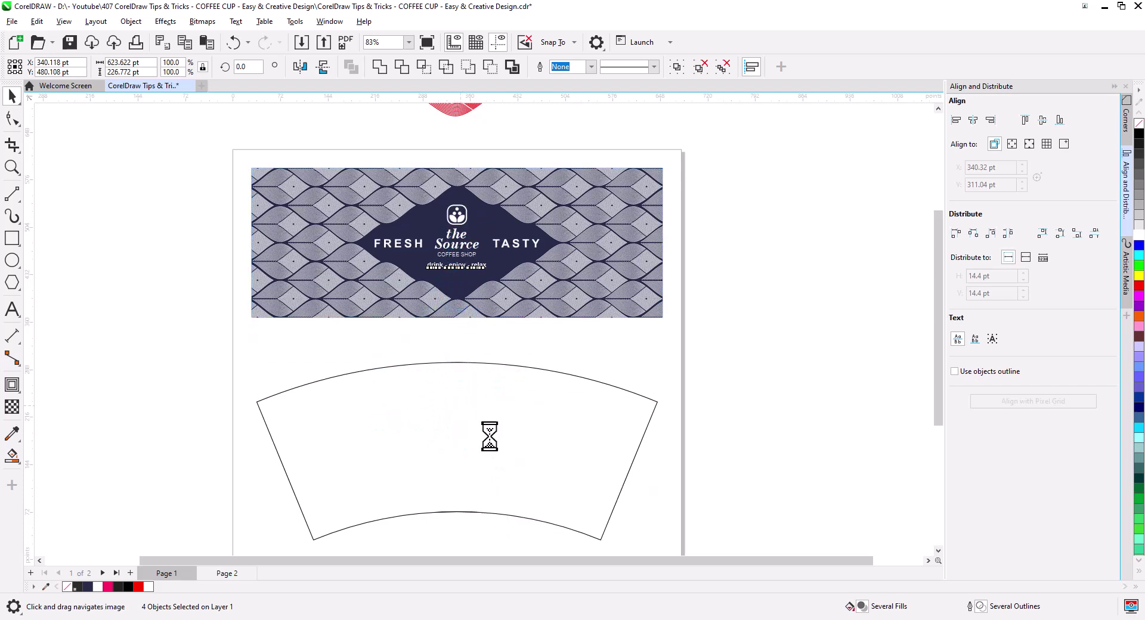
Convert the lower copy of the cup design to an RGB bitmap at 300 dpi
left_click(202, 21)
left_click(224, 38)
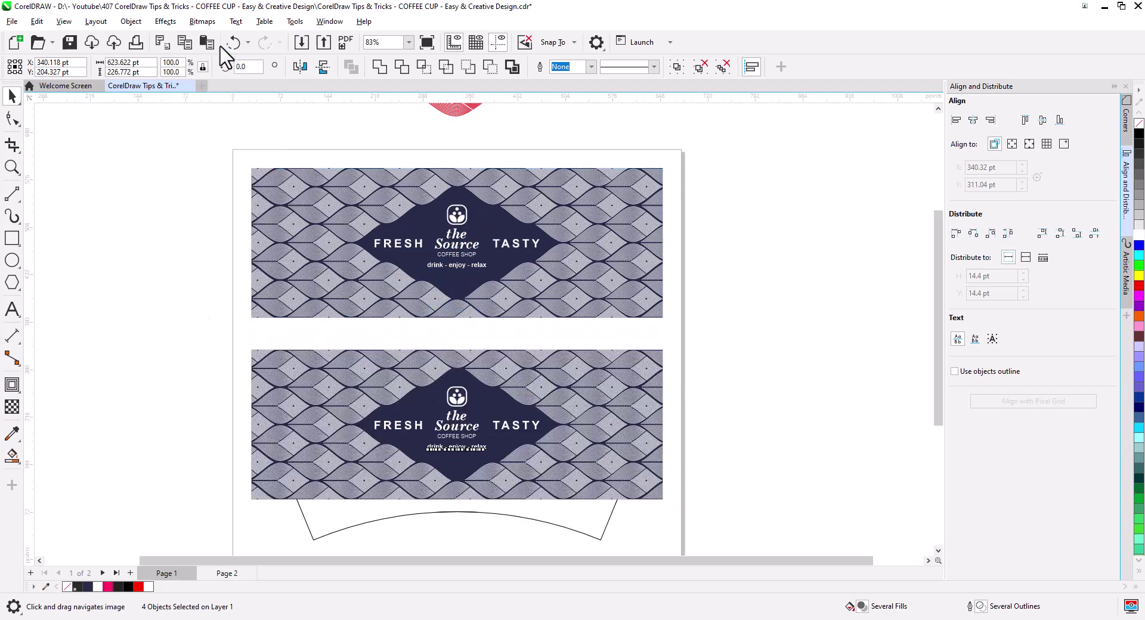
left_click(589, 381)
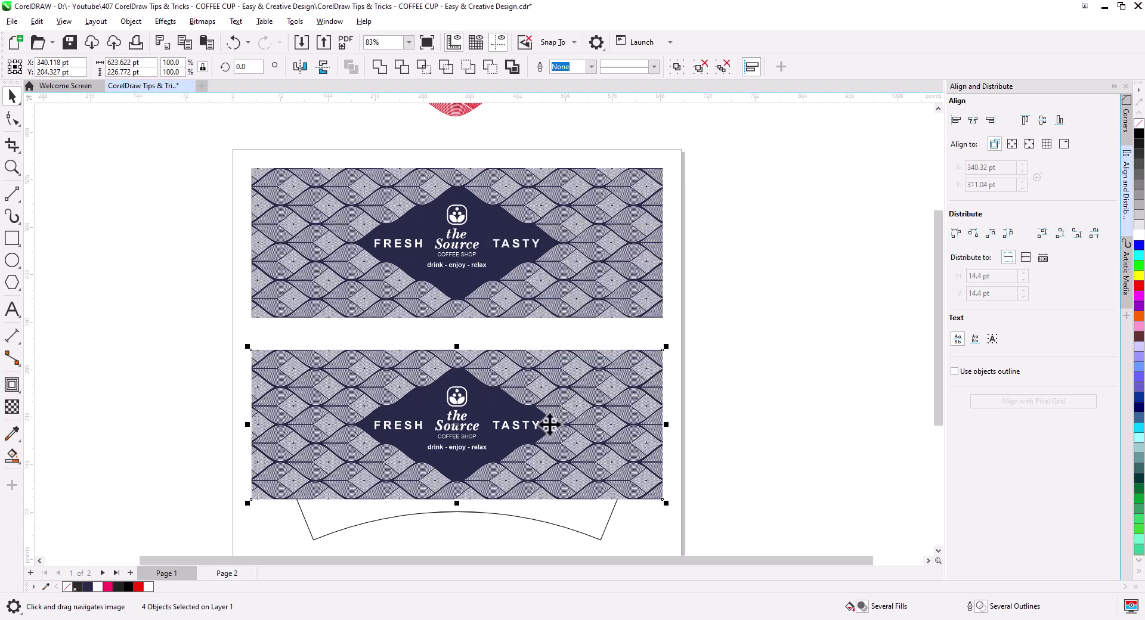
scroll(544, 366, "down", 3)
scroll(540, 307, "up", 3)
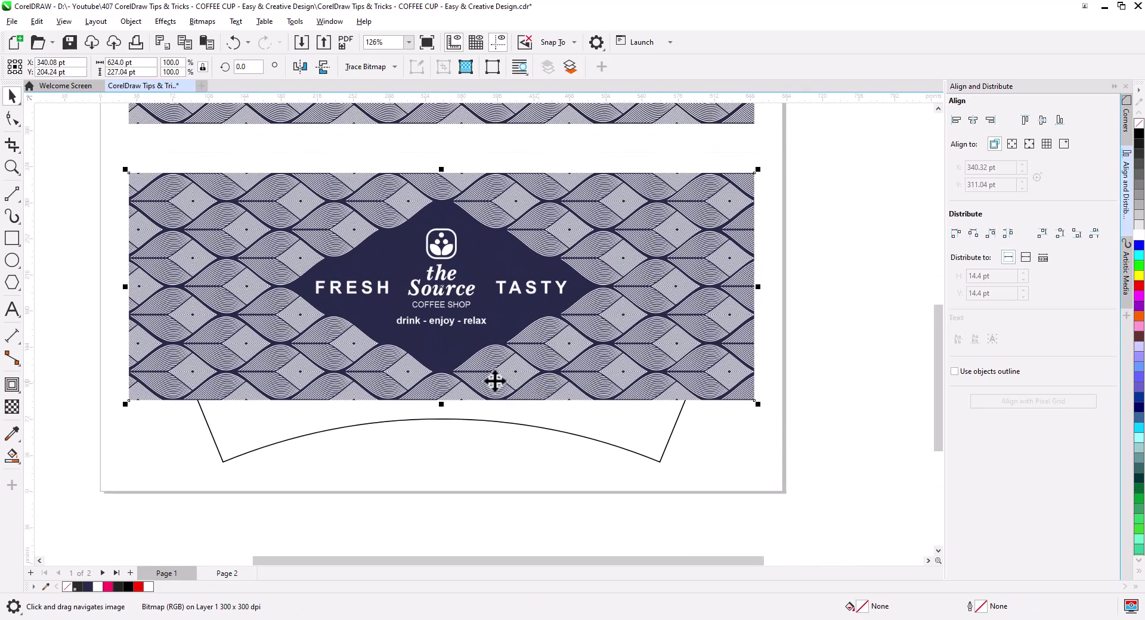
Apply an Envelope to the bitmap copy and delete its midpoint nodes, keeping only the four corner nodes
left_click(12, 387)
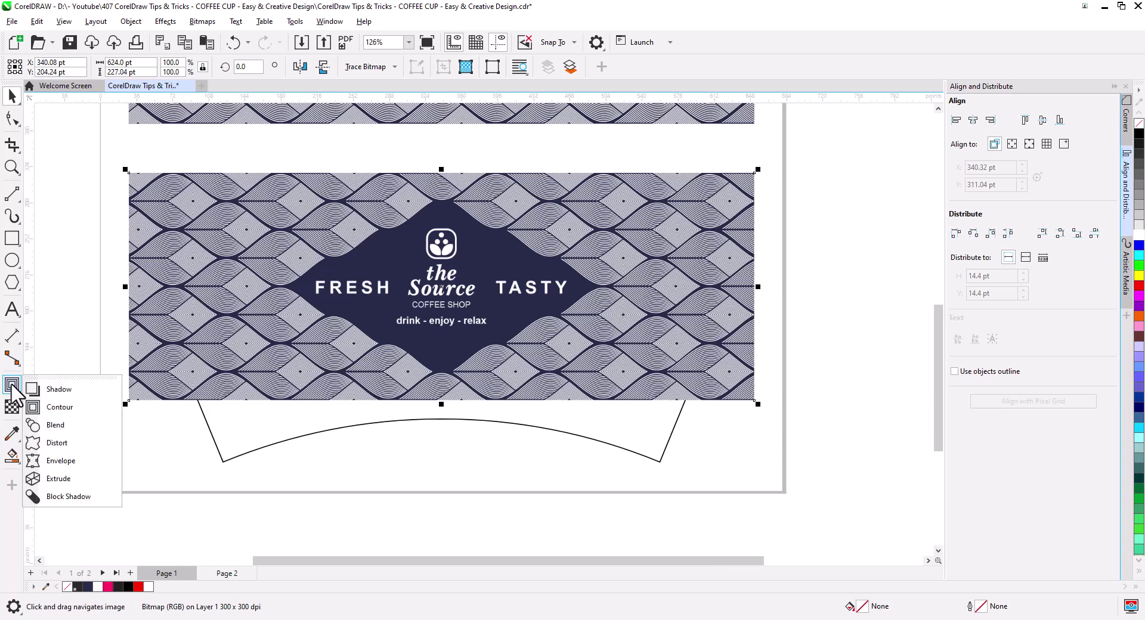
left_click(13, 388)
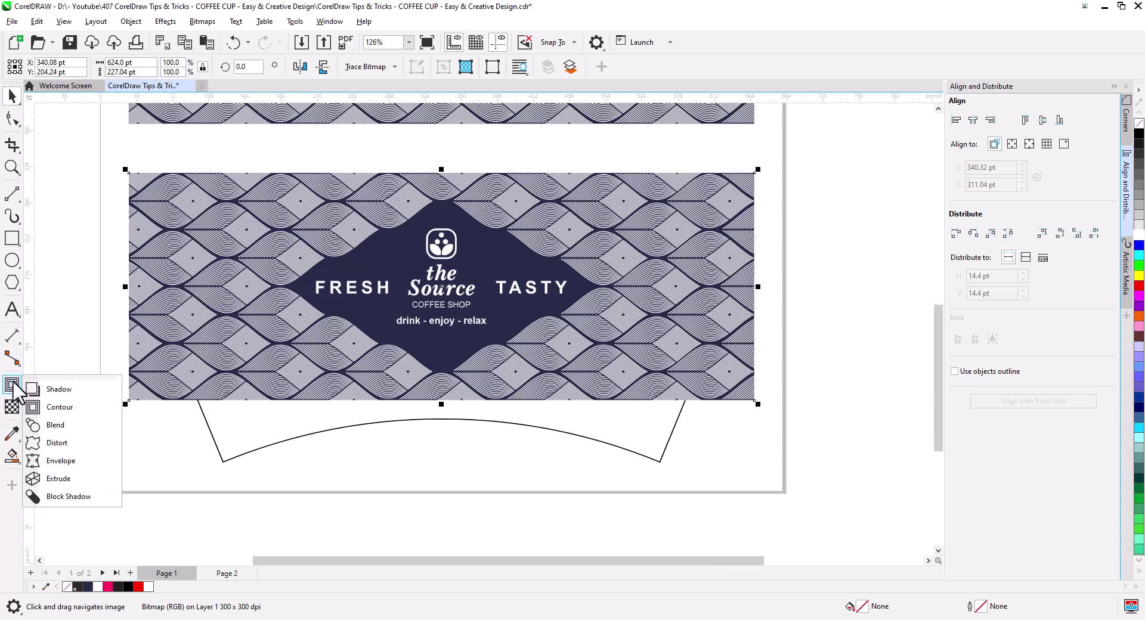
left_click(57, 463)
left_click_drag(90, 262, 787, 318)
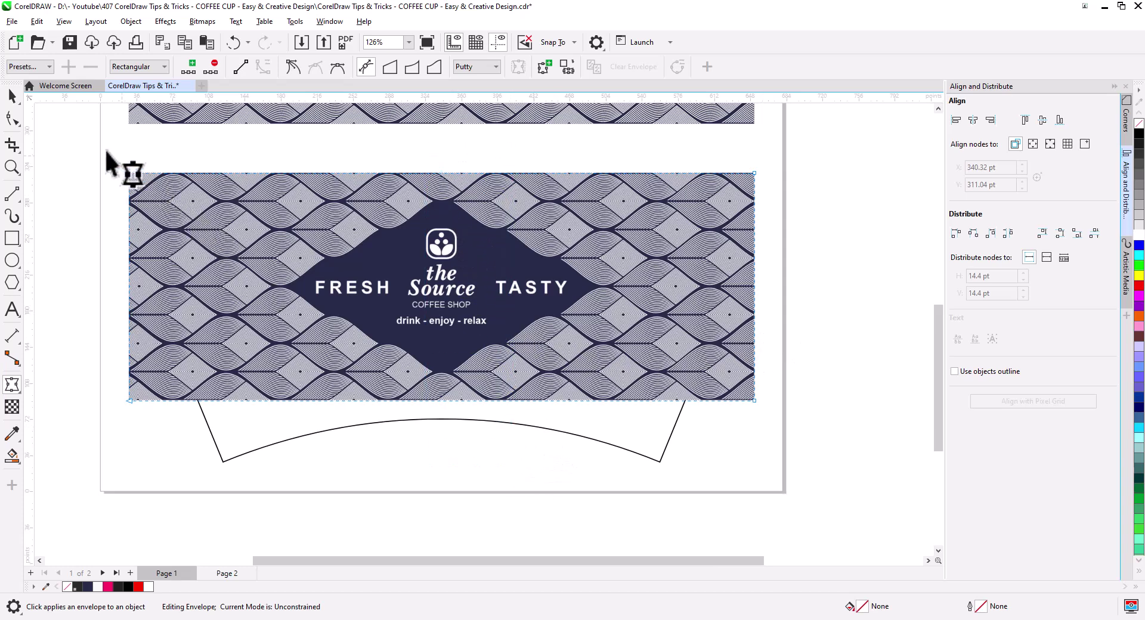
left_click_drag(833, 418, 832, 421)
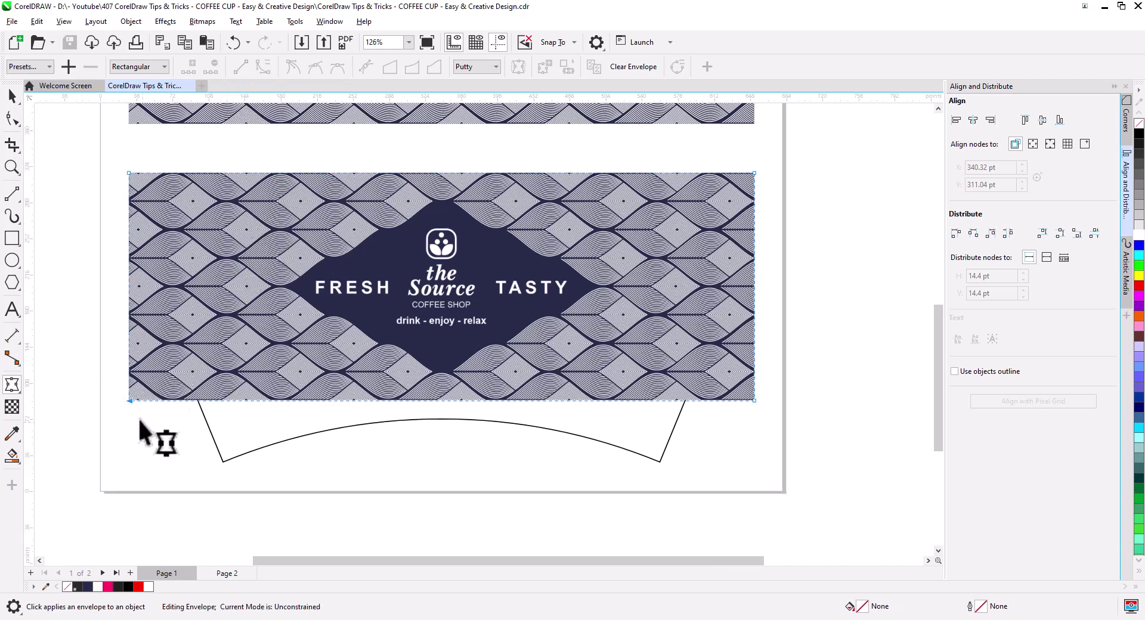
Move the four envelope corner nodes onto the matching corners of the curved cup template
left_click_drag(129, 401, 223, 463)
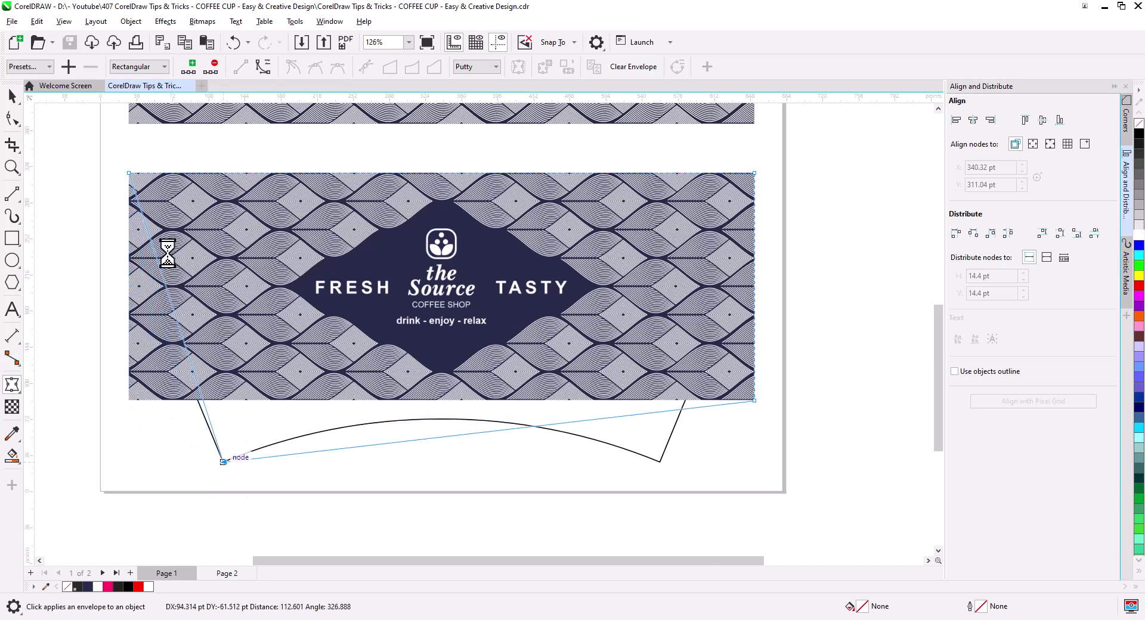
left_click_drag(130, 173, 137, 250)
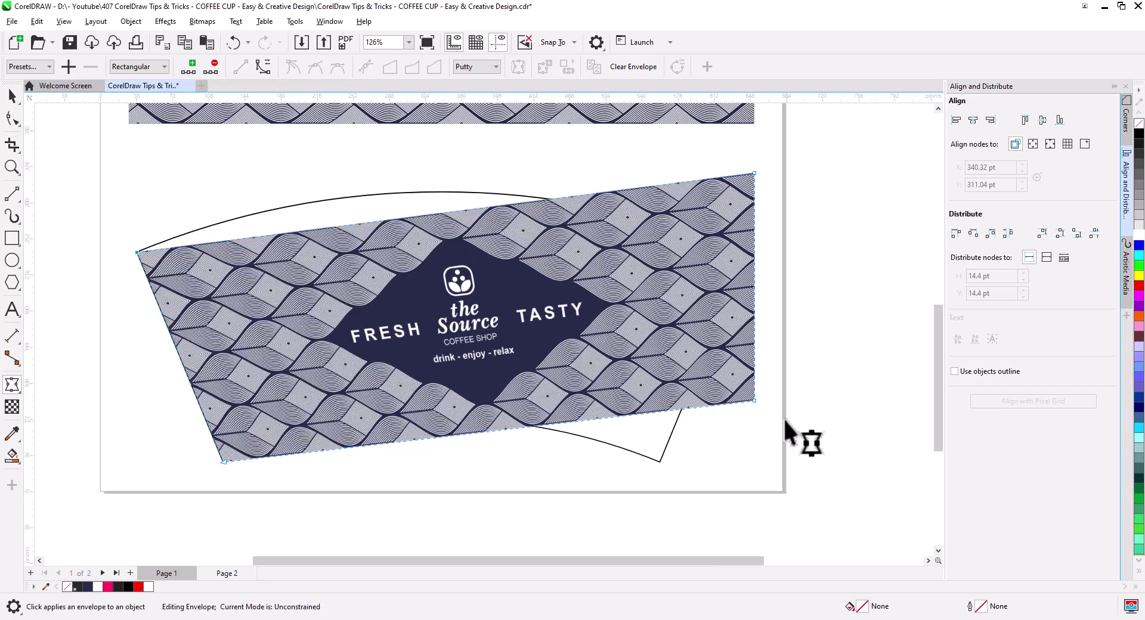
left_click_drag(755, 402, 660, 463)
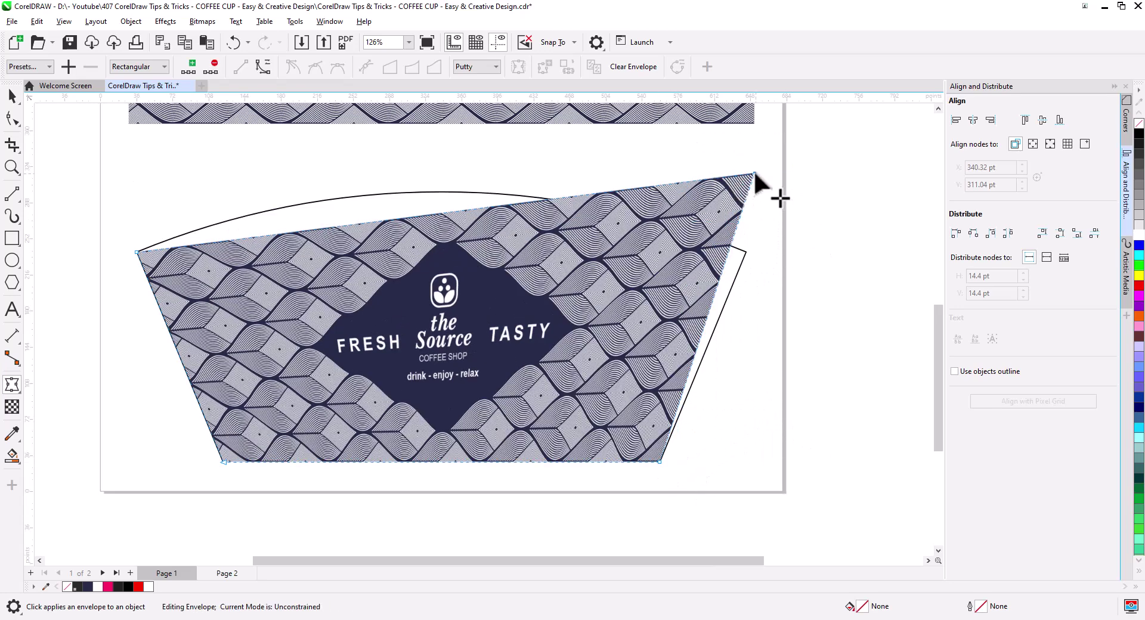
left_click_drag(755, 175, 745, 253)
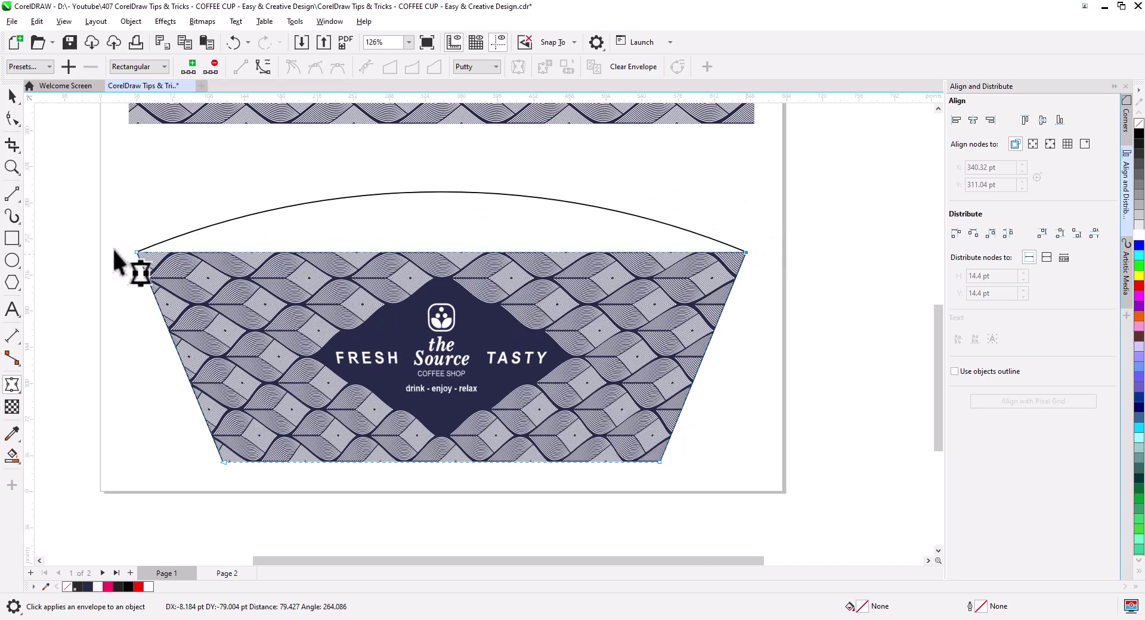
Convert the envelope segments to curves and bend the upper and lower edges to follow the template's arcs
left_click_drag(79, 198, 843, 524)
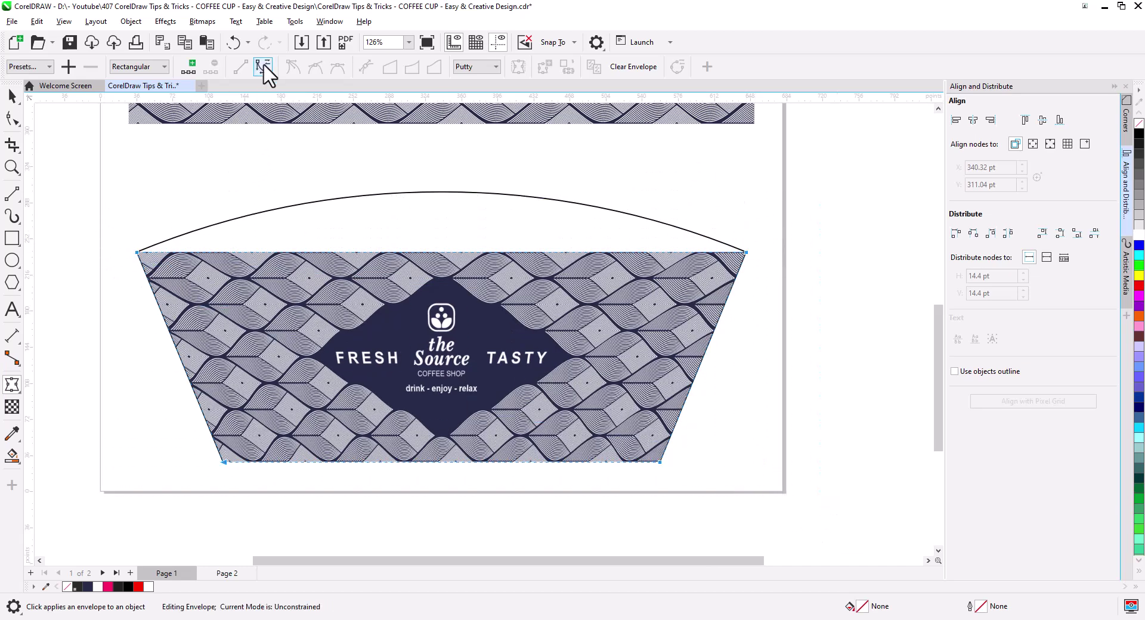
left_click_drag(427, 252, 434, 190)
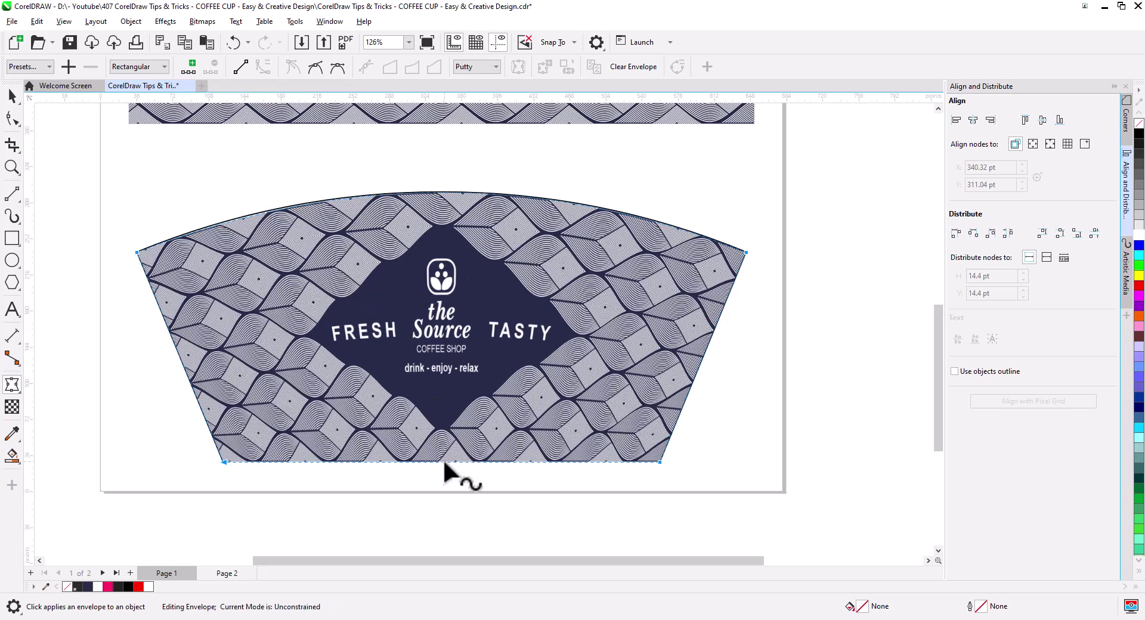
left_click_drag(445, 460, 446, 418)
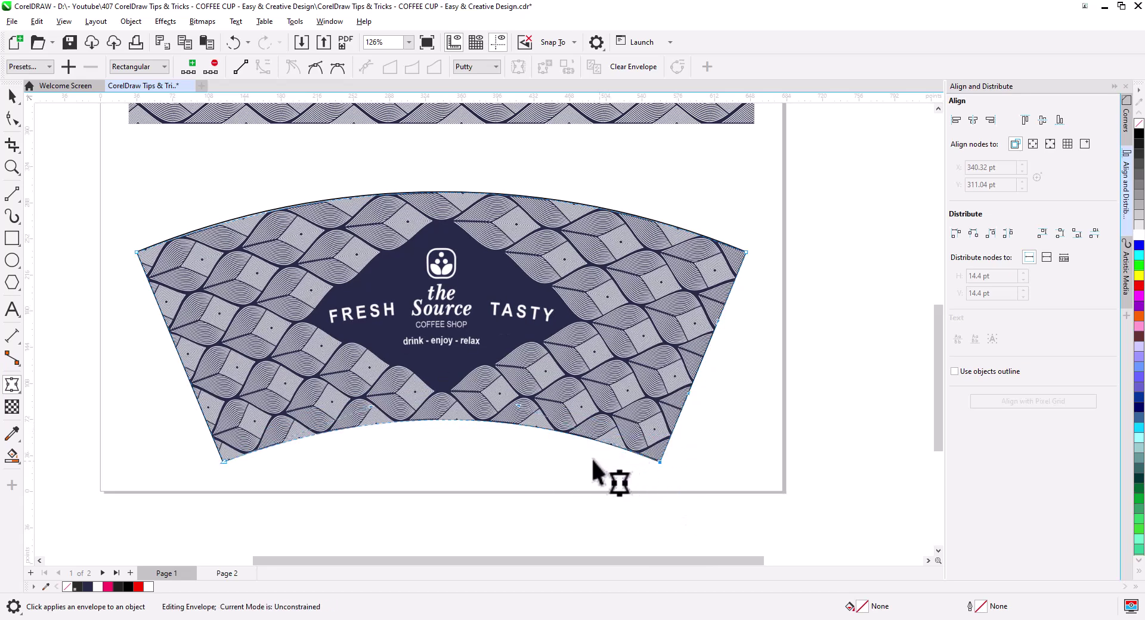
Fine-tune the curve handles of the lower and upper envelope edges to match the template, and finish envelope editing
left_click_drag(518, 408, 522, 404)
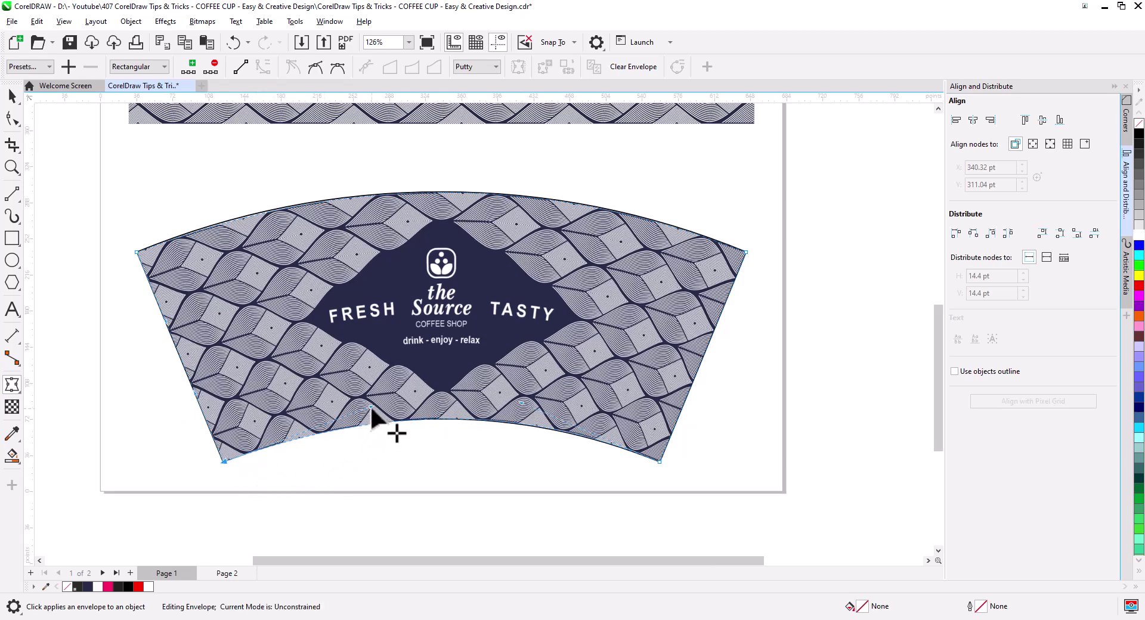
left_click_drag(371, 408, 368, 407)
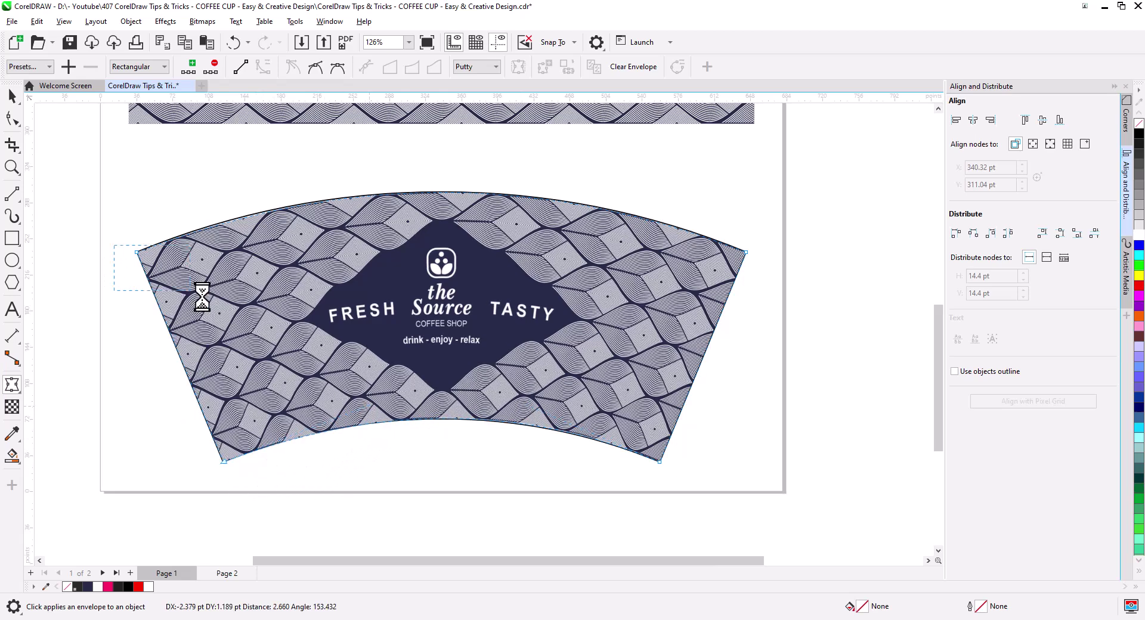
left_click_drag(411, 193, 340, 168)
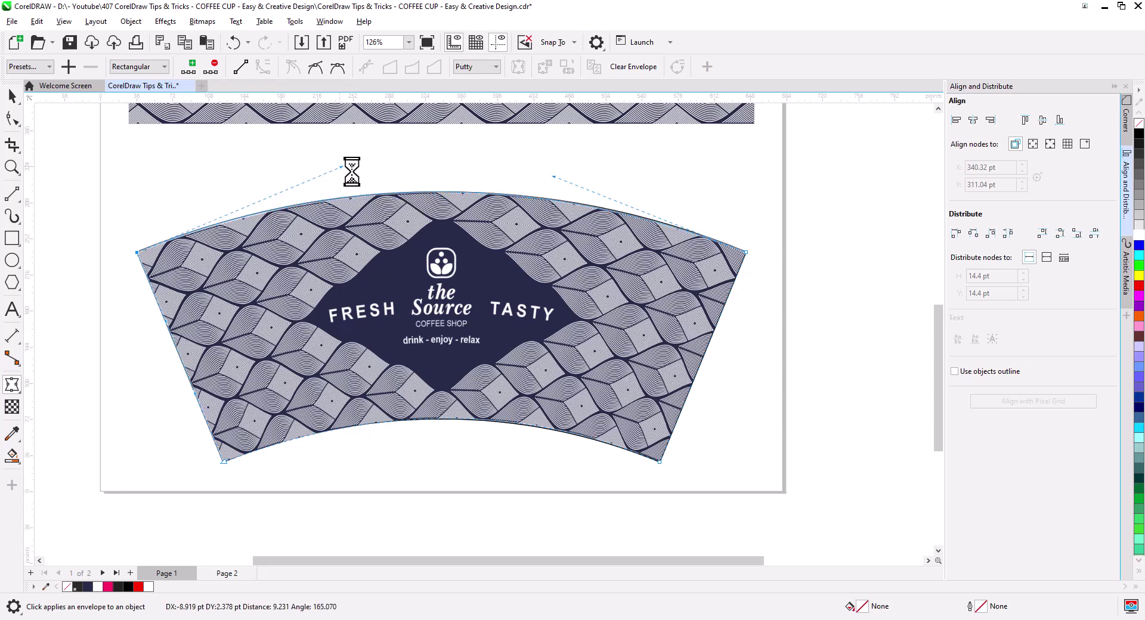
left_click_drag(553, 176, 560, 173)
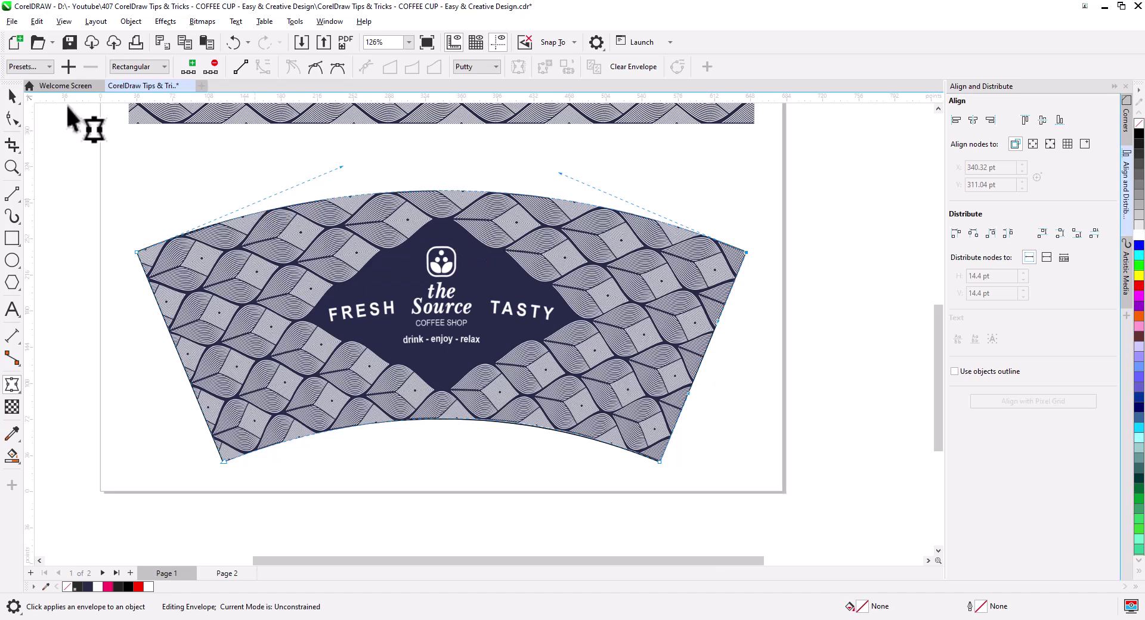
left_click(10, 95)
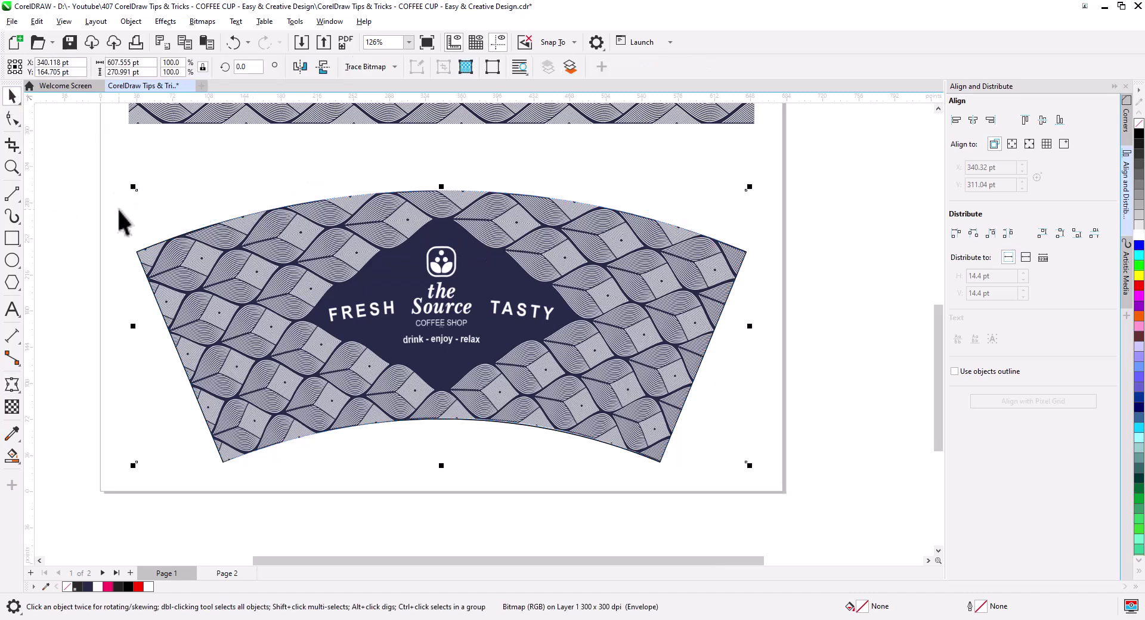